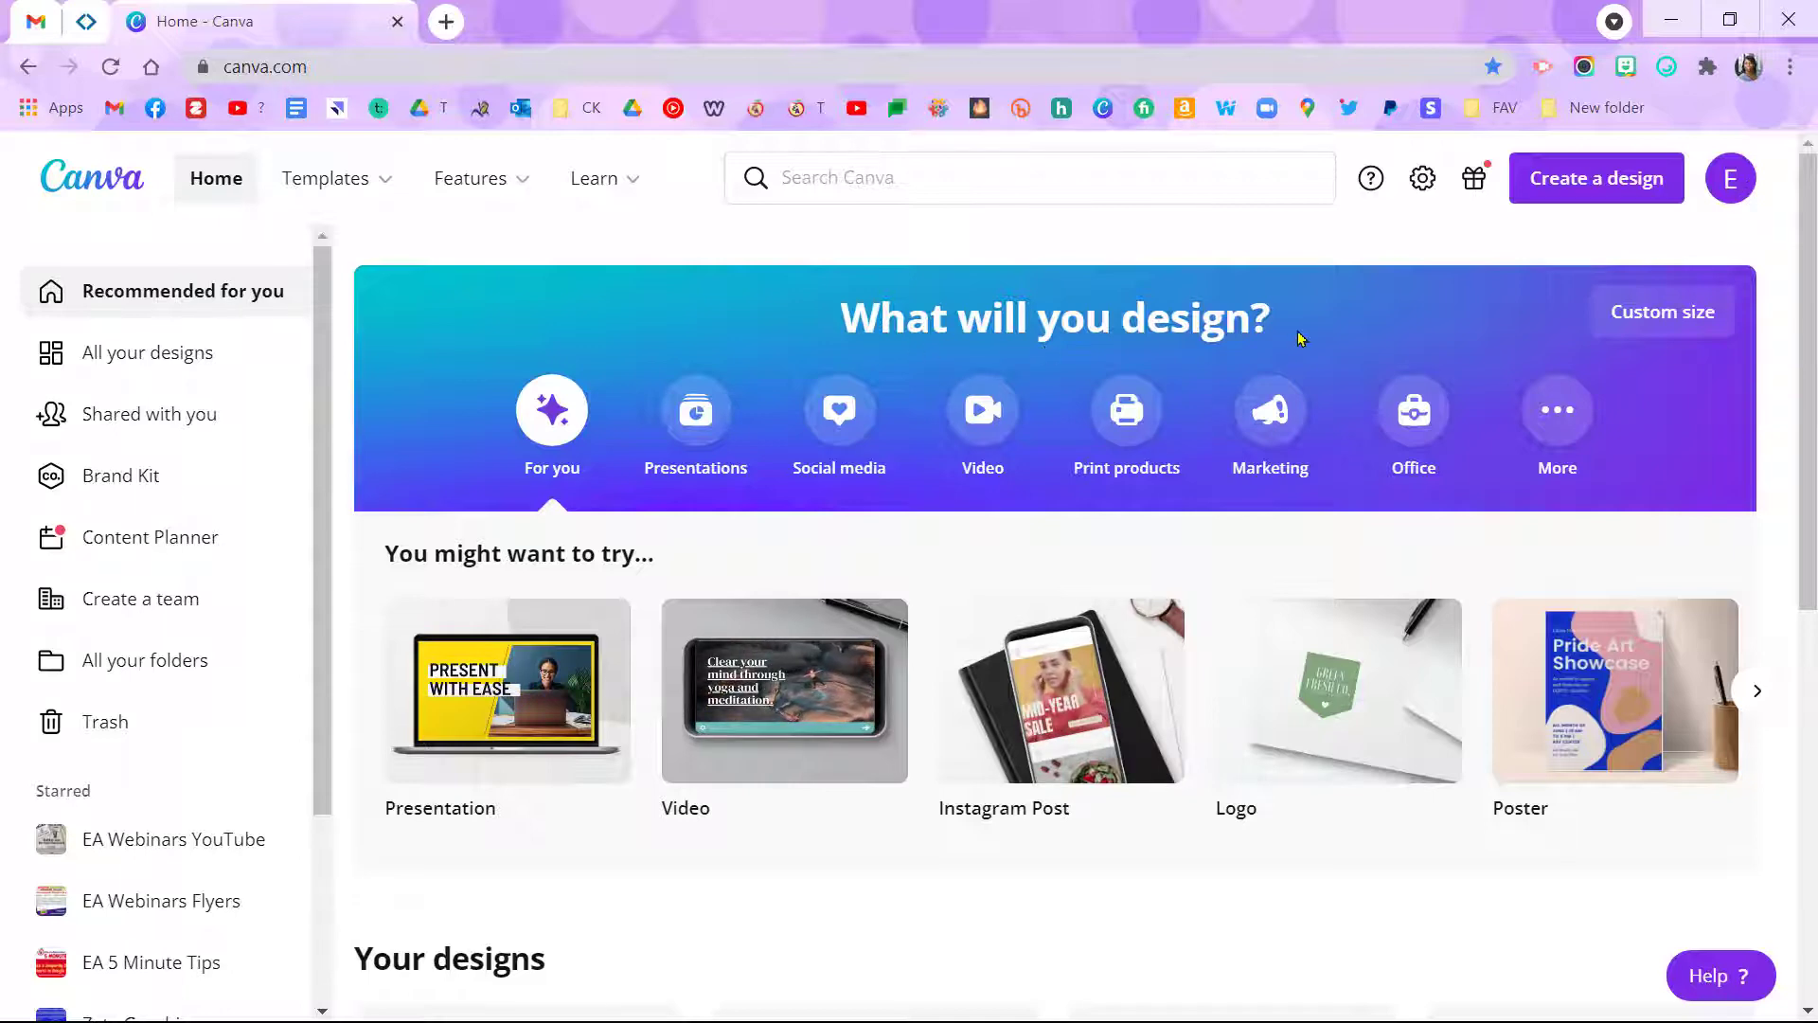
# Browse the Social media, Print products and Marketing design categories.
pyautogui.click(696, 410)
pyautogui.click(842, 434)
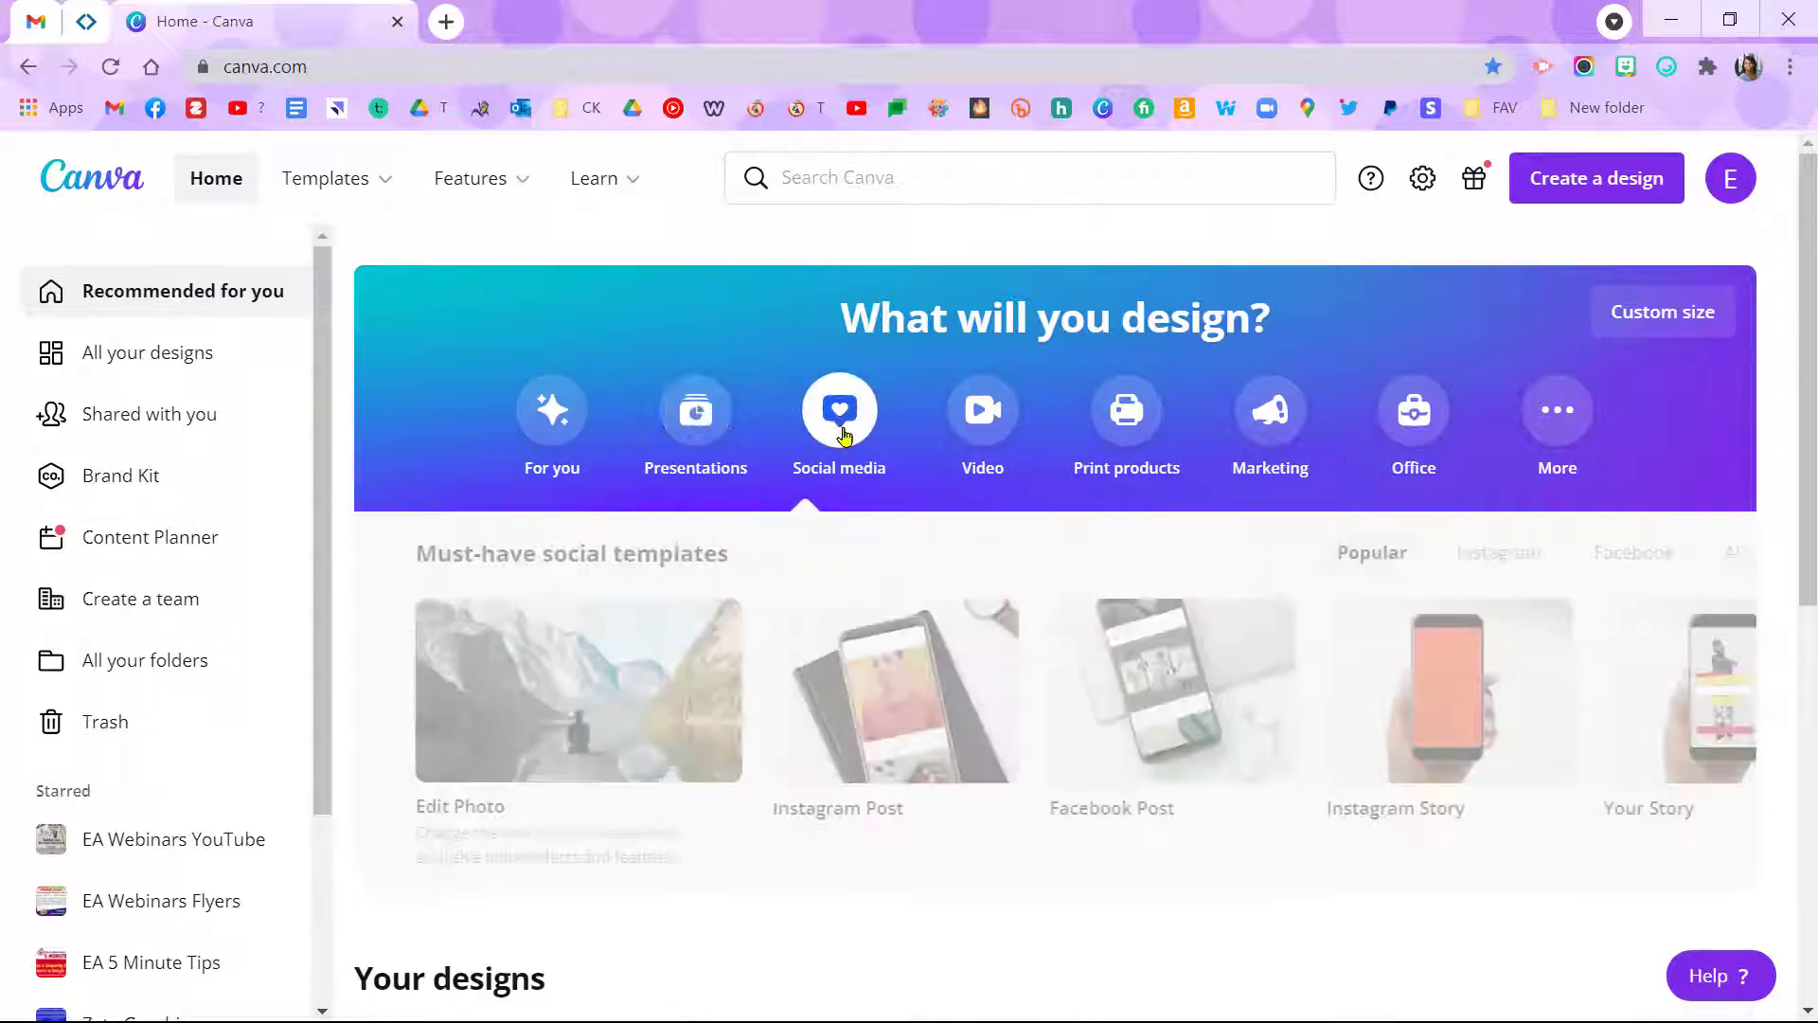
pyautogui.click(1156, 430)
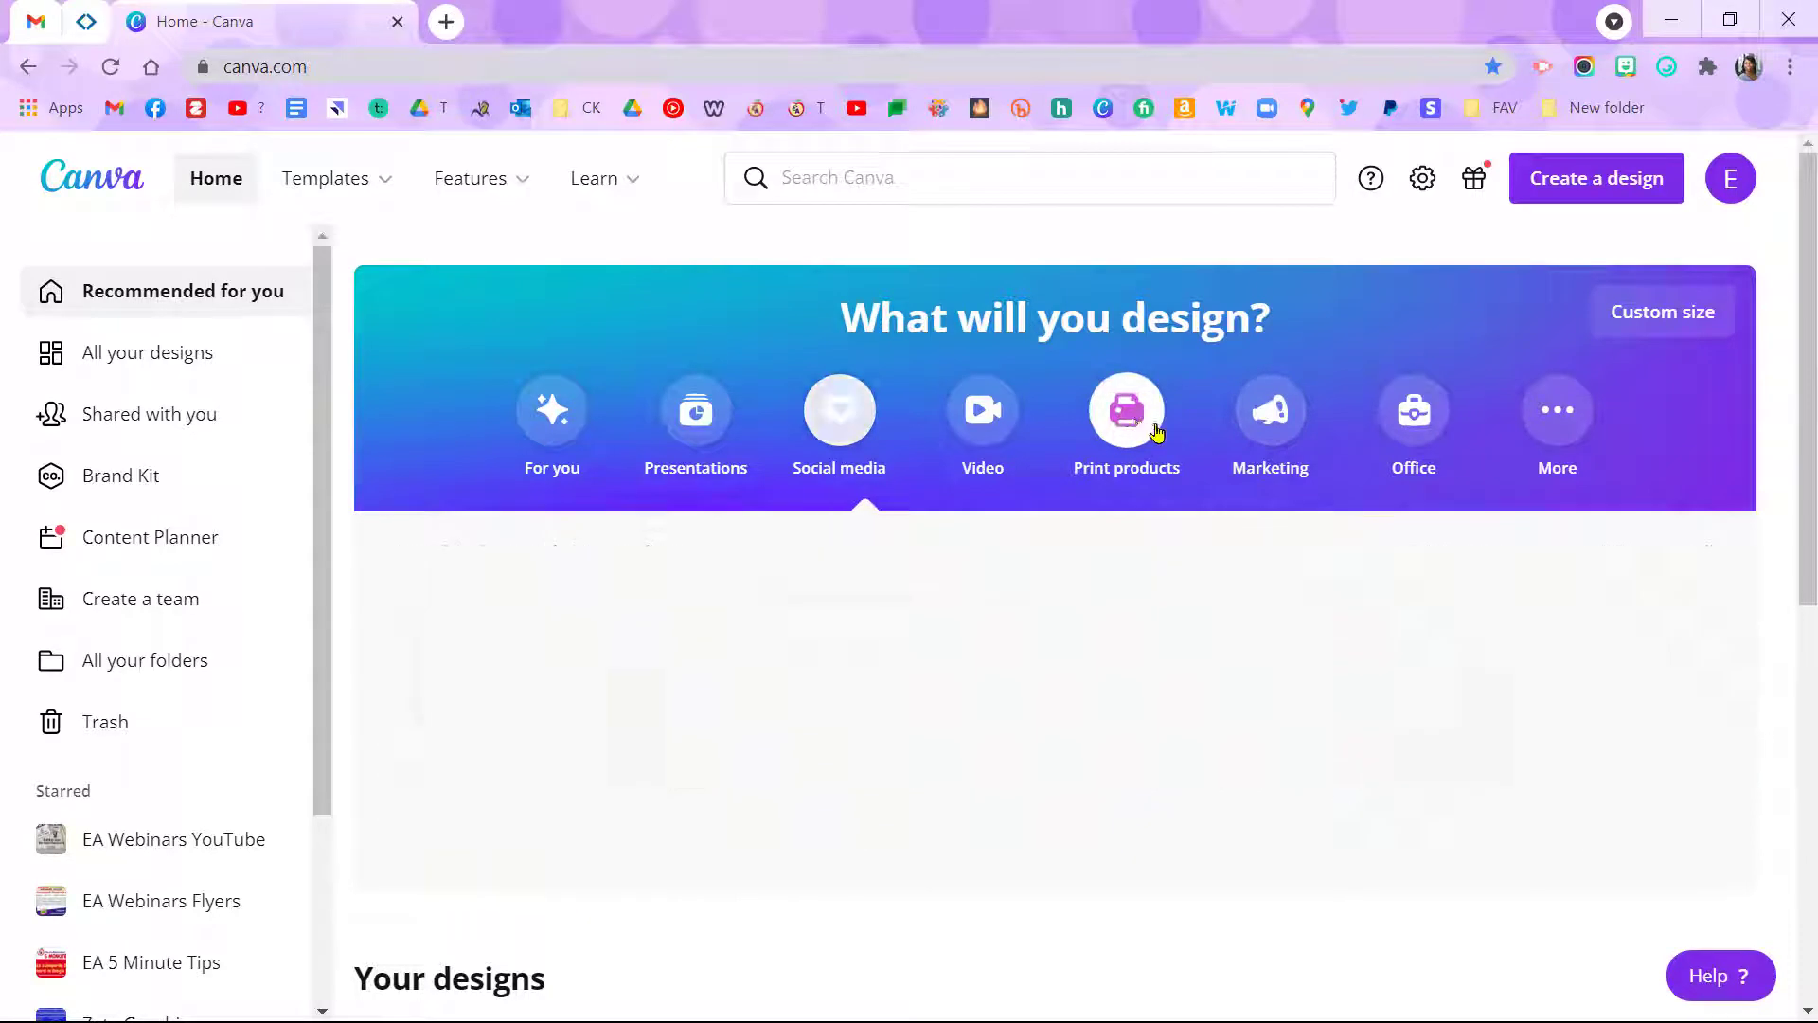
pyautogui.click(1270, 410)
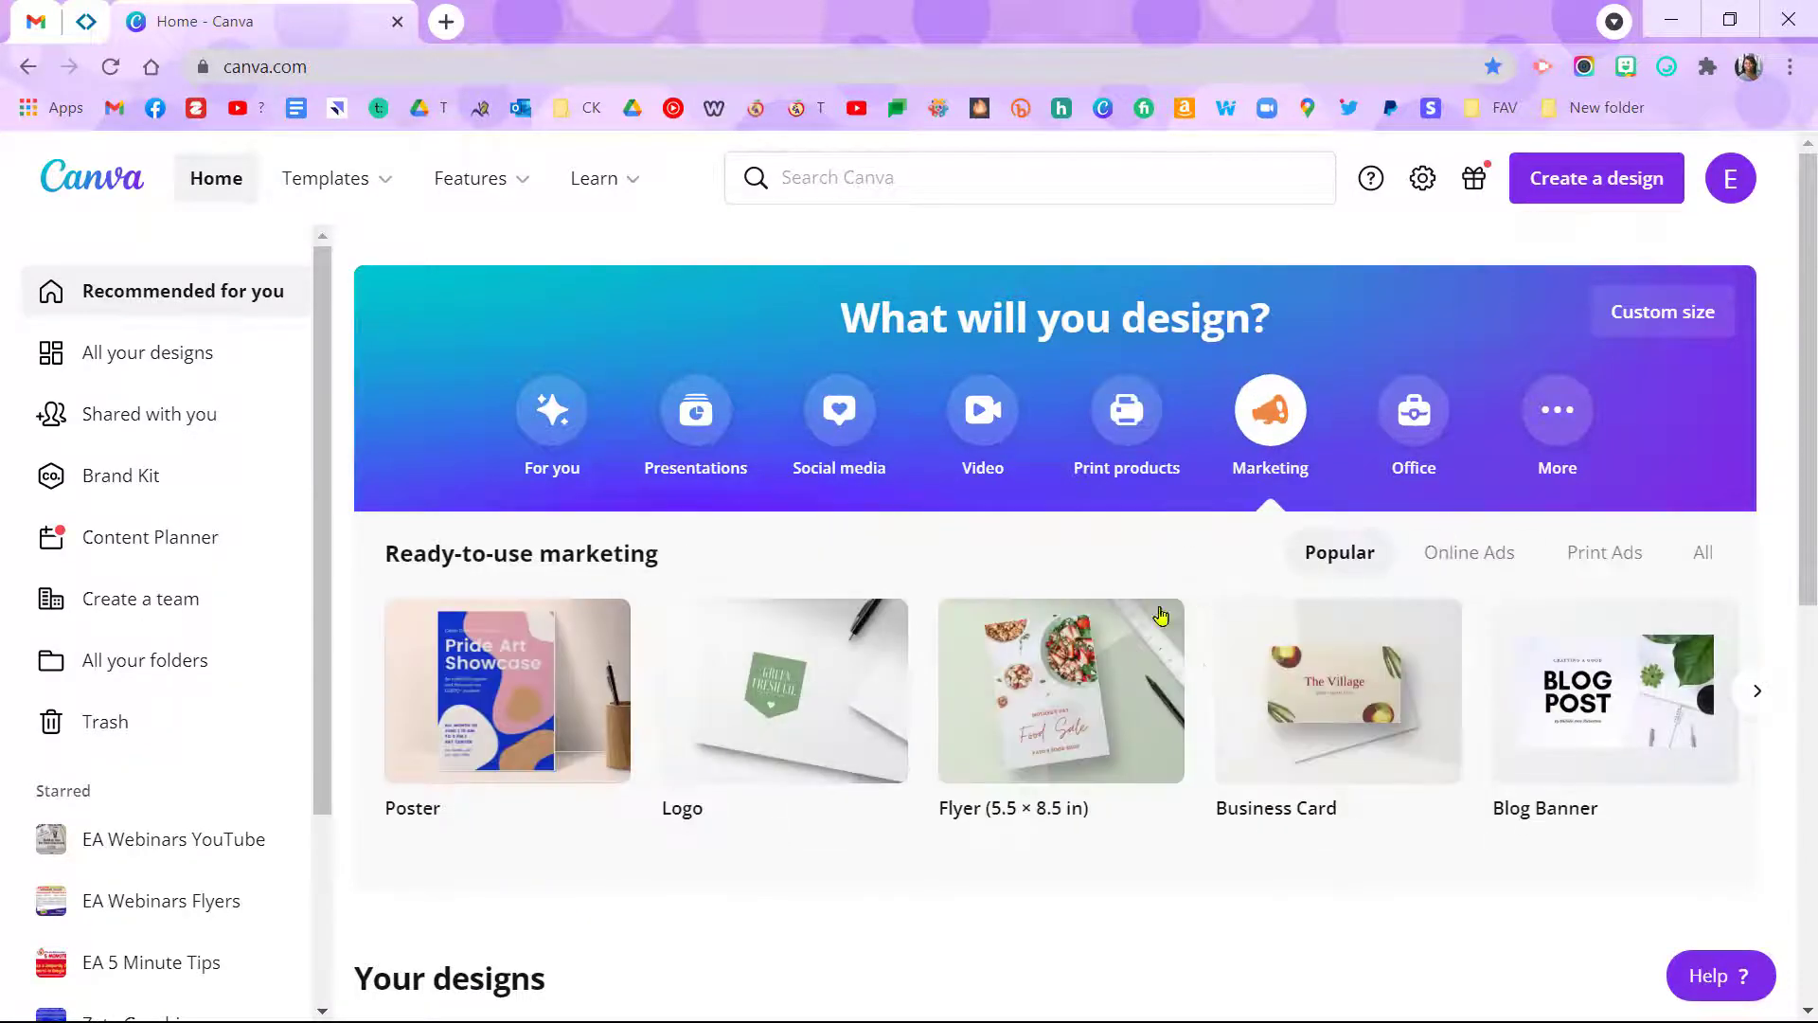
# Search Canva's design types for 'twitter post'.
pyautogui.click(947, 177)
pyautogui.scroll(-2, 1019, 311)
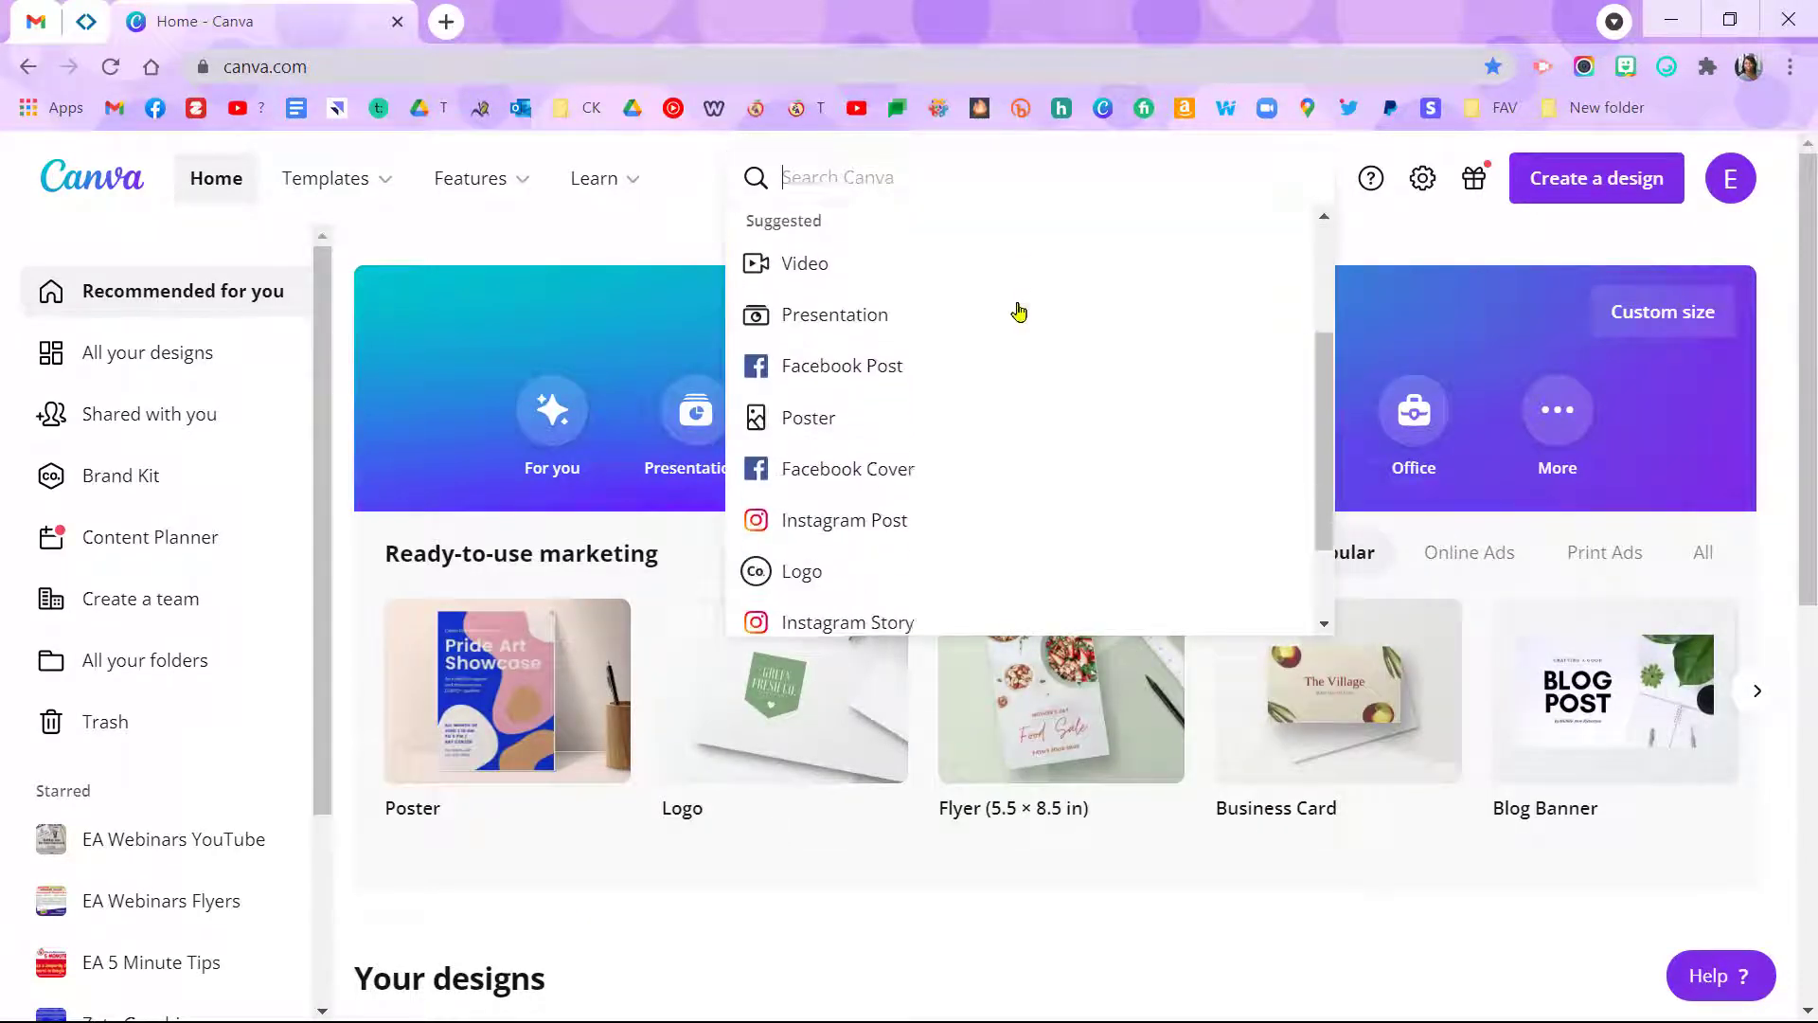
pyautogui.scroll(-2, 1019, 311)
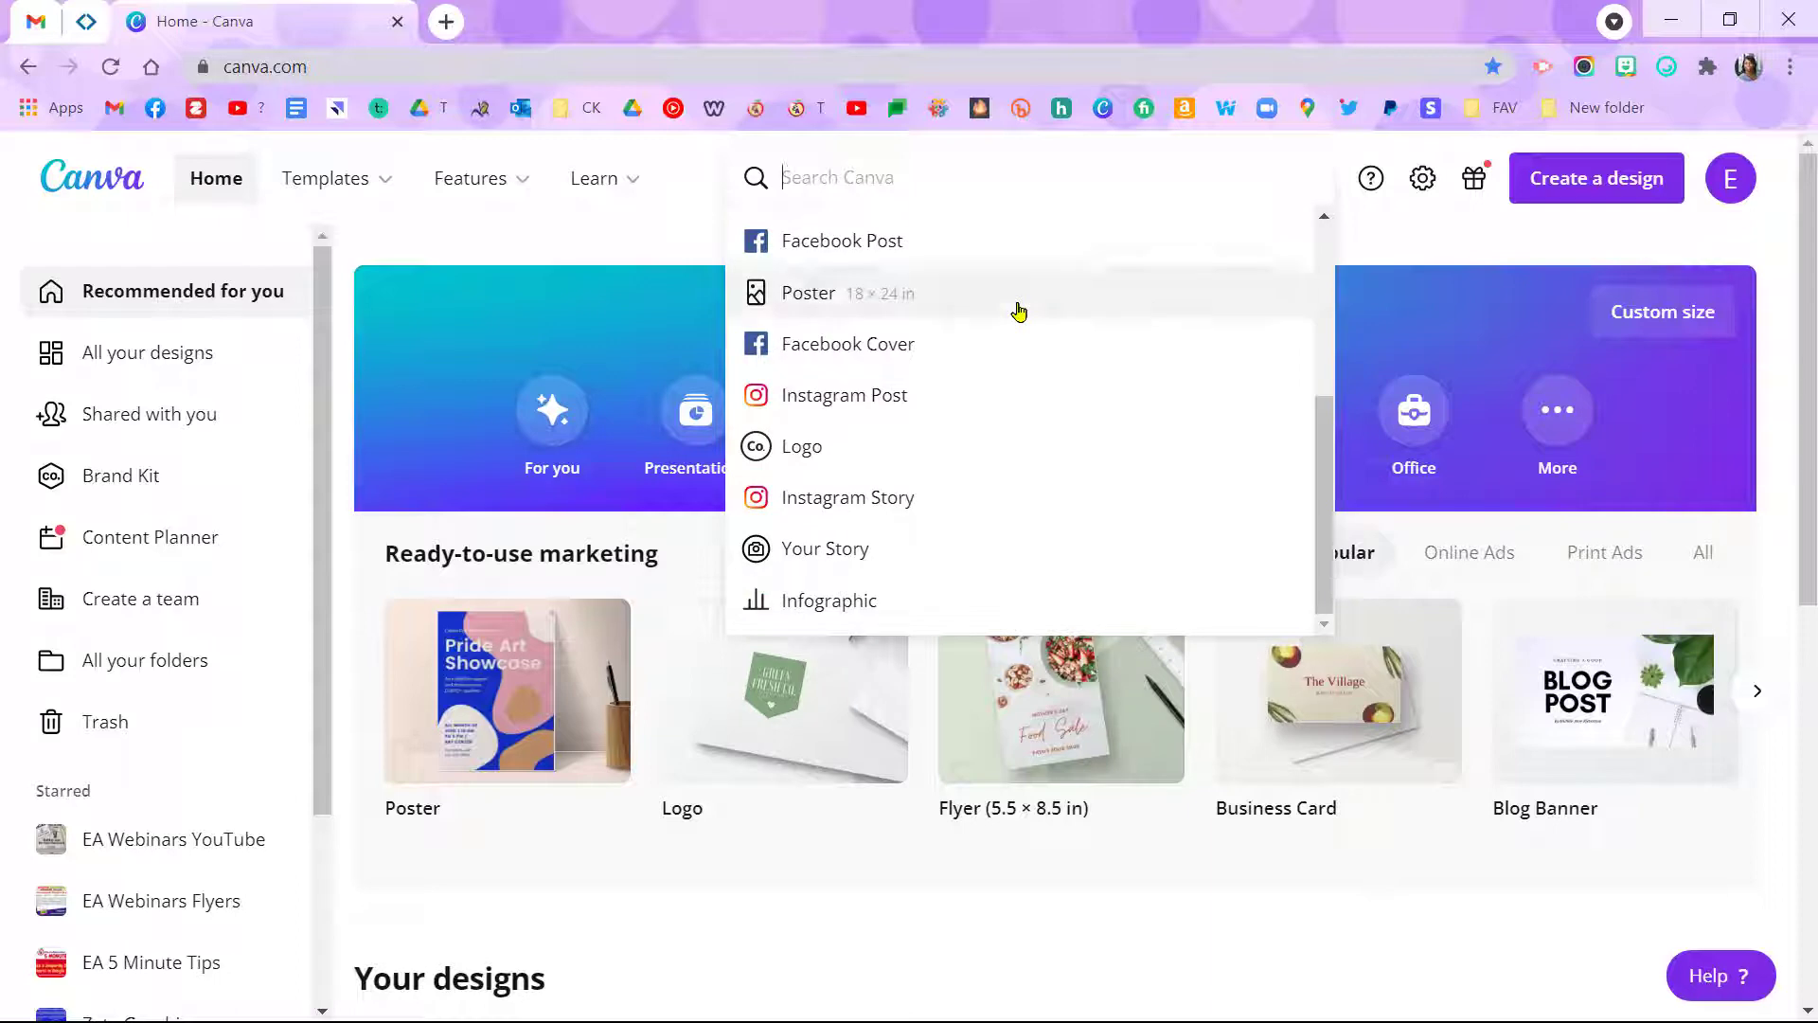
pyautogui.scroll(-3, 934, 479)
pyautogui.scroll(5, 915, 450)
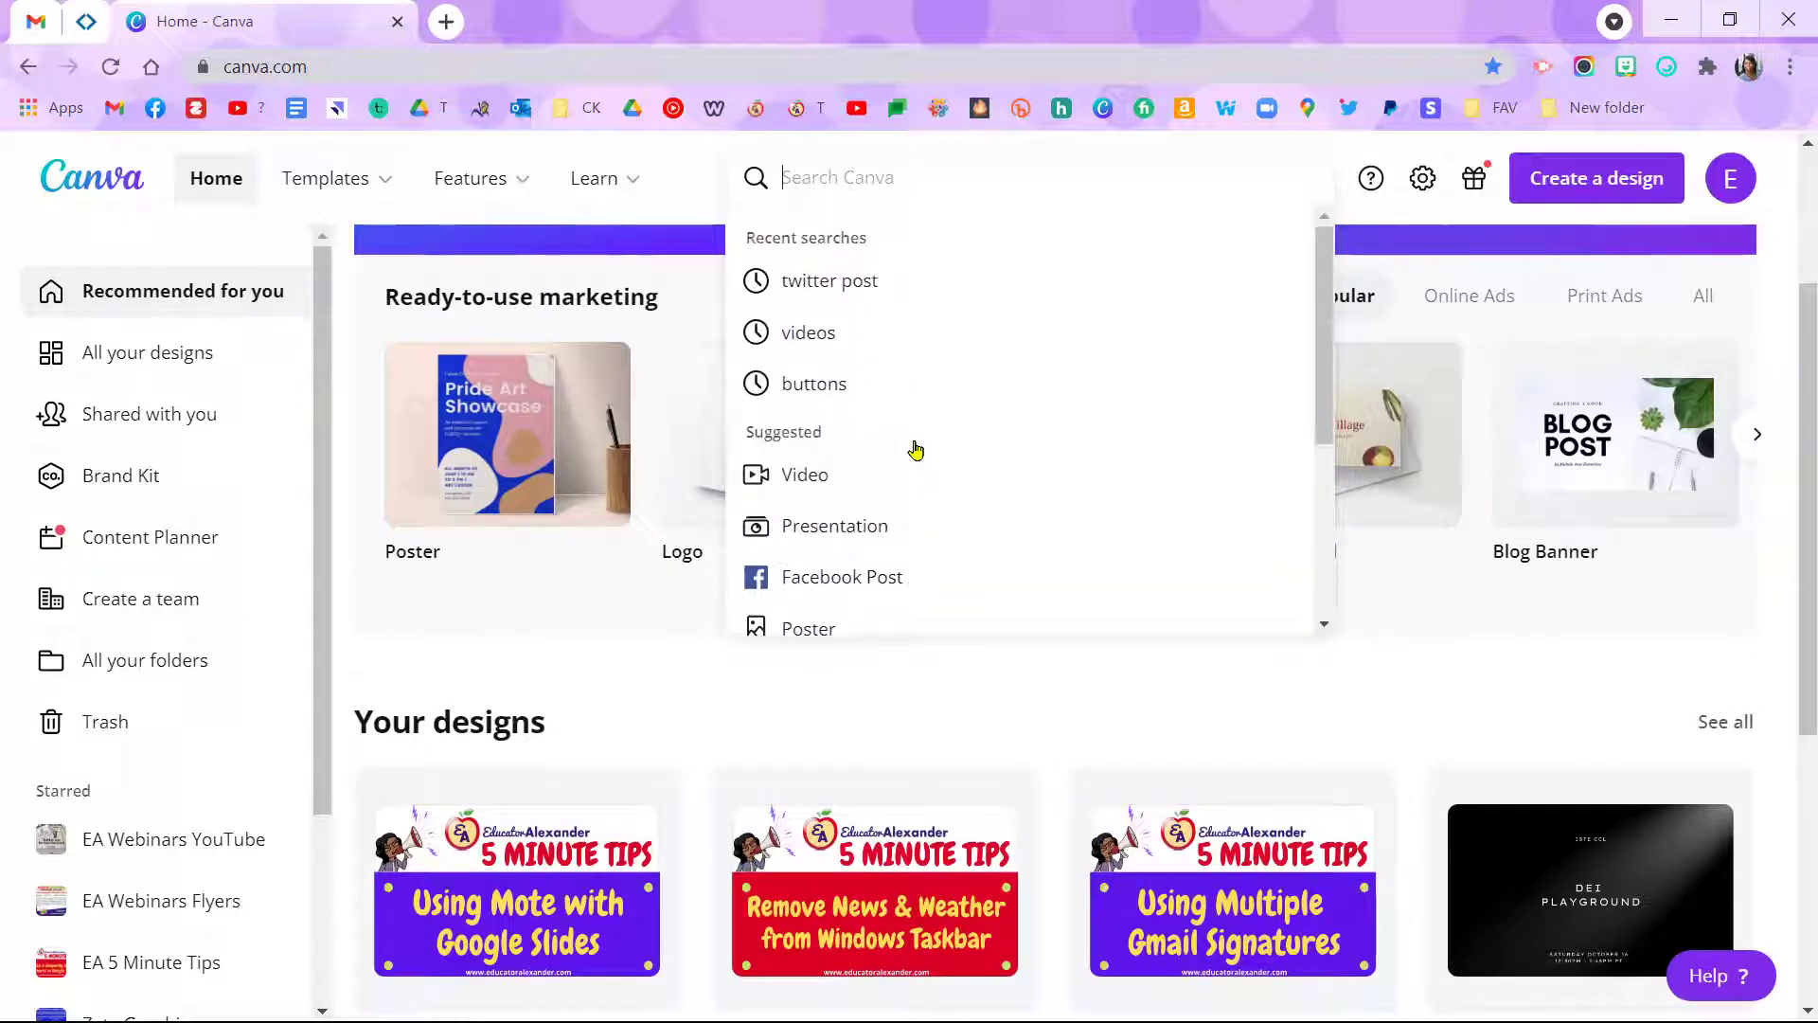
pyautogui.scroll(3, 843, 213)
pyautogui.write('t')
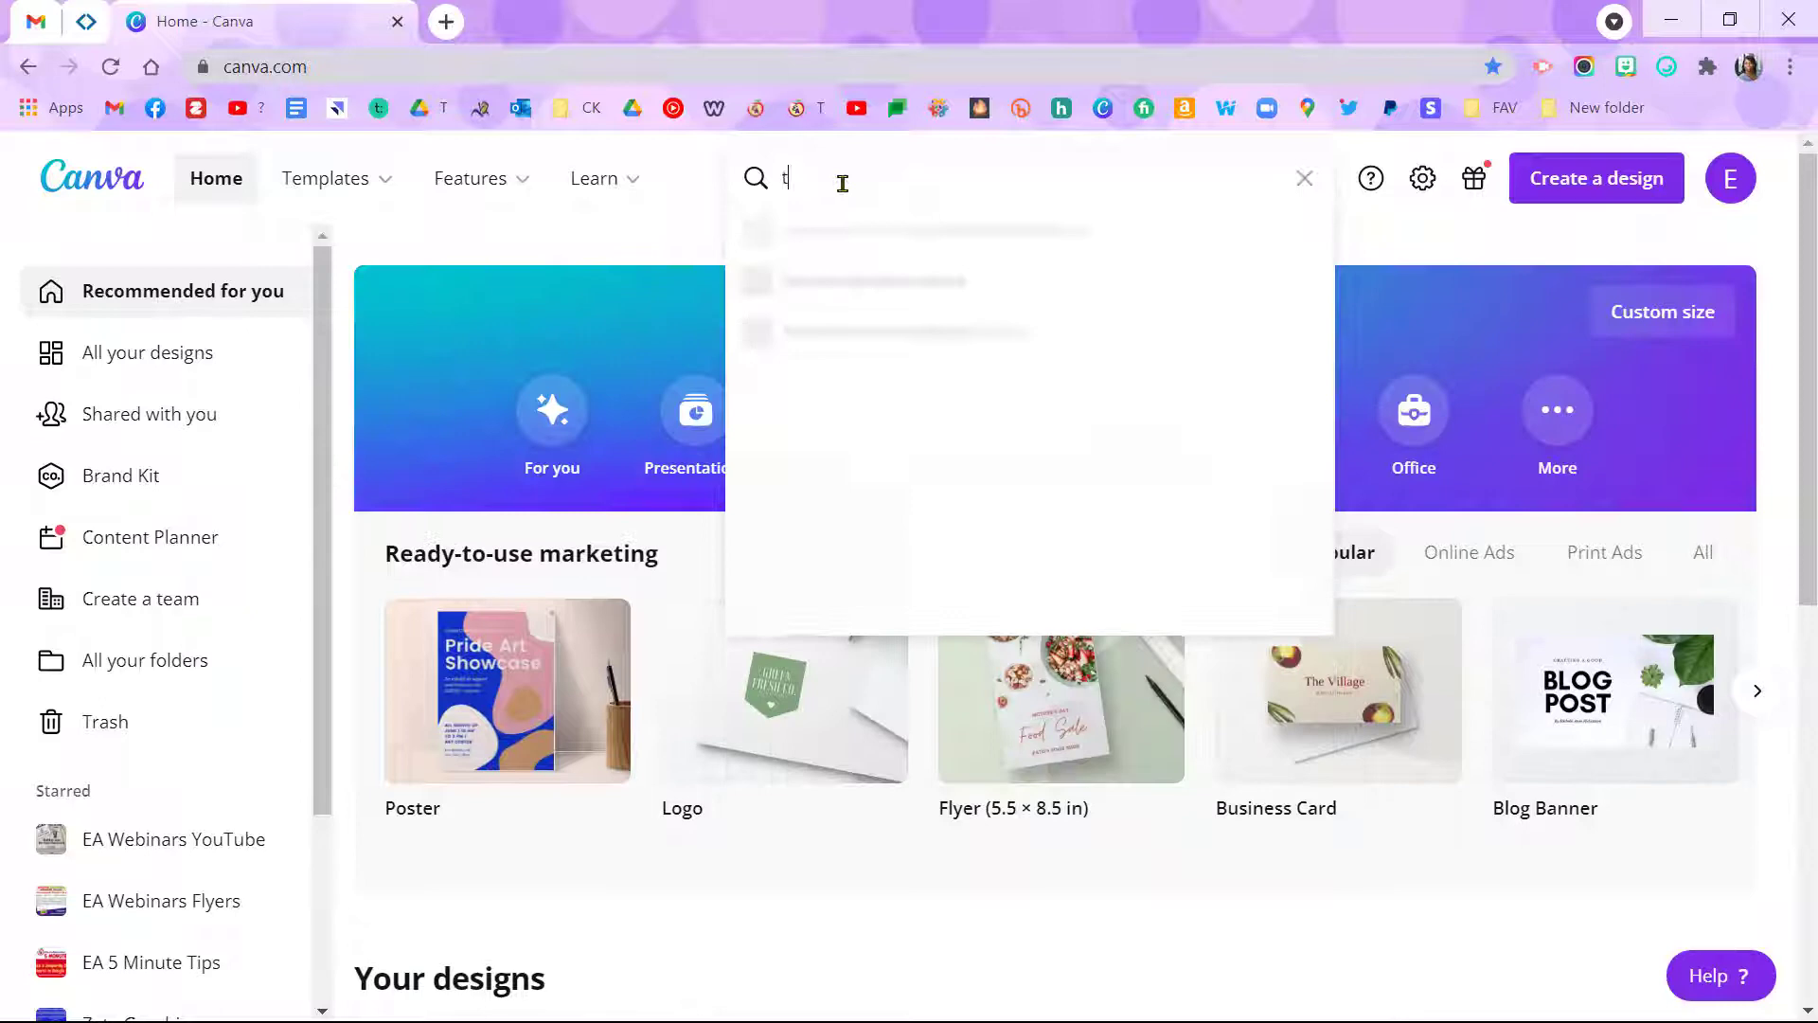
pyautogui.write('witter post')
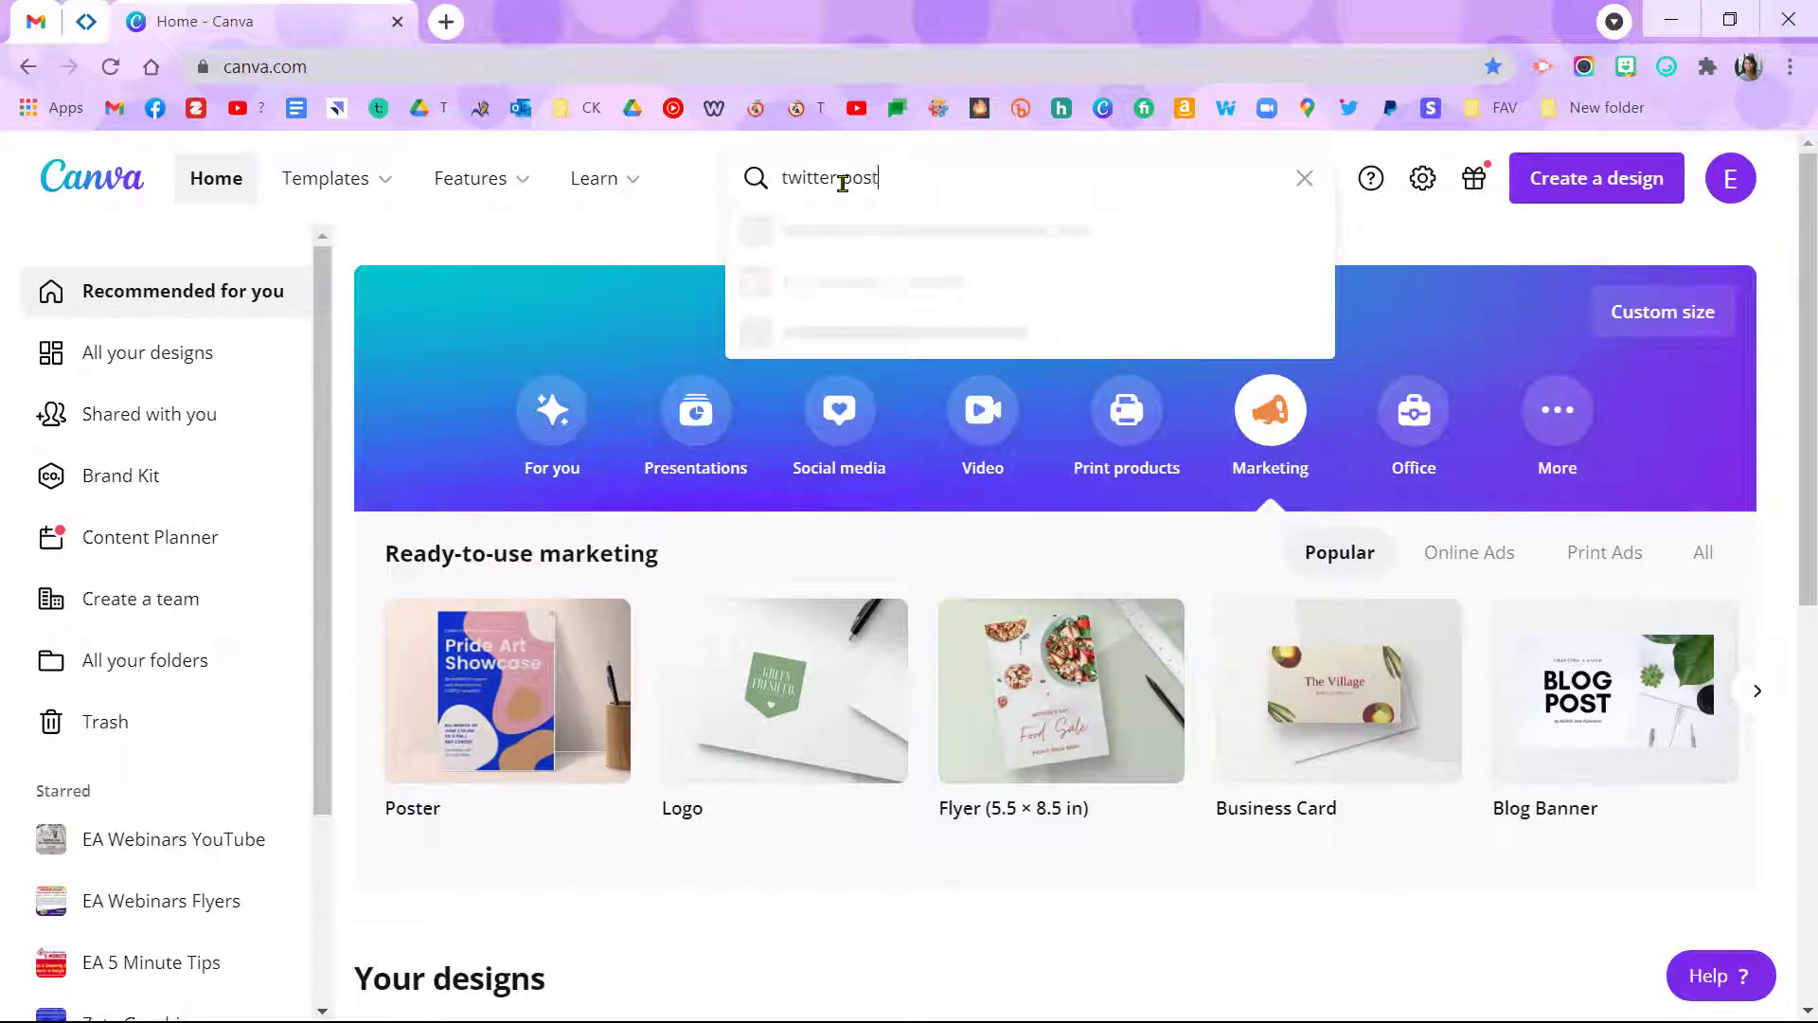
# Open the June 24 'The President Declares' template from the Twitter Post results.
pyautogui.click(856, 277)
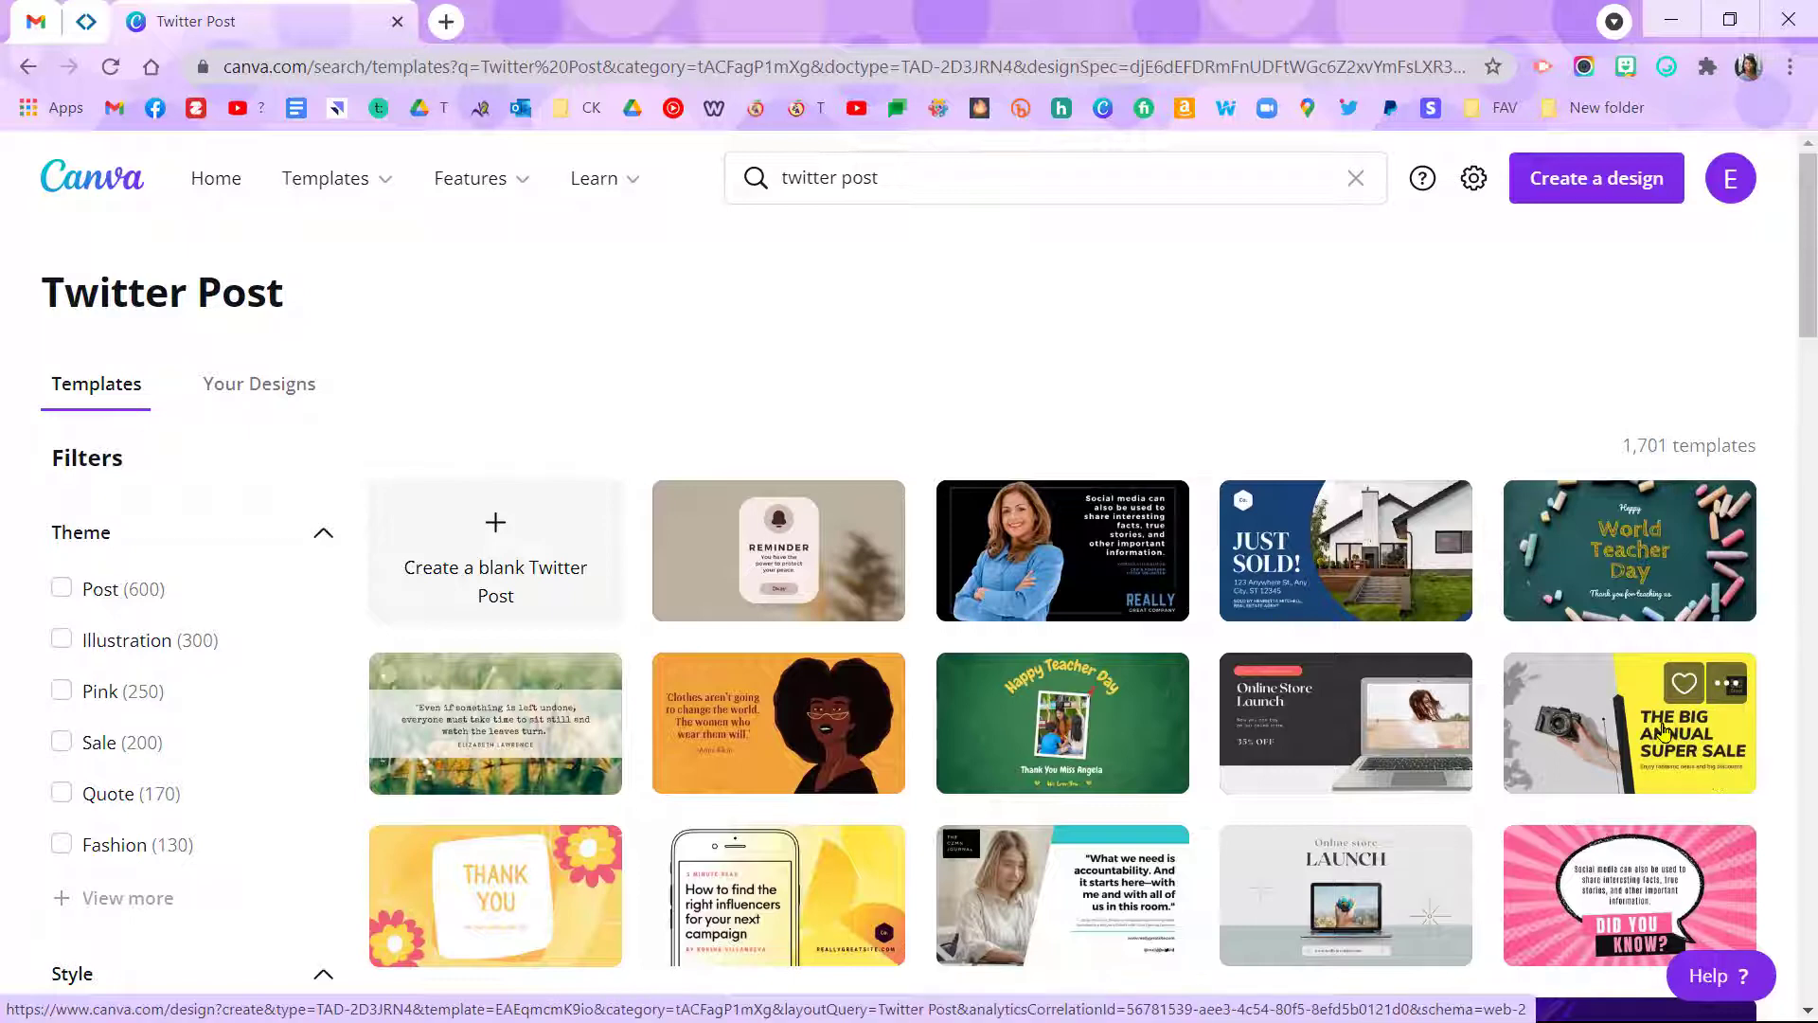
pyautogui.scroll(-4, 757, 795)
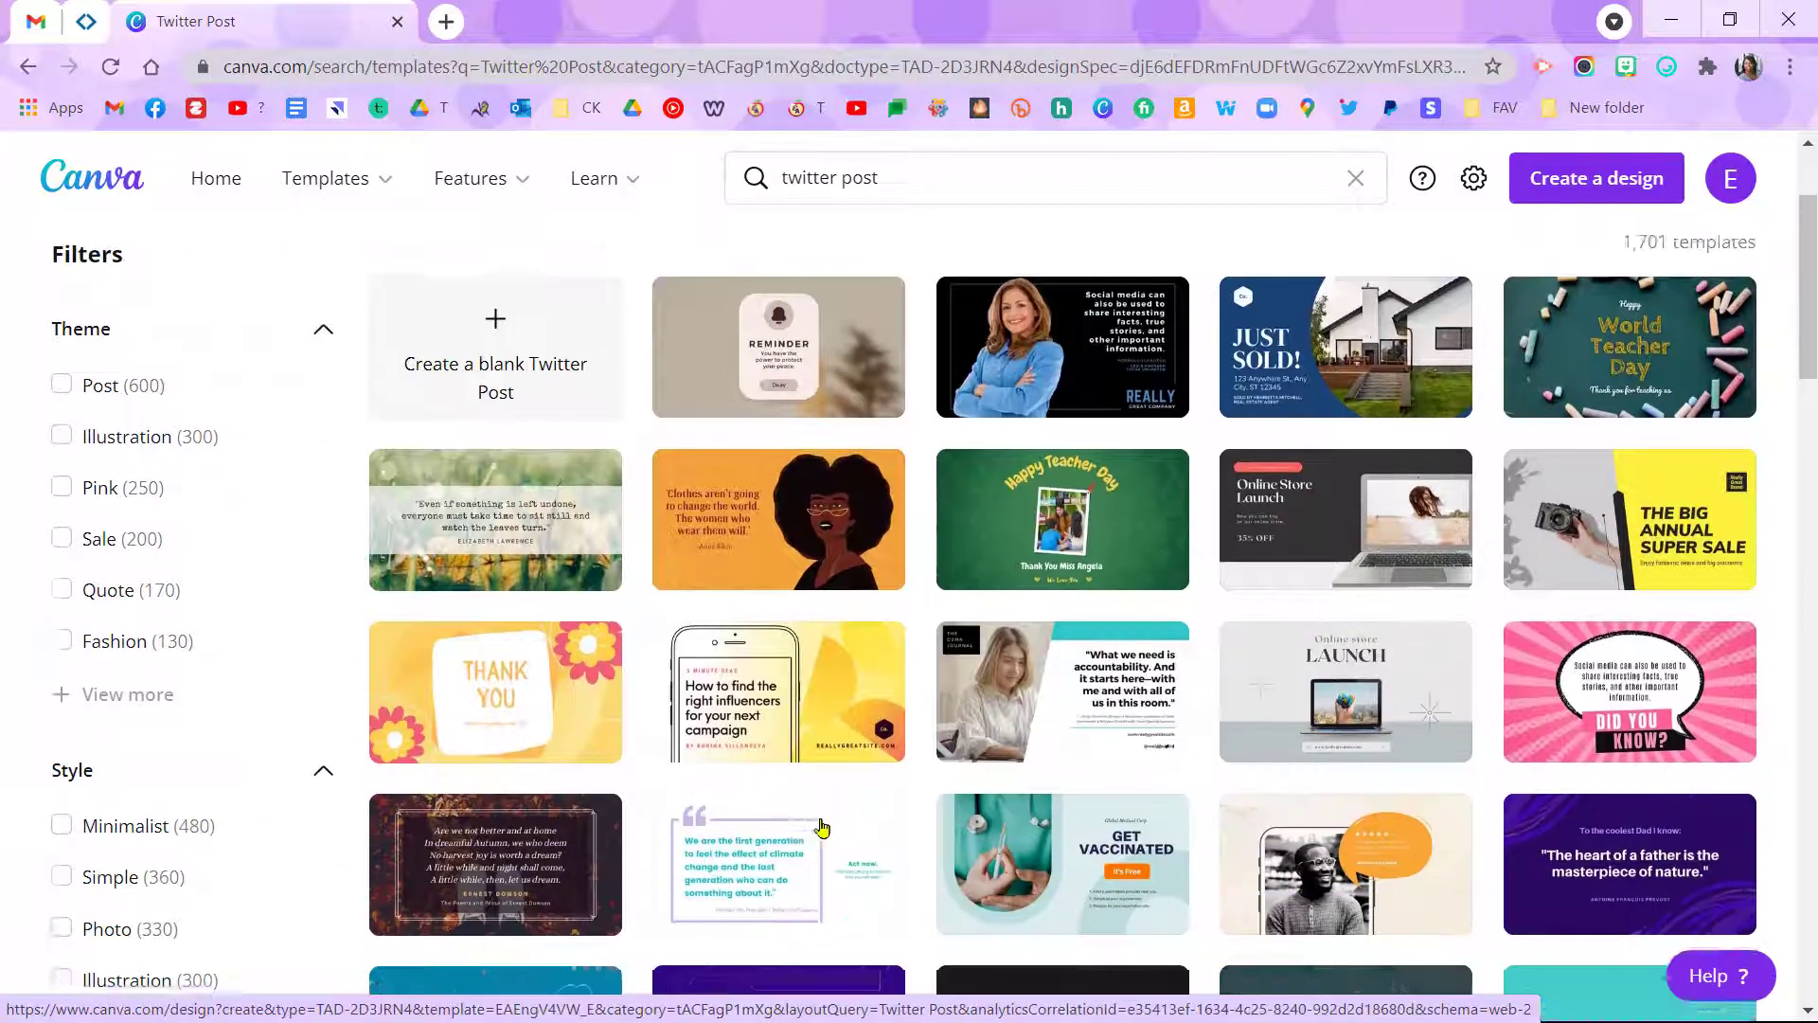
pyautogui.scroll(-3, 825, 813)
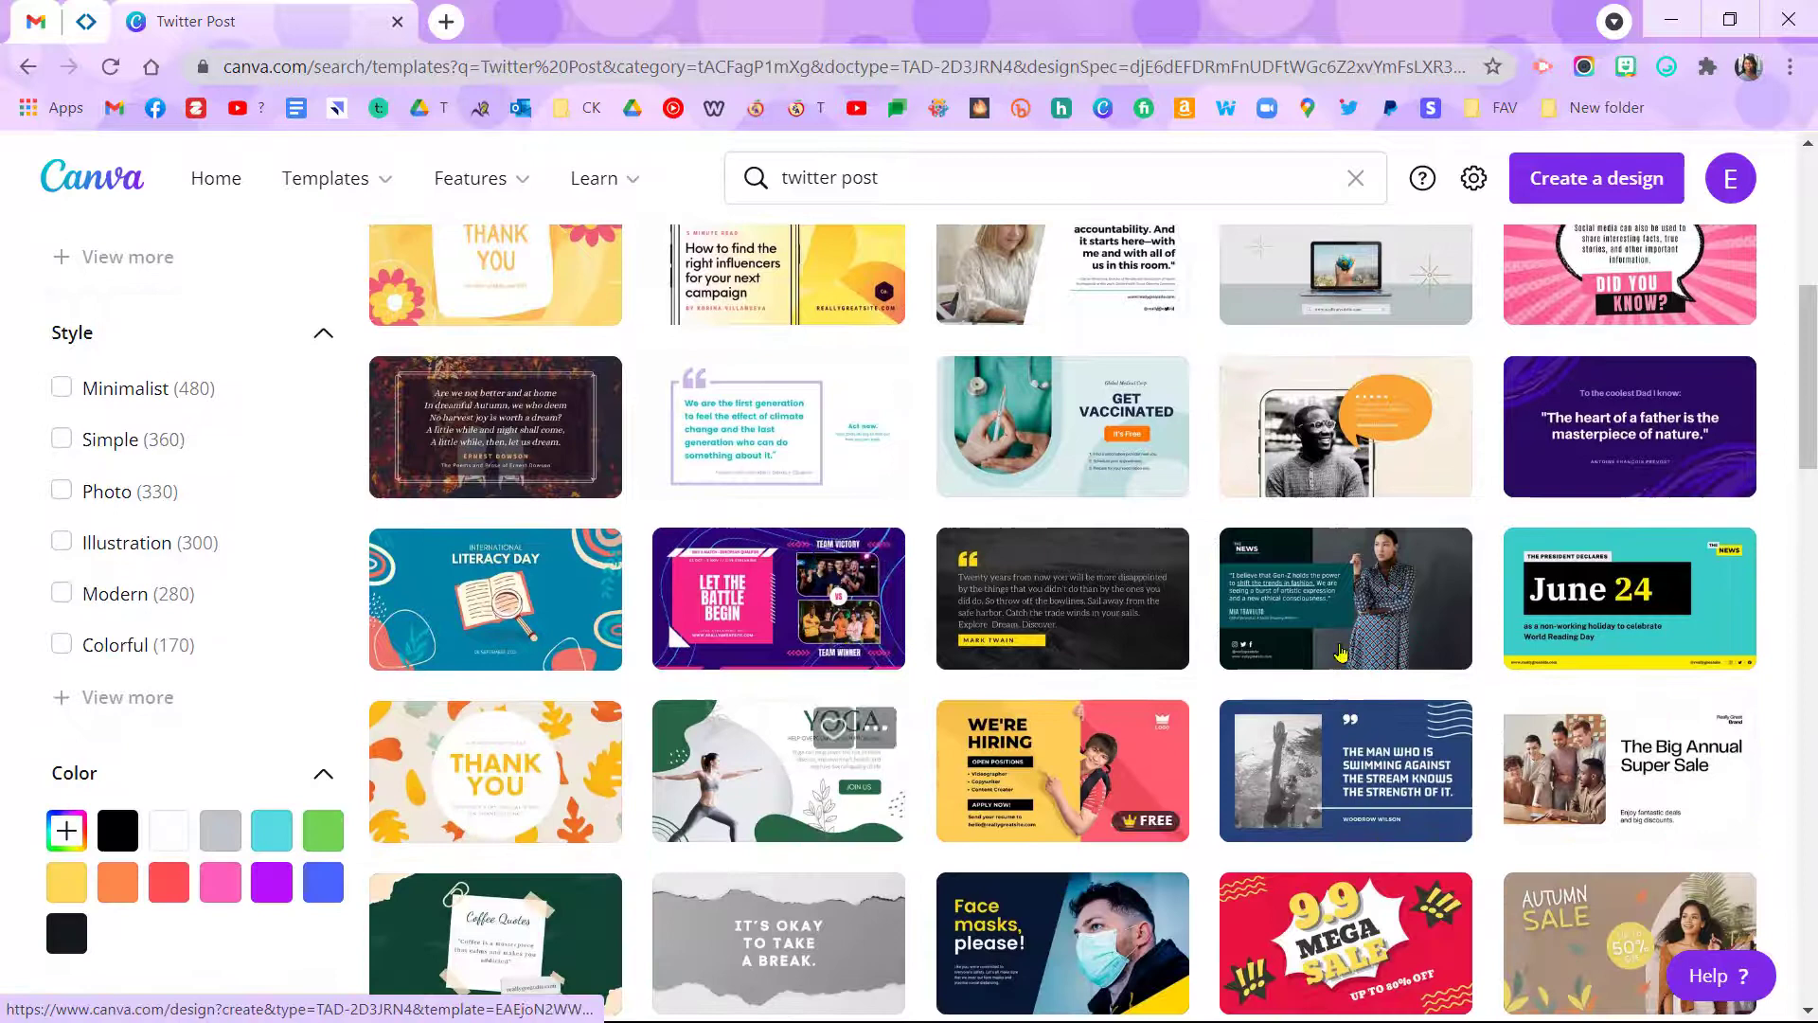
pyautogui.click(1605, 603)
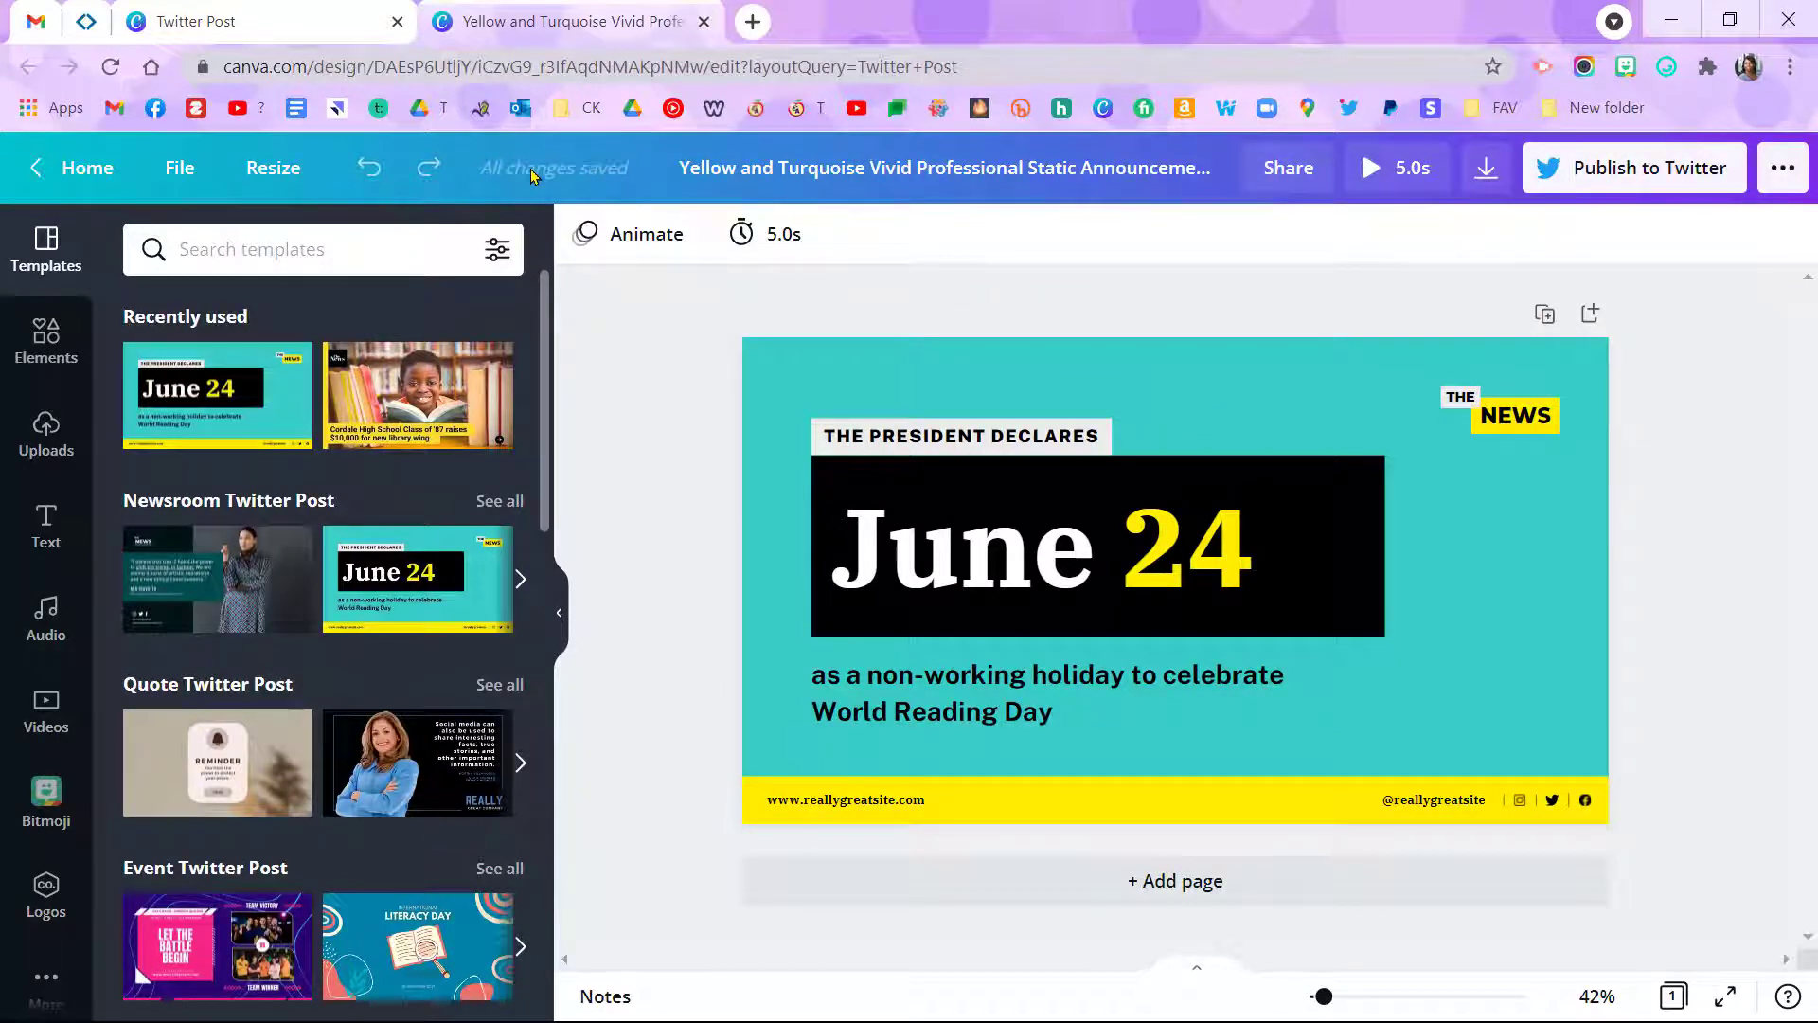
# Undo the last change and replace the June 24 headline with 'dec 25'.
pyautogui.click(370, 166)
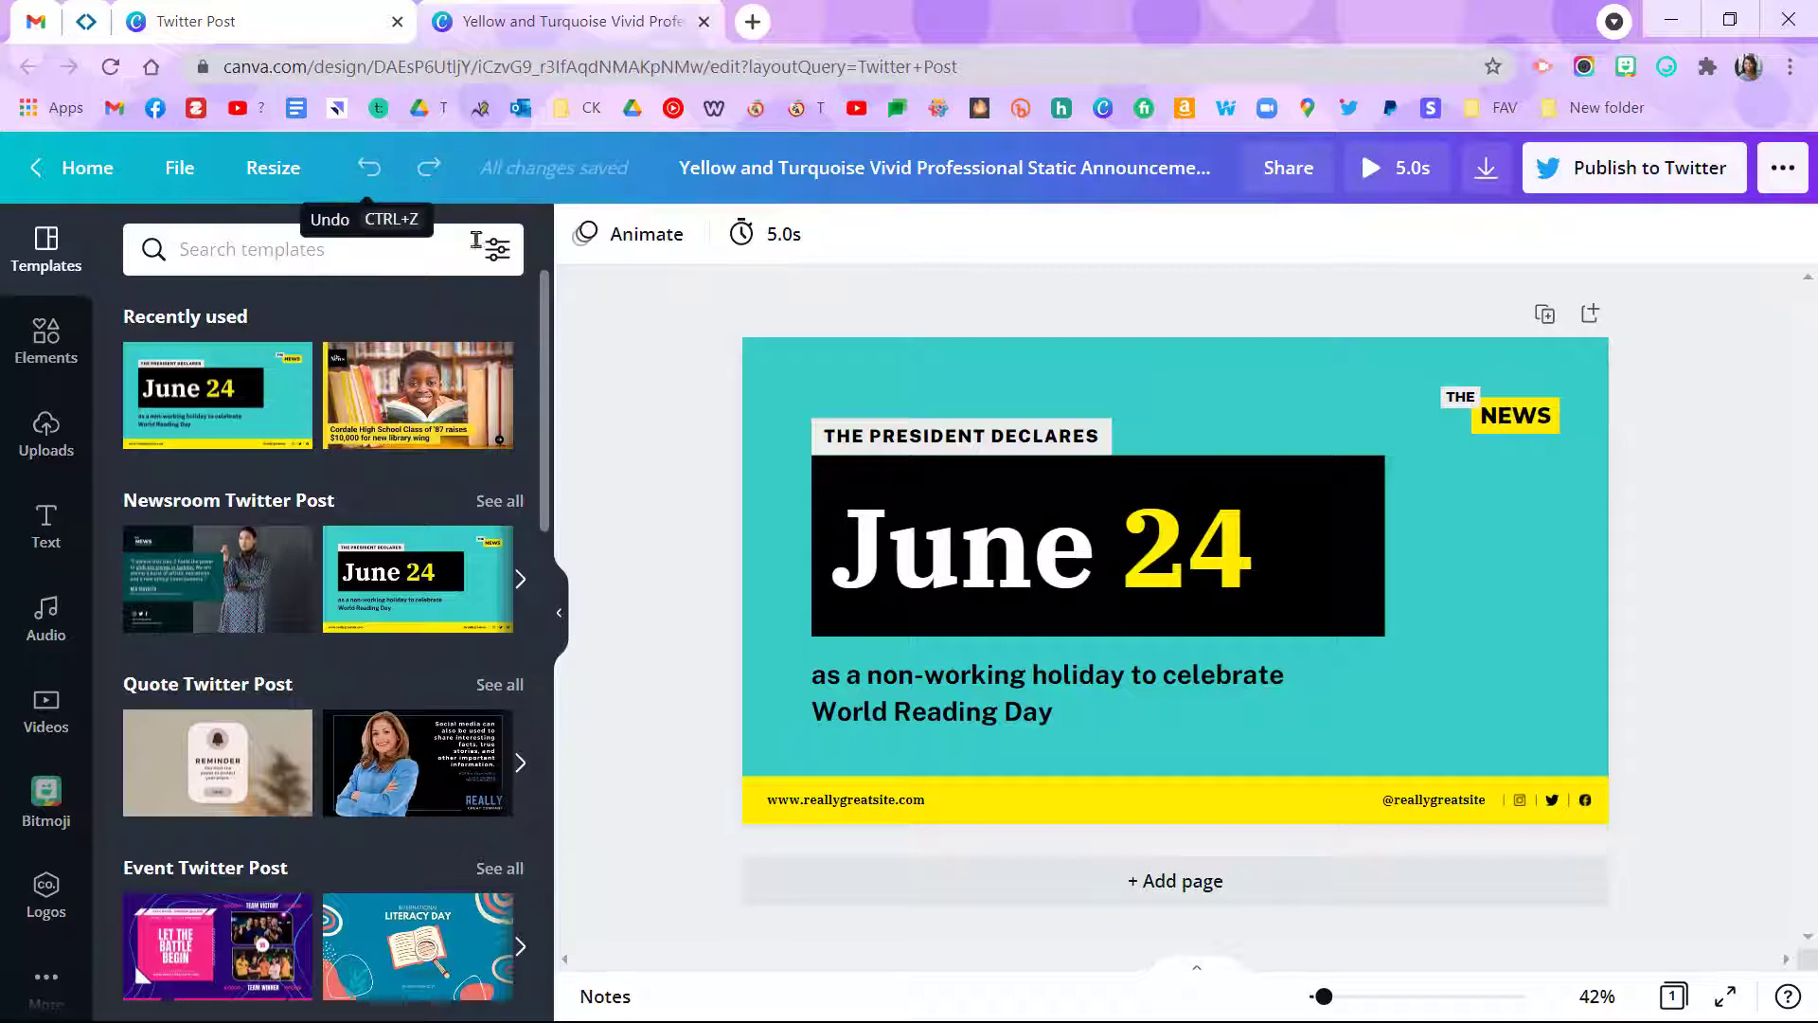
pyautogui.doubleClick(954, 563)
pyautogui.write('de')
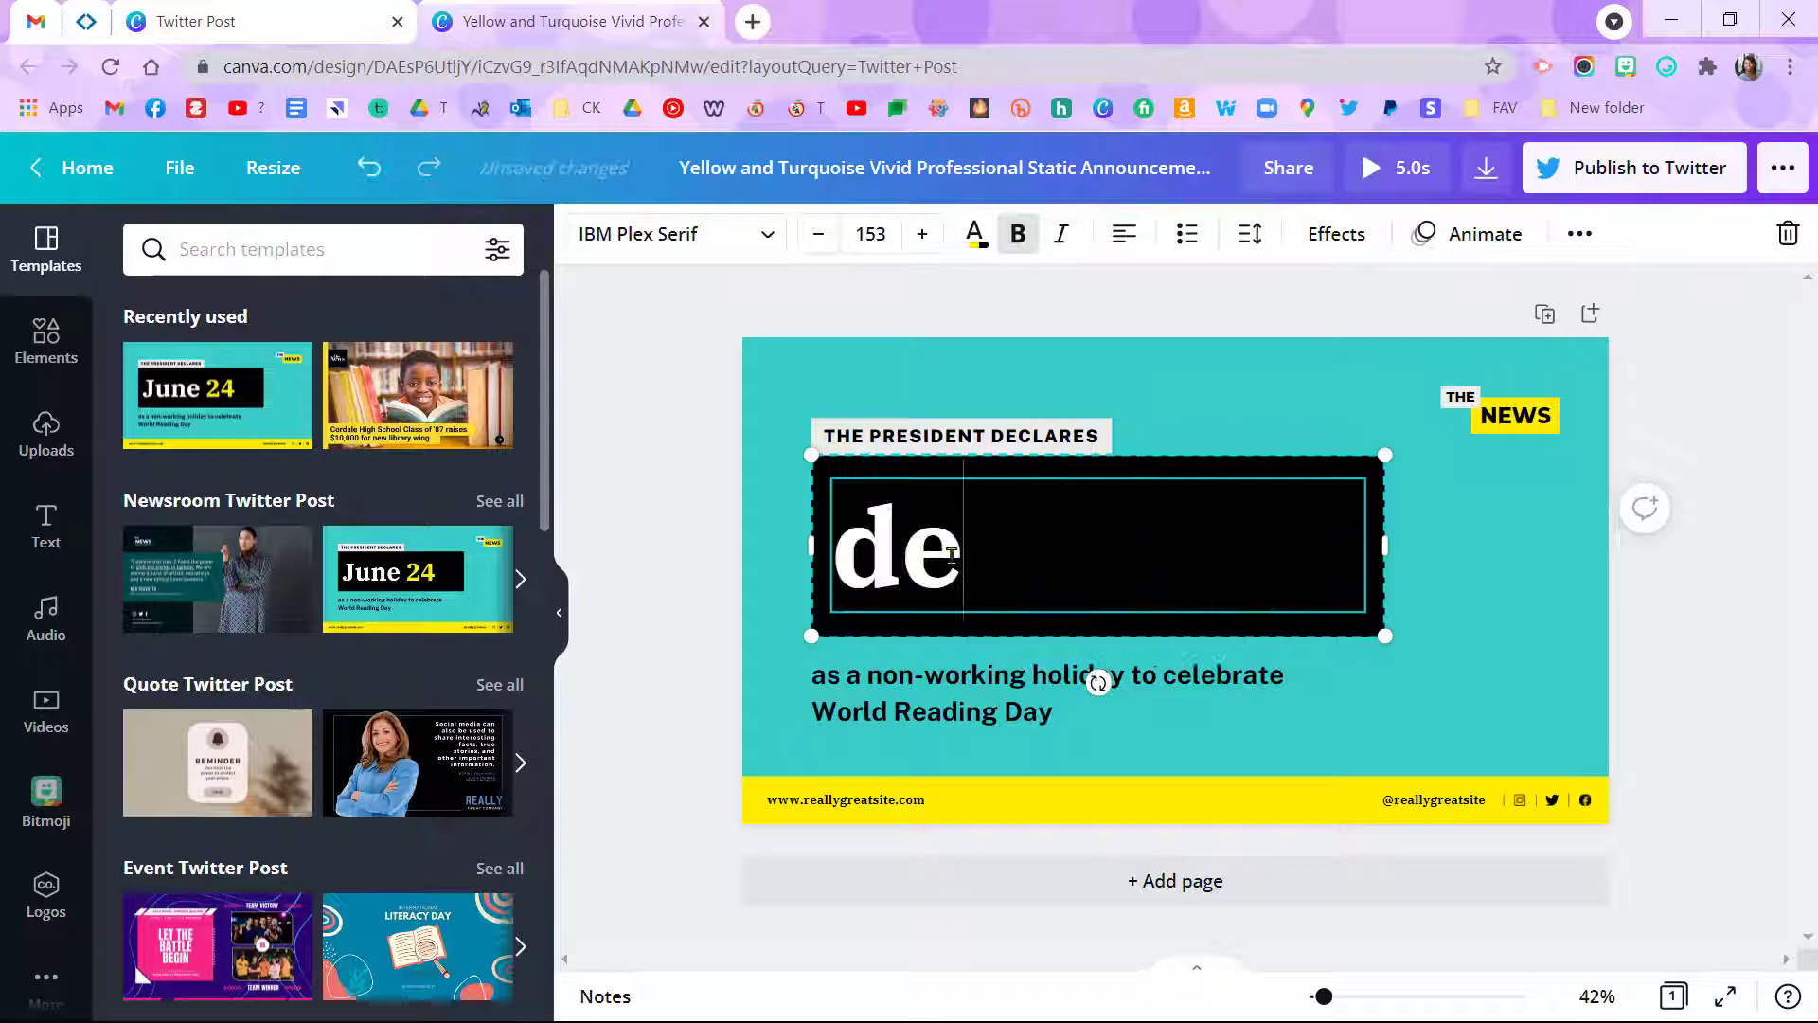
pyautogui.write('c 25')
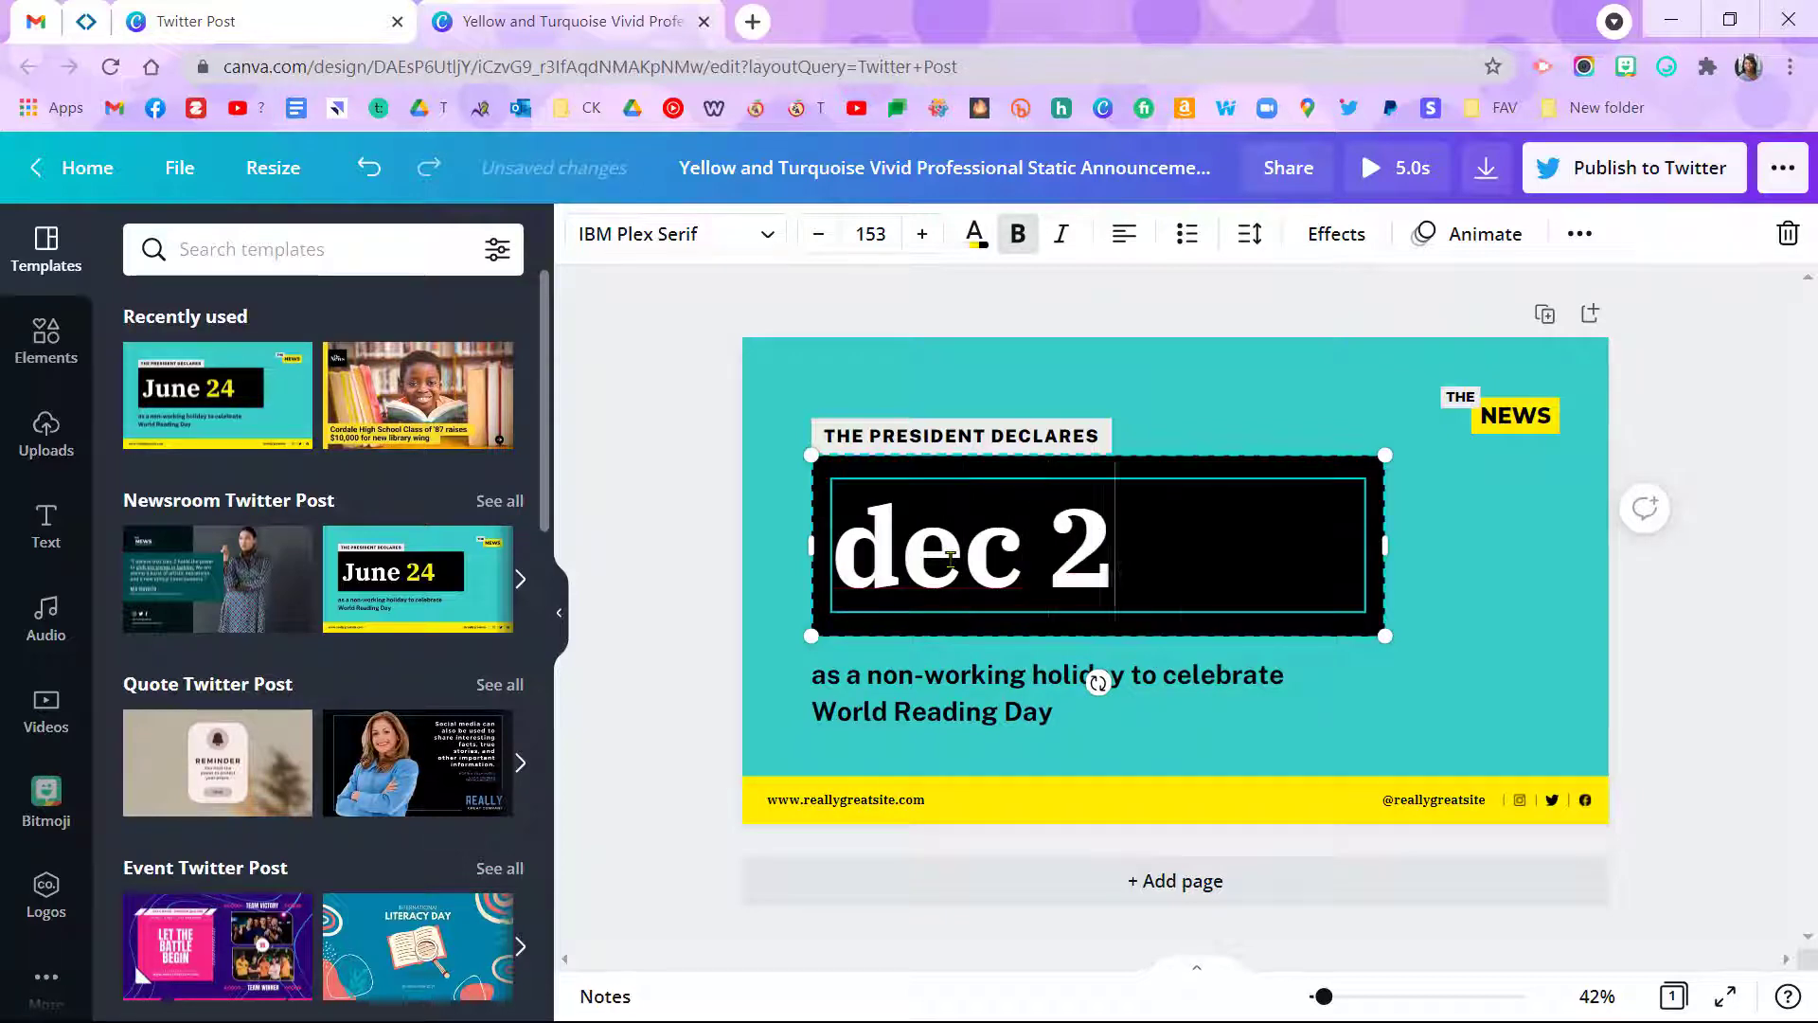
pyautogui.click(1000, 423)
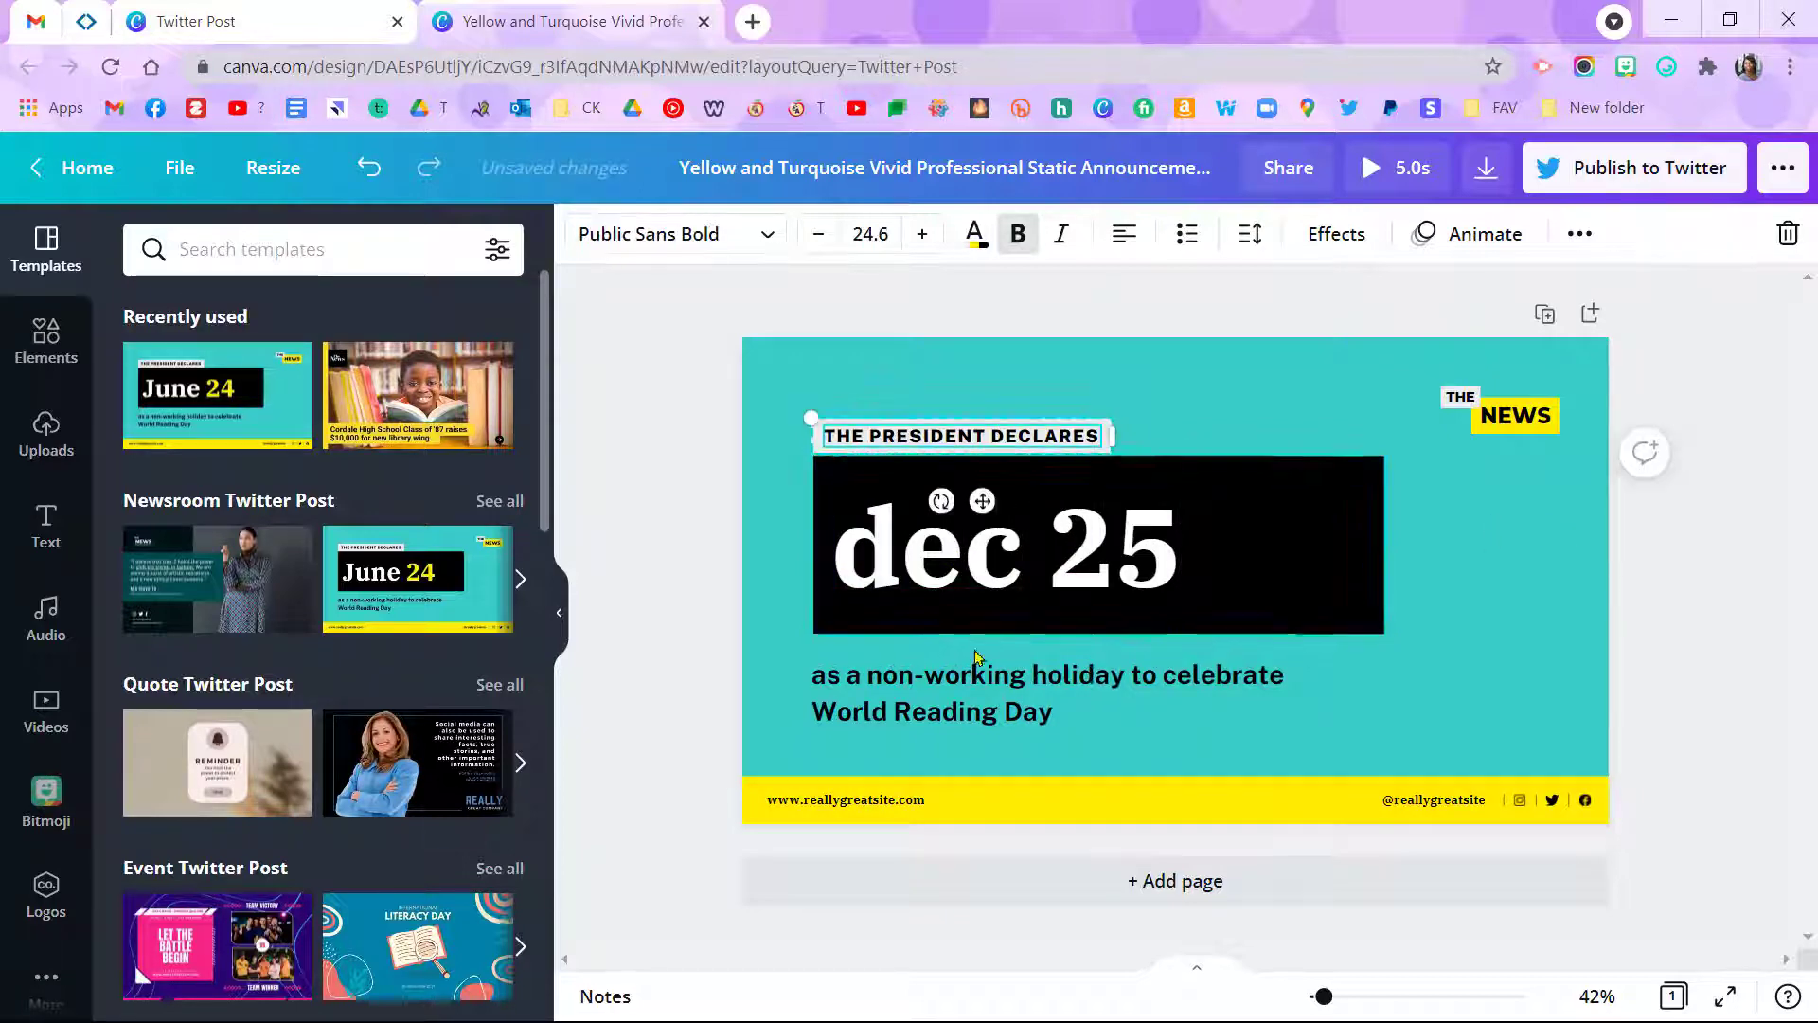
# Nudge the THE NEWS badge up and left, then select the word NEWS.
pyautogui.click(948, 704)
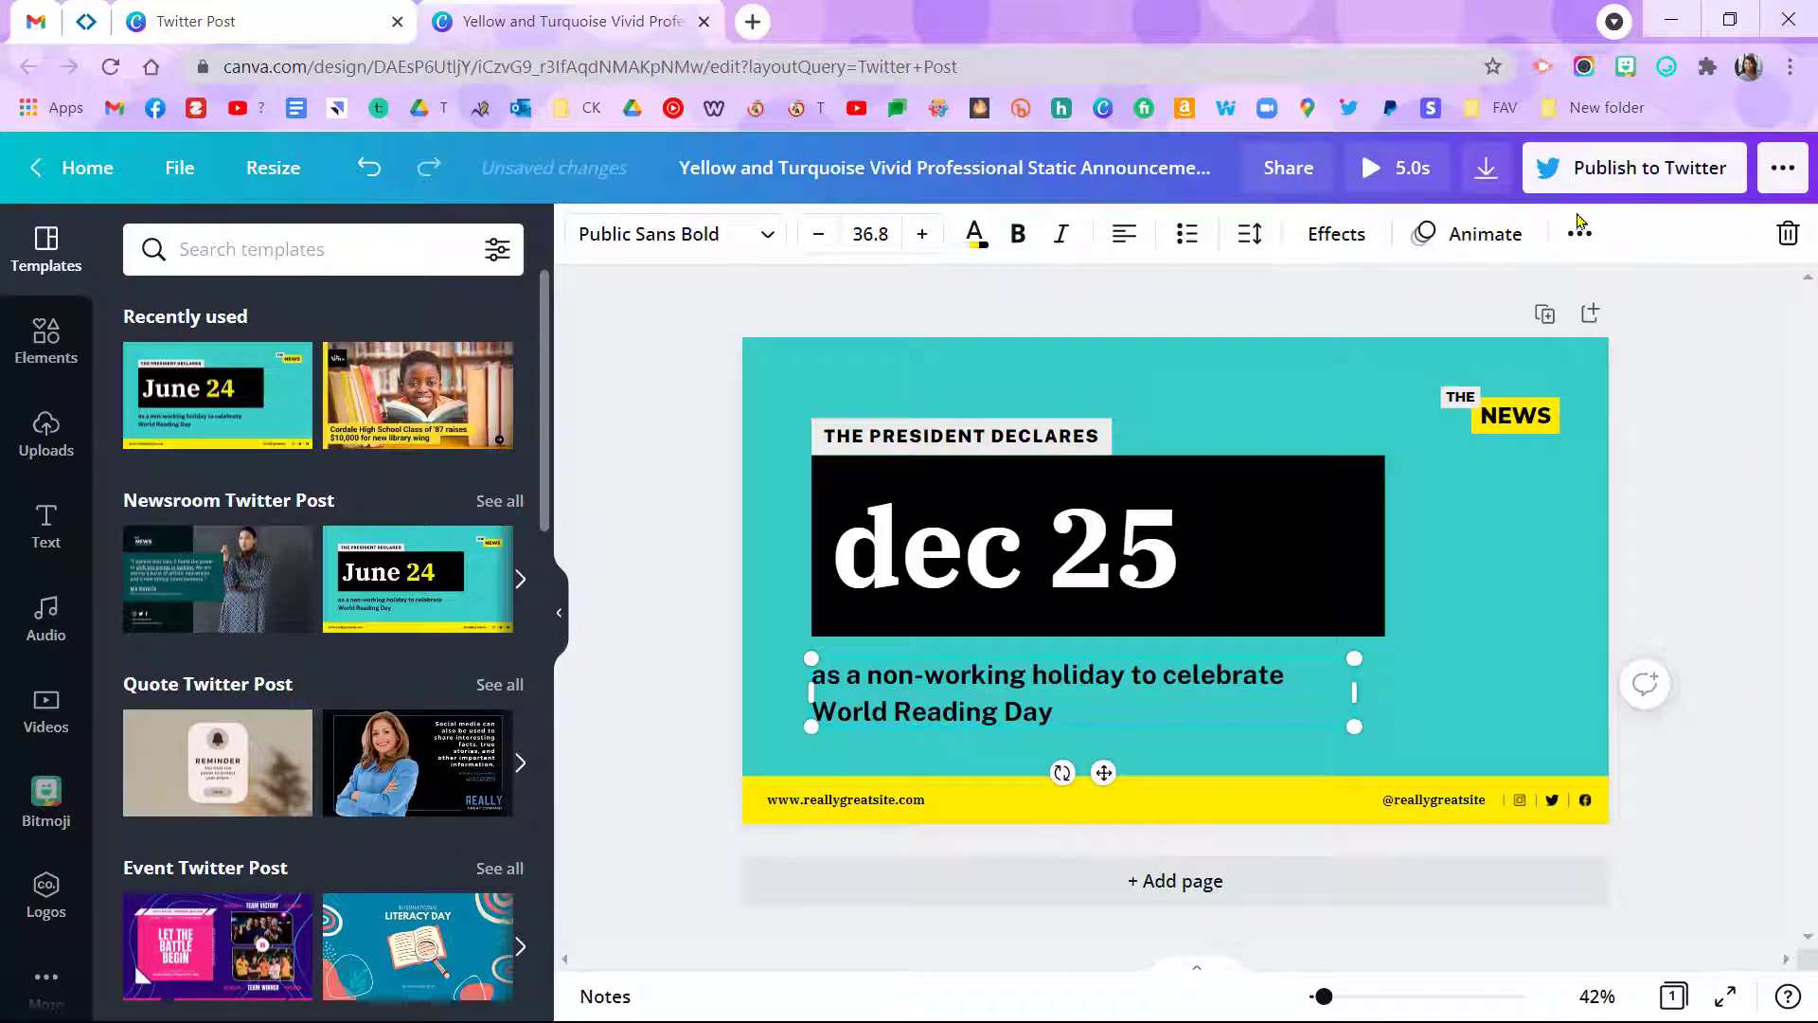
pyautogui.click(1470, 396)
pyautogui.moveTo(1469, 395)
pyautogui.mouseDown()
pyautogui.moveTo(1516, 461)
pyautogui.moveTo(1457, 375)
pyautogui.mouseUp()
pyautogui.doubleClick(1474, 402)
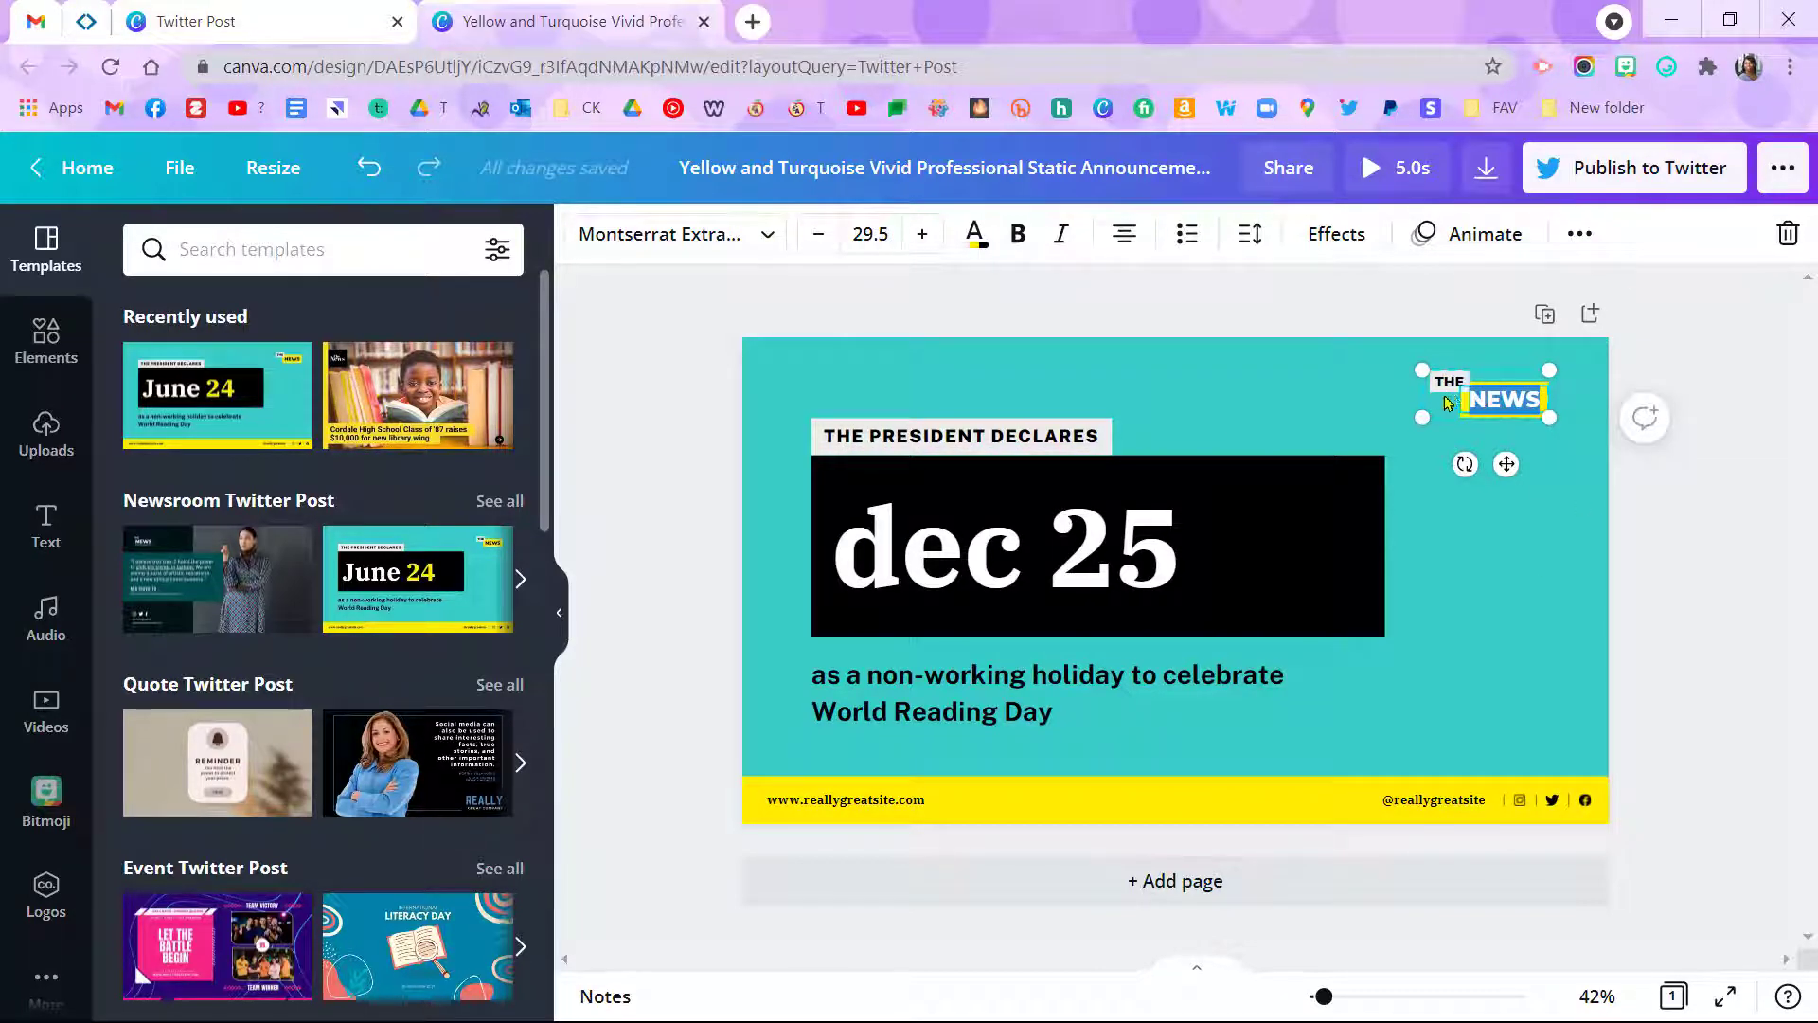
# Ungroup the THE NEWS badge into separate pieces.
pyautogui.click(1579, 234)
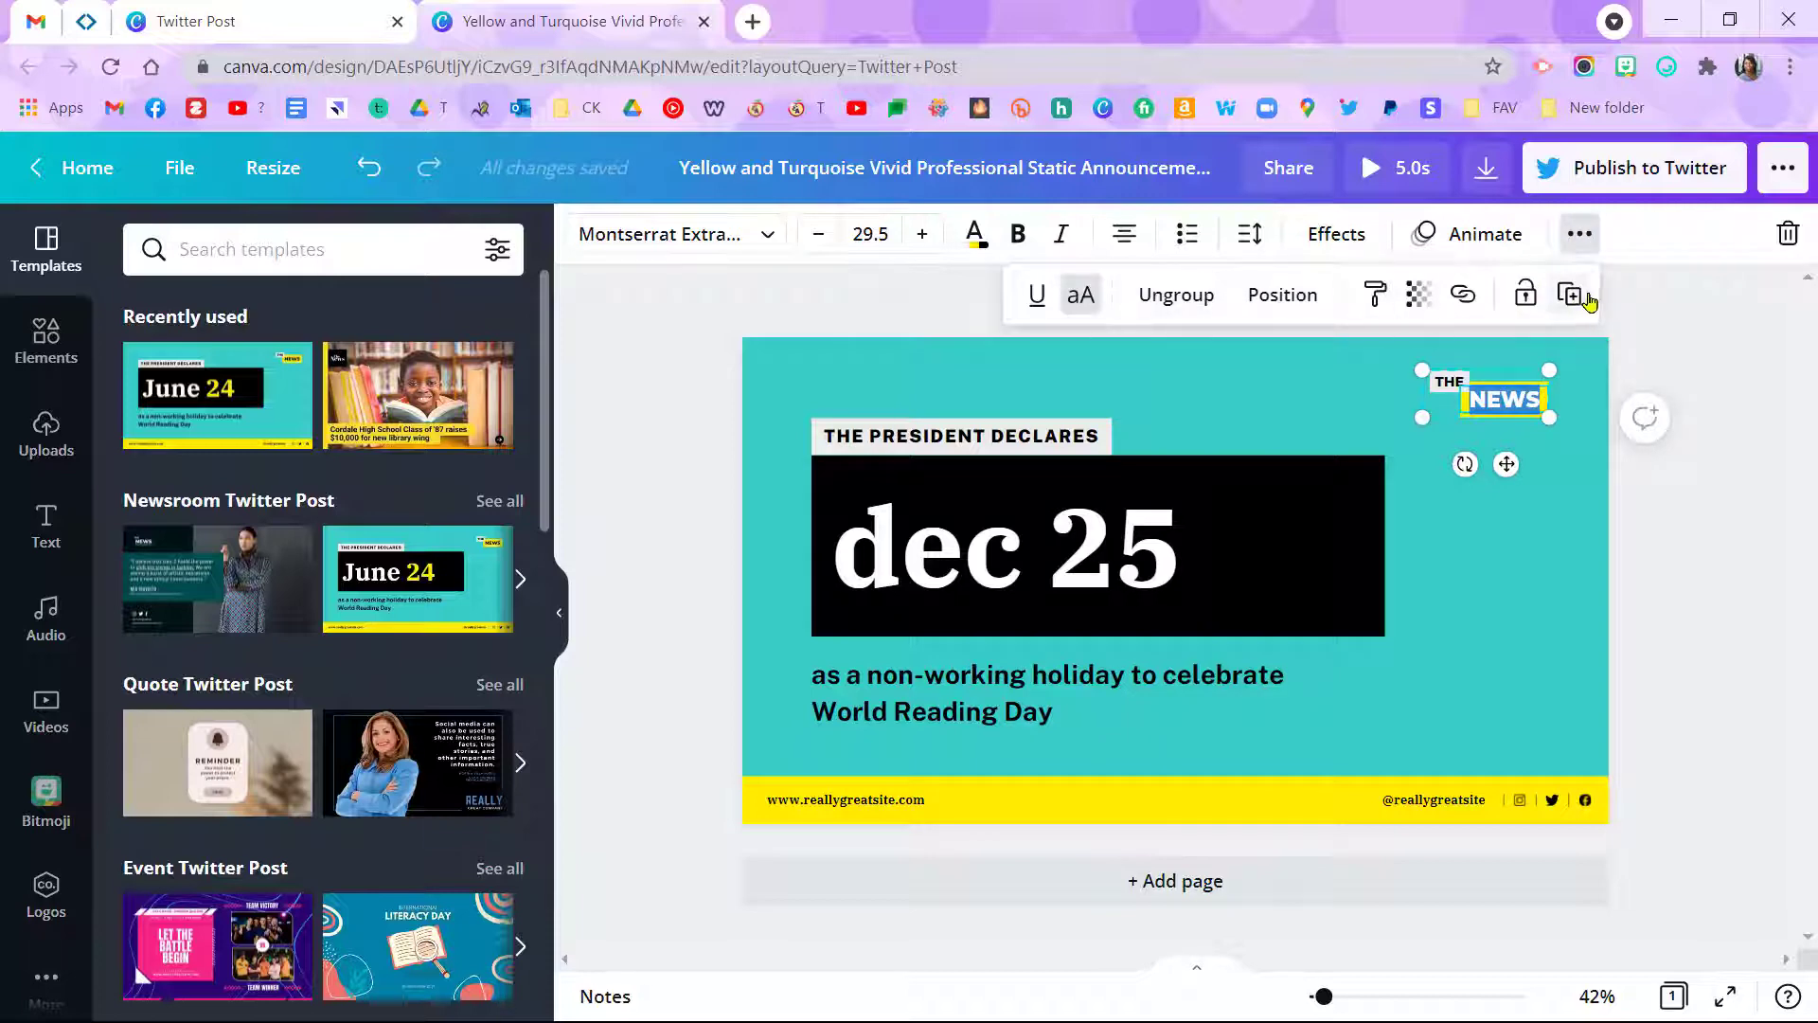
pyautogui.click(1162, 296)
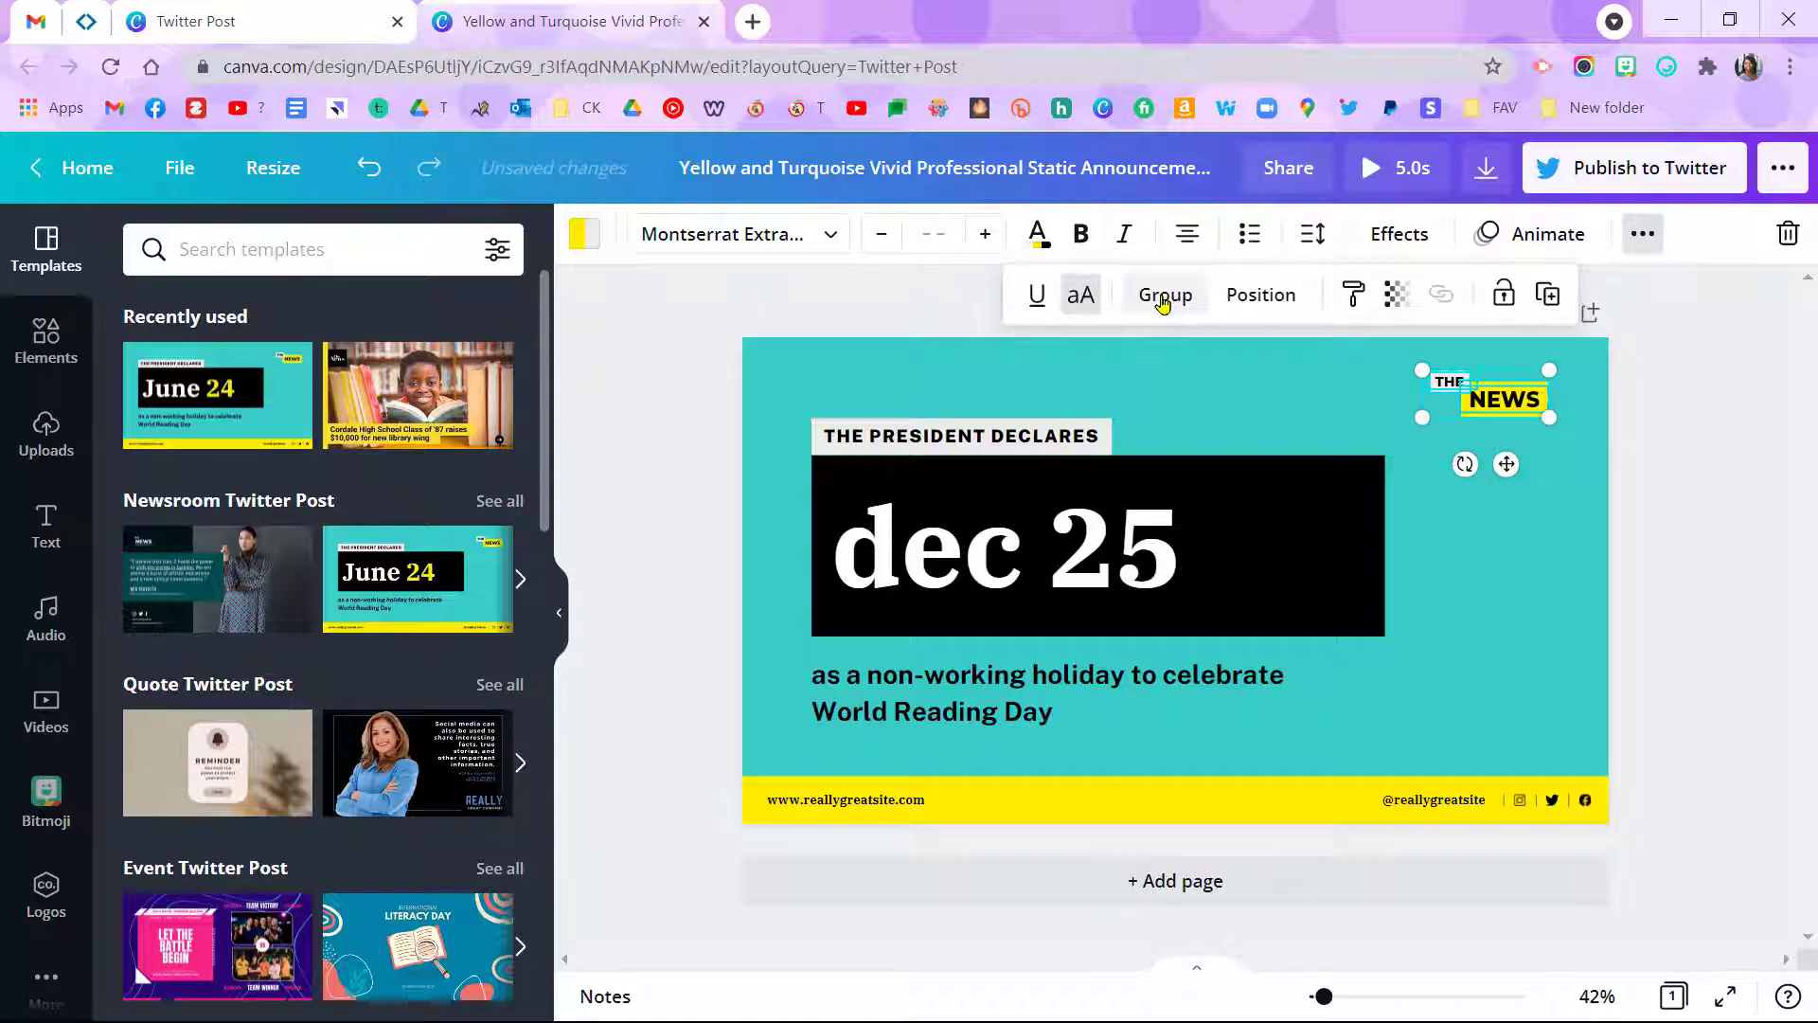
pyautogui.click(1579, 550)
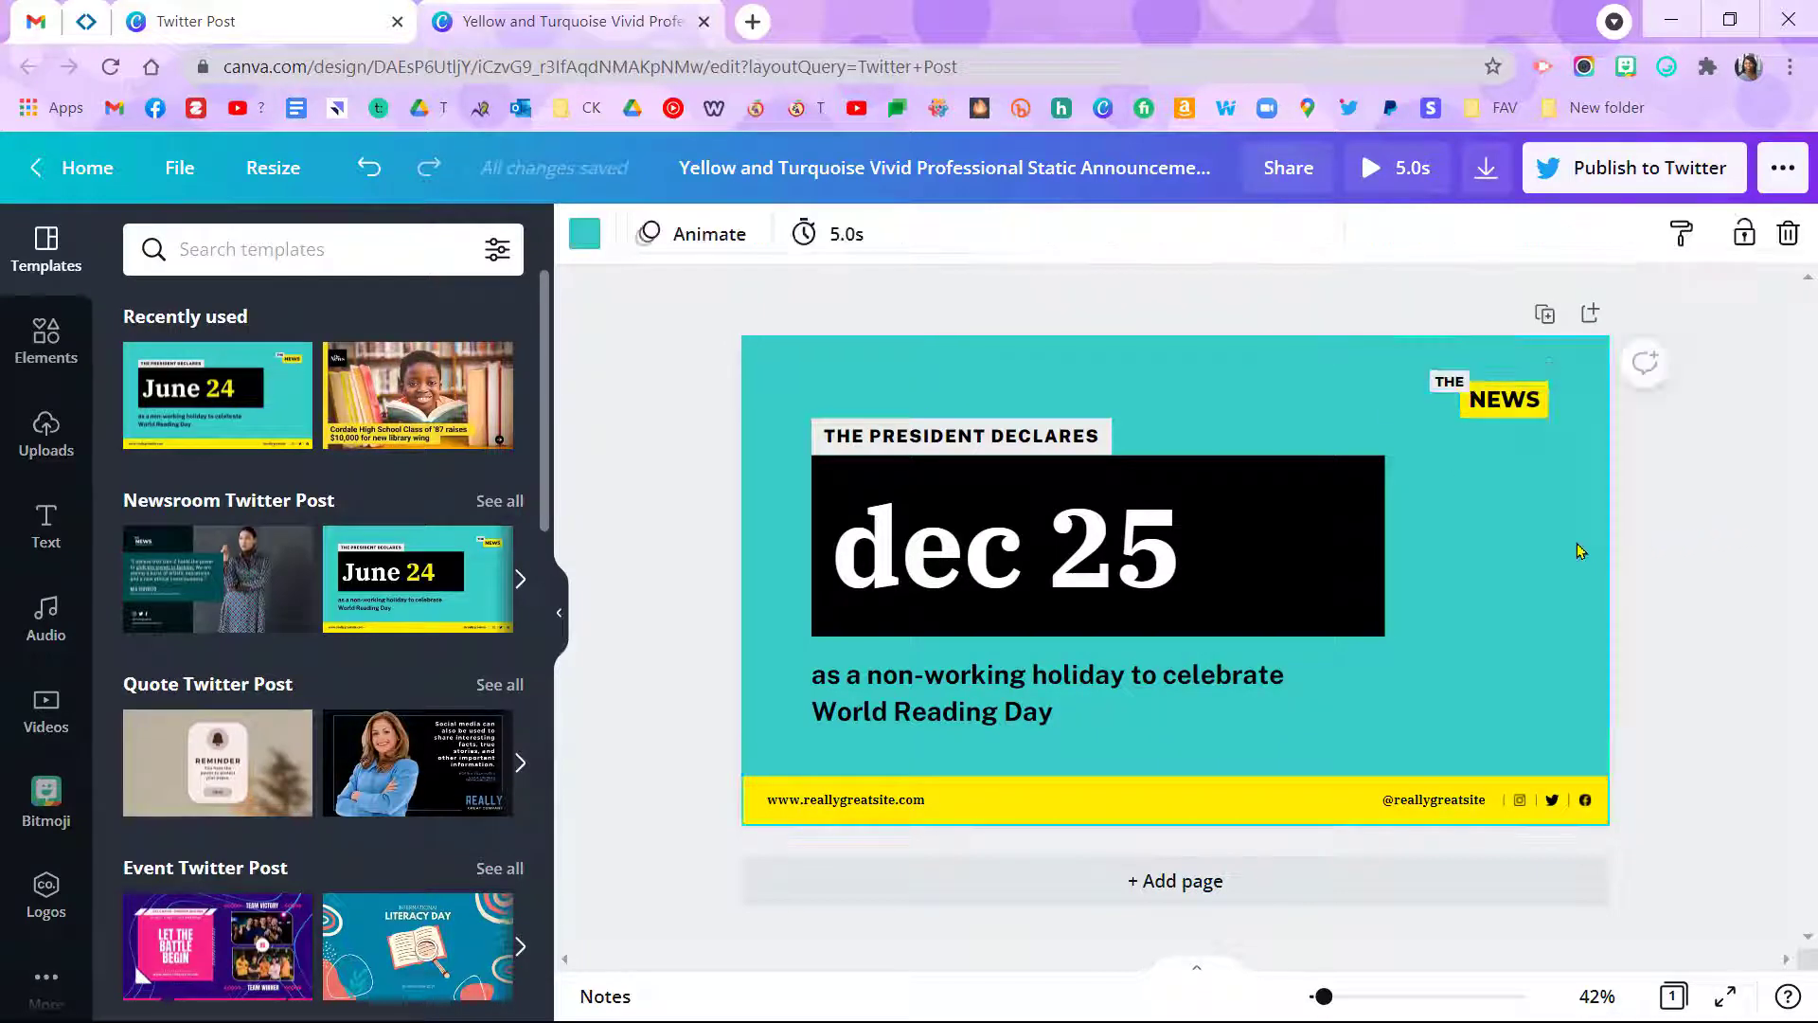
# Move NEWS down below its yellow bar and THE up to the left.
pyautogui.click(1505, 399)
pyautogui.moveTo(1504, 398); pyautogui.dragTo(1524, 494)
pyautogui.click(1499, 407)
pyautogui.click(1449, 388)
pyautogui.moveTo(1448, 389); pyautogui.dragTo(1368, 363)
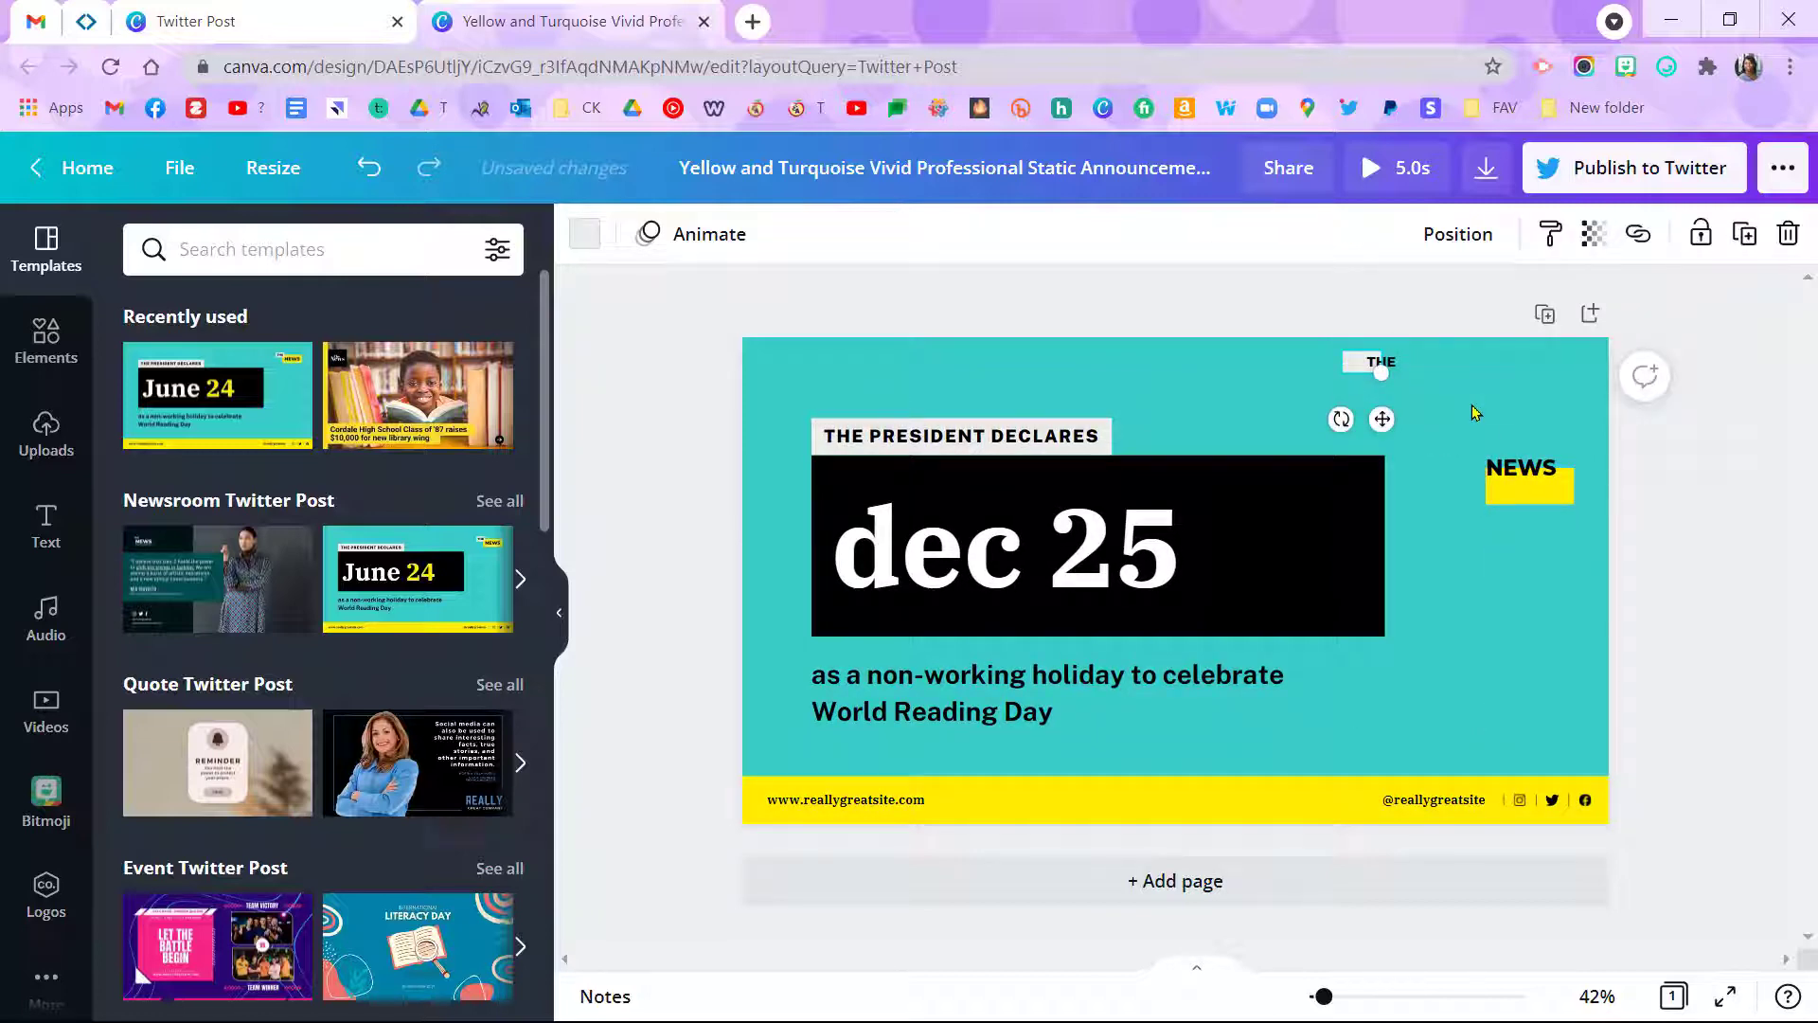
pyautogui.click(1563, 675)
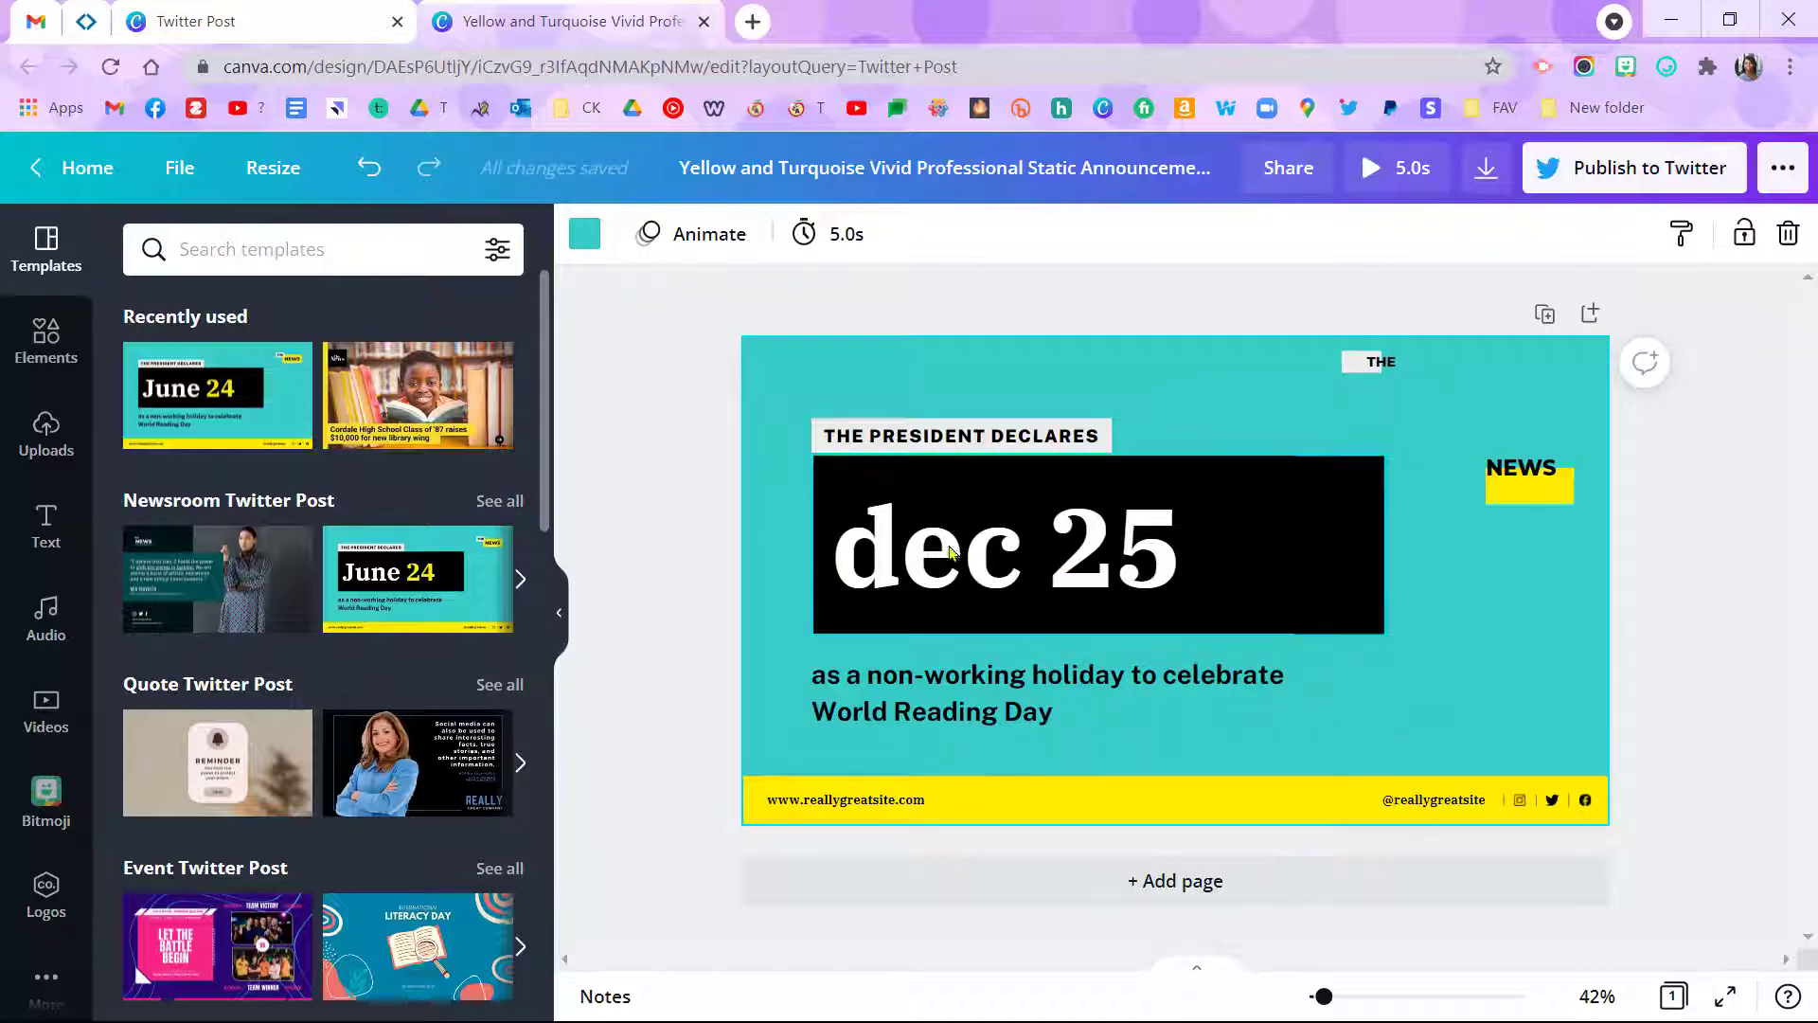
# Colour the dec 25 box dark purple and delete the World Reading Day subtitle.
pyautogui.click(912, 541)
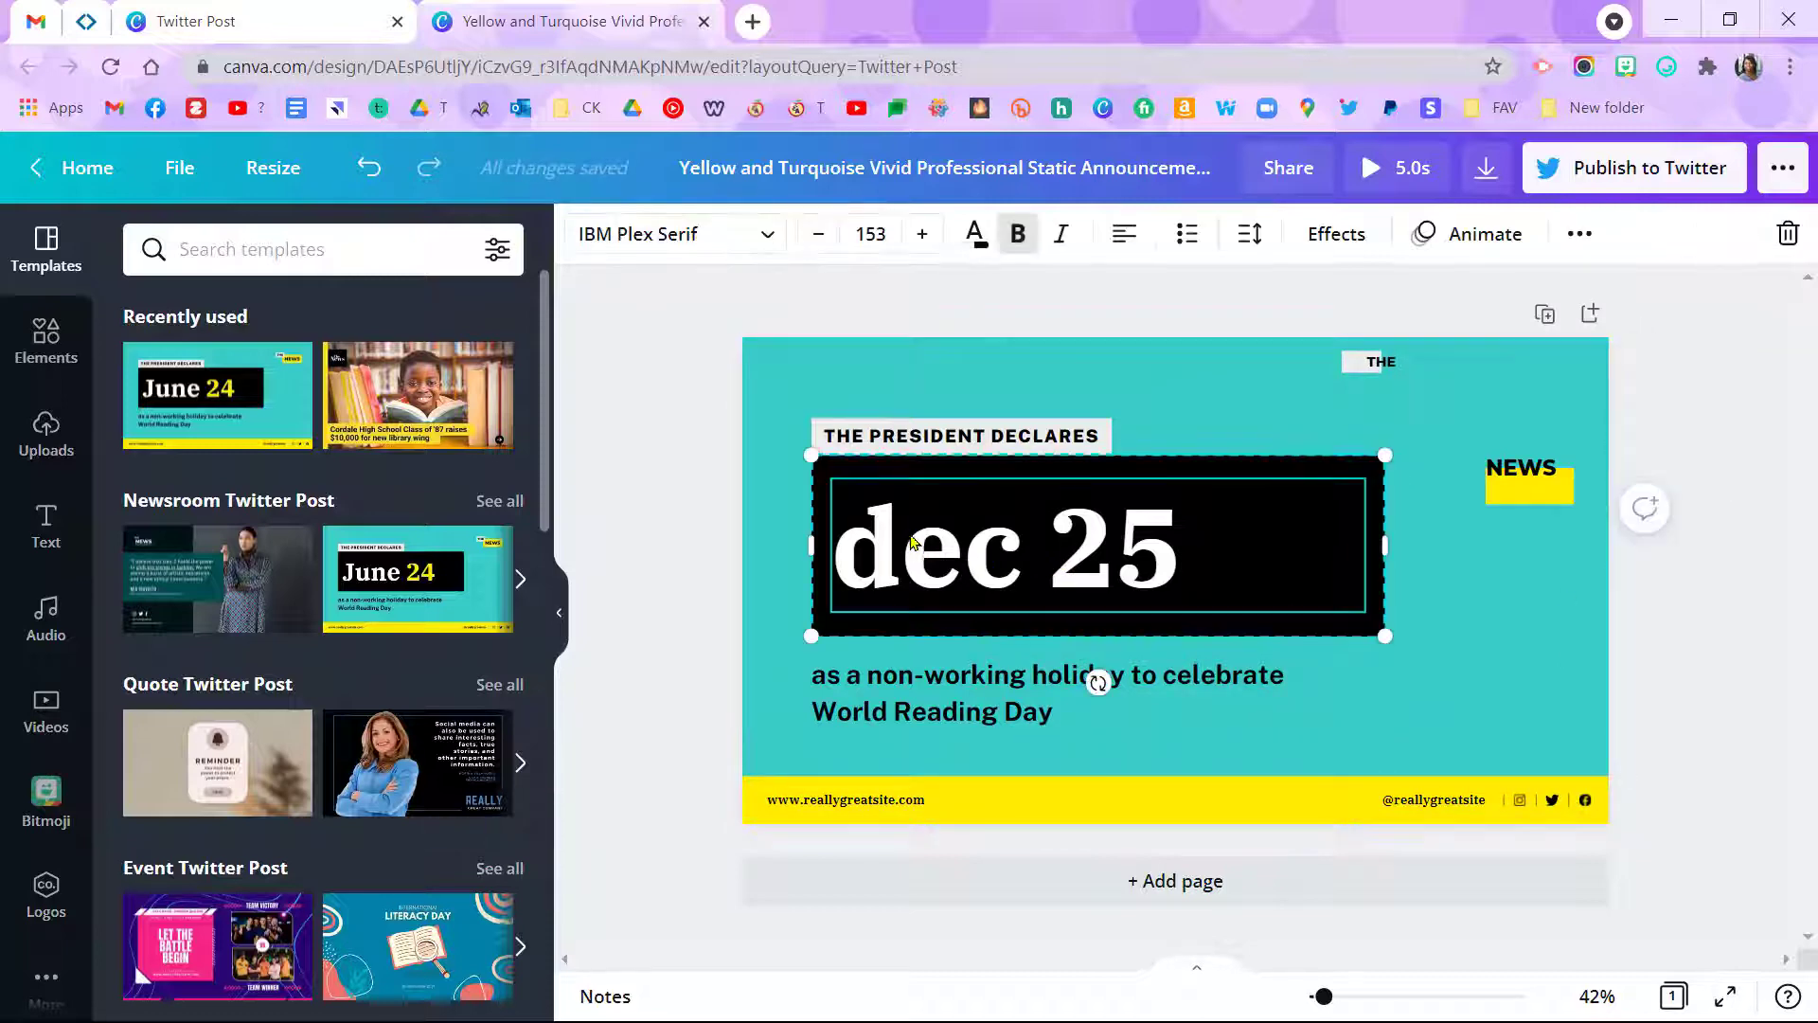
pyautogui.click(973, 237)
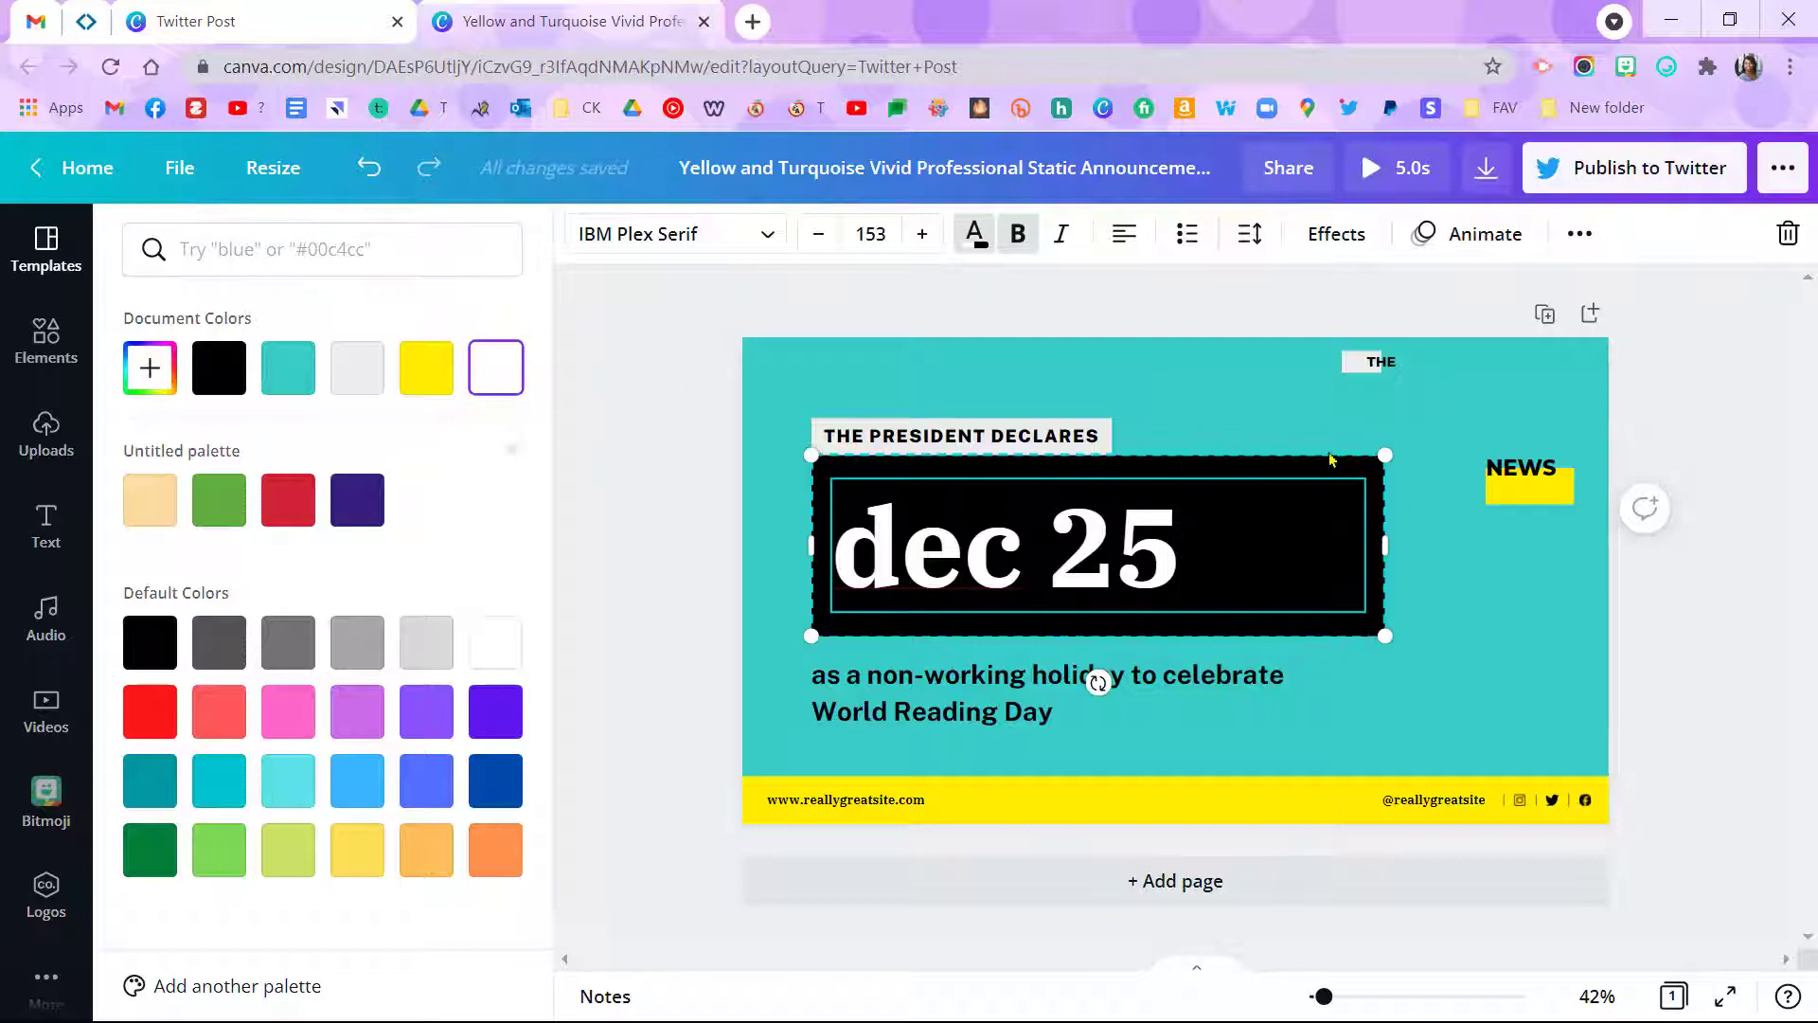
pyautogui.click(1352, 465)
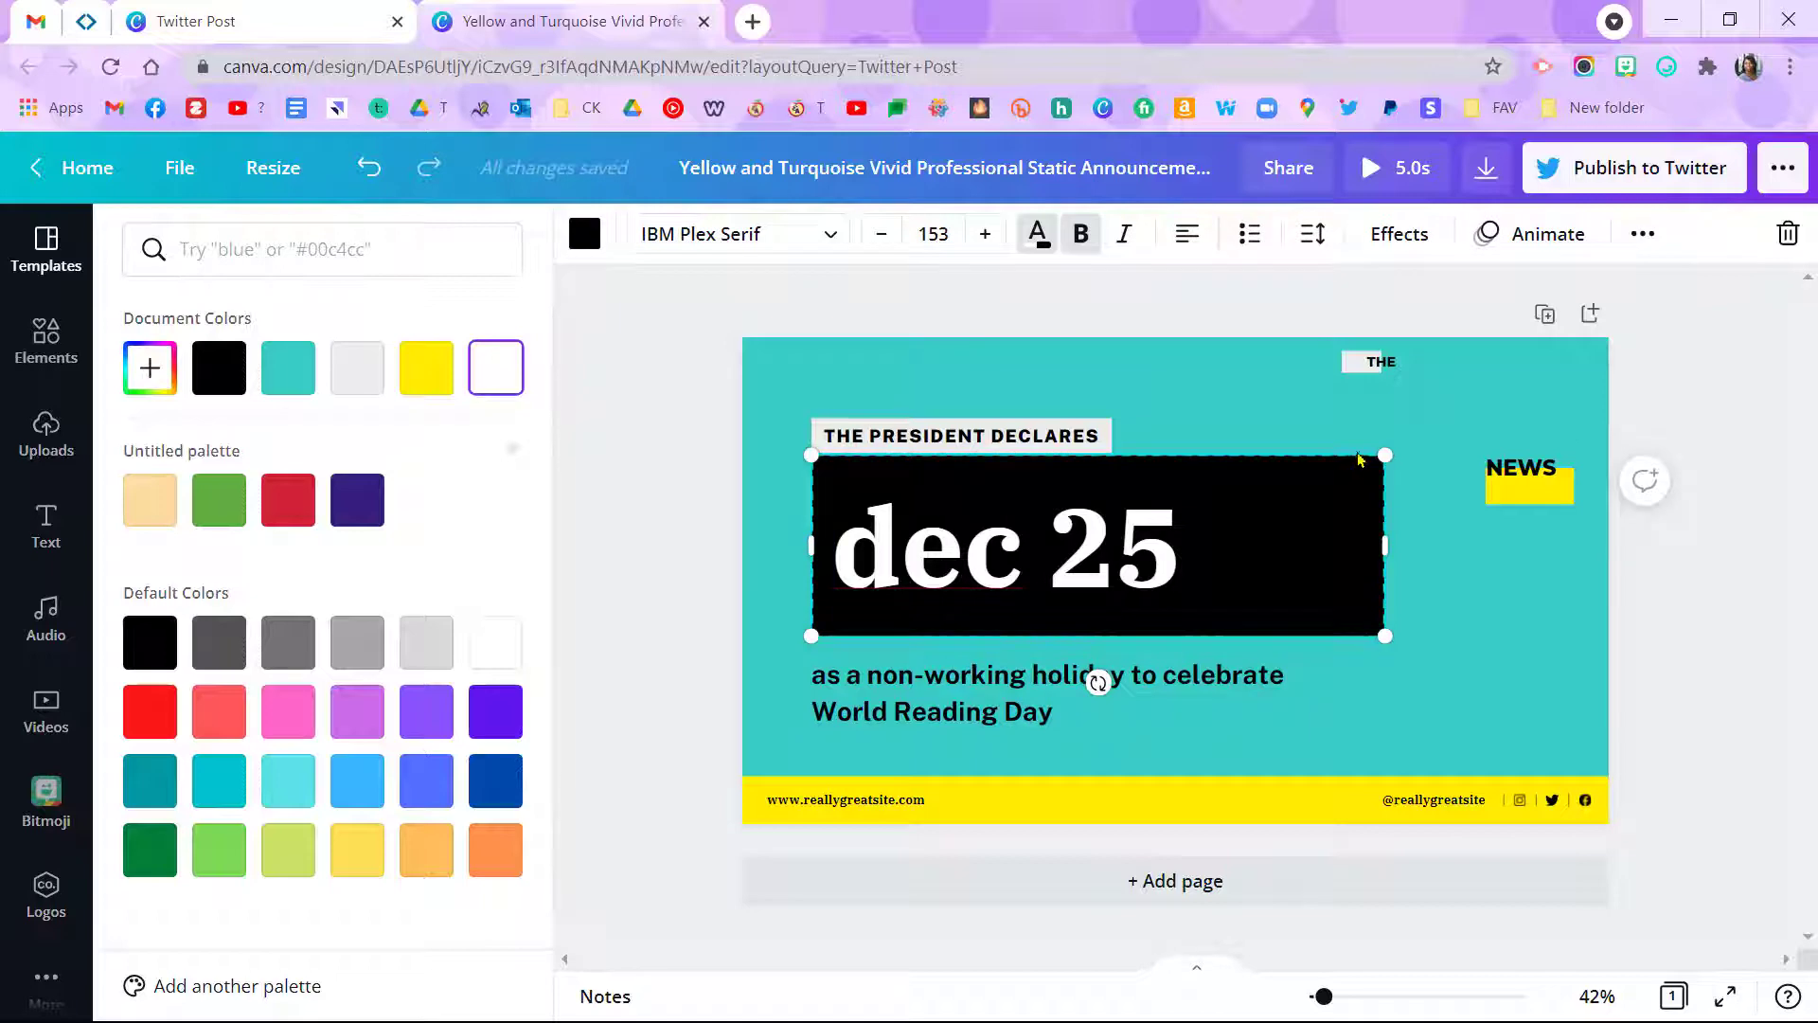
pyautogui.click(578, 233)
pyautogui.click(578, 234)
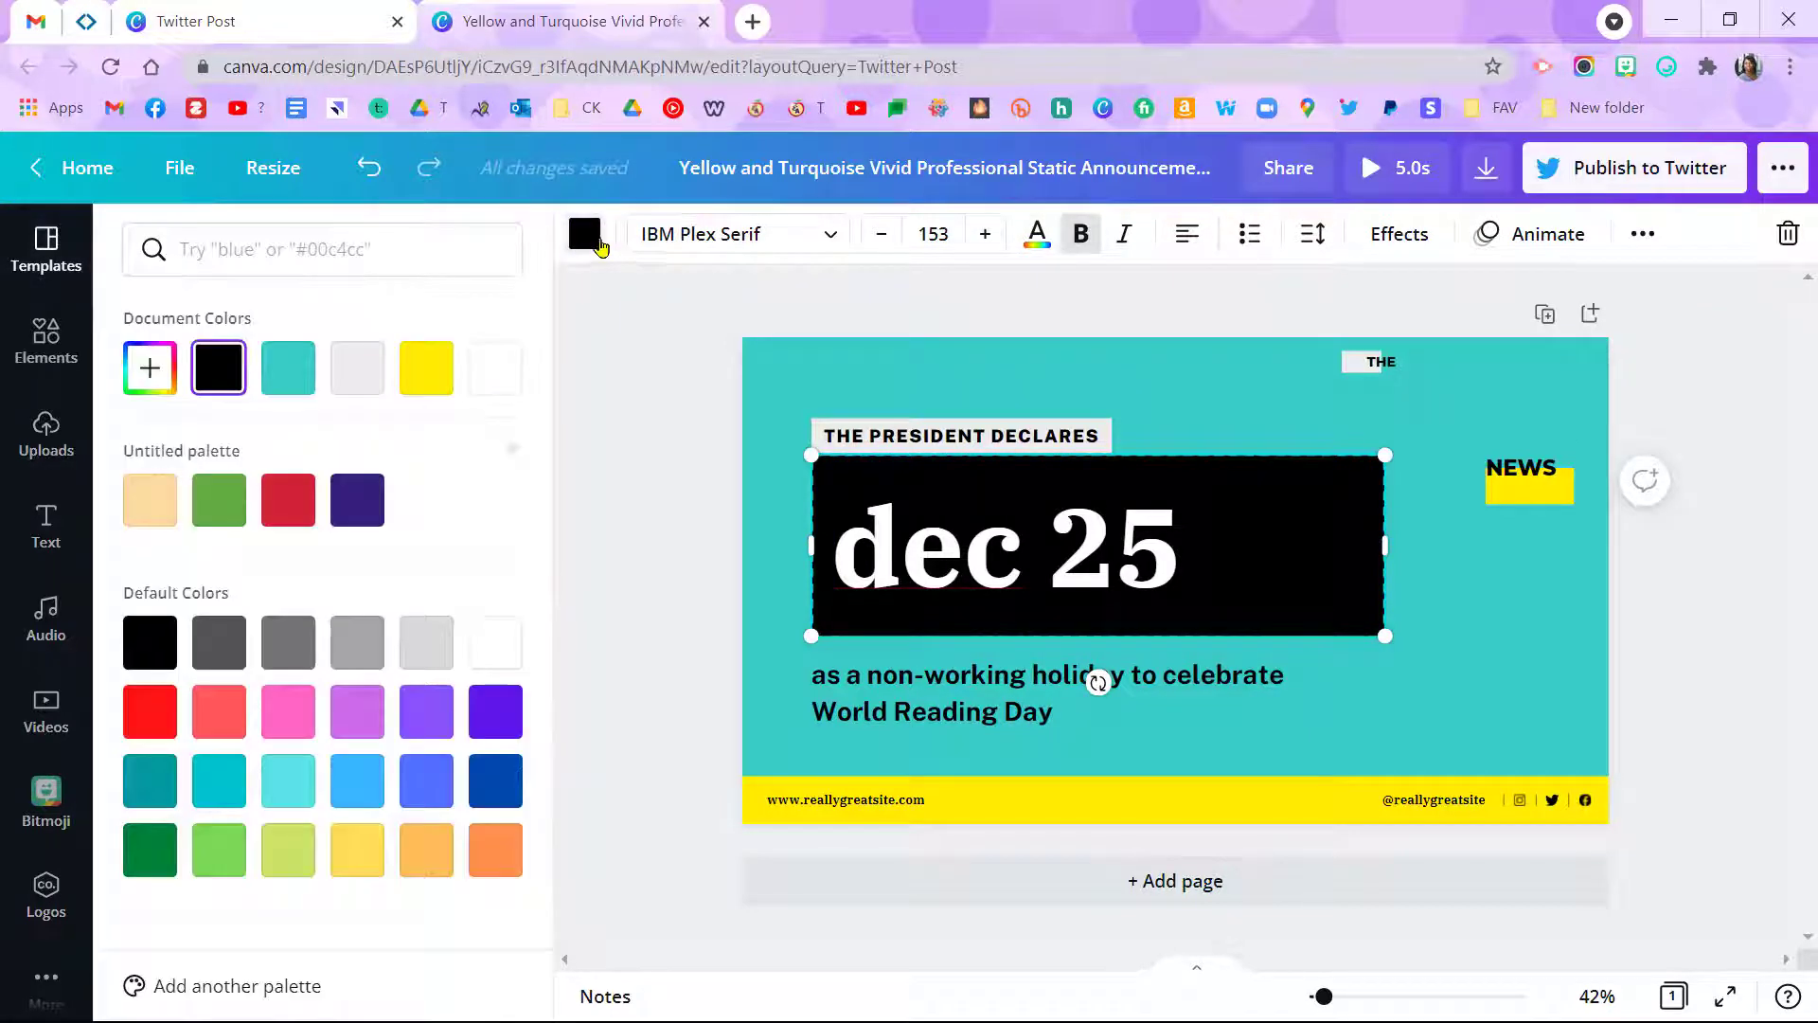
pyautogui.click(357, 499)
pyautogui.press('Escape')
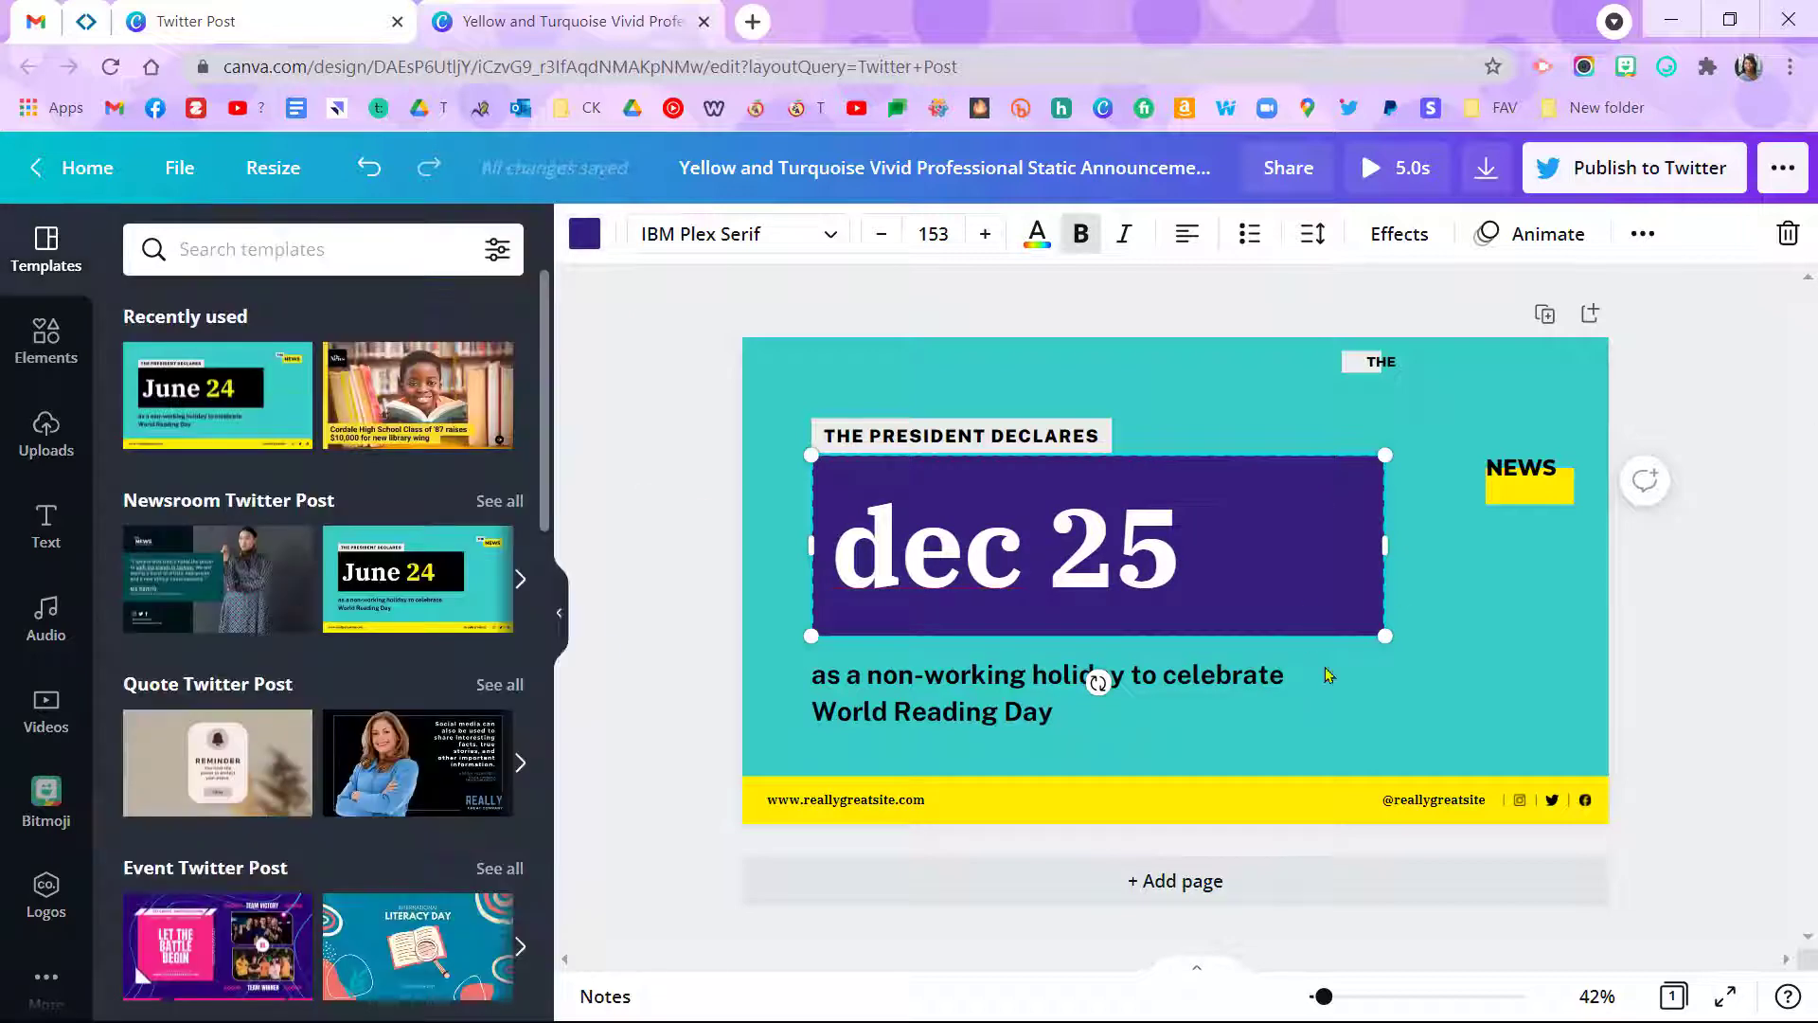
pyautogui.click(1016, 688)
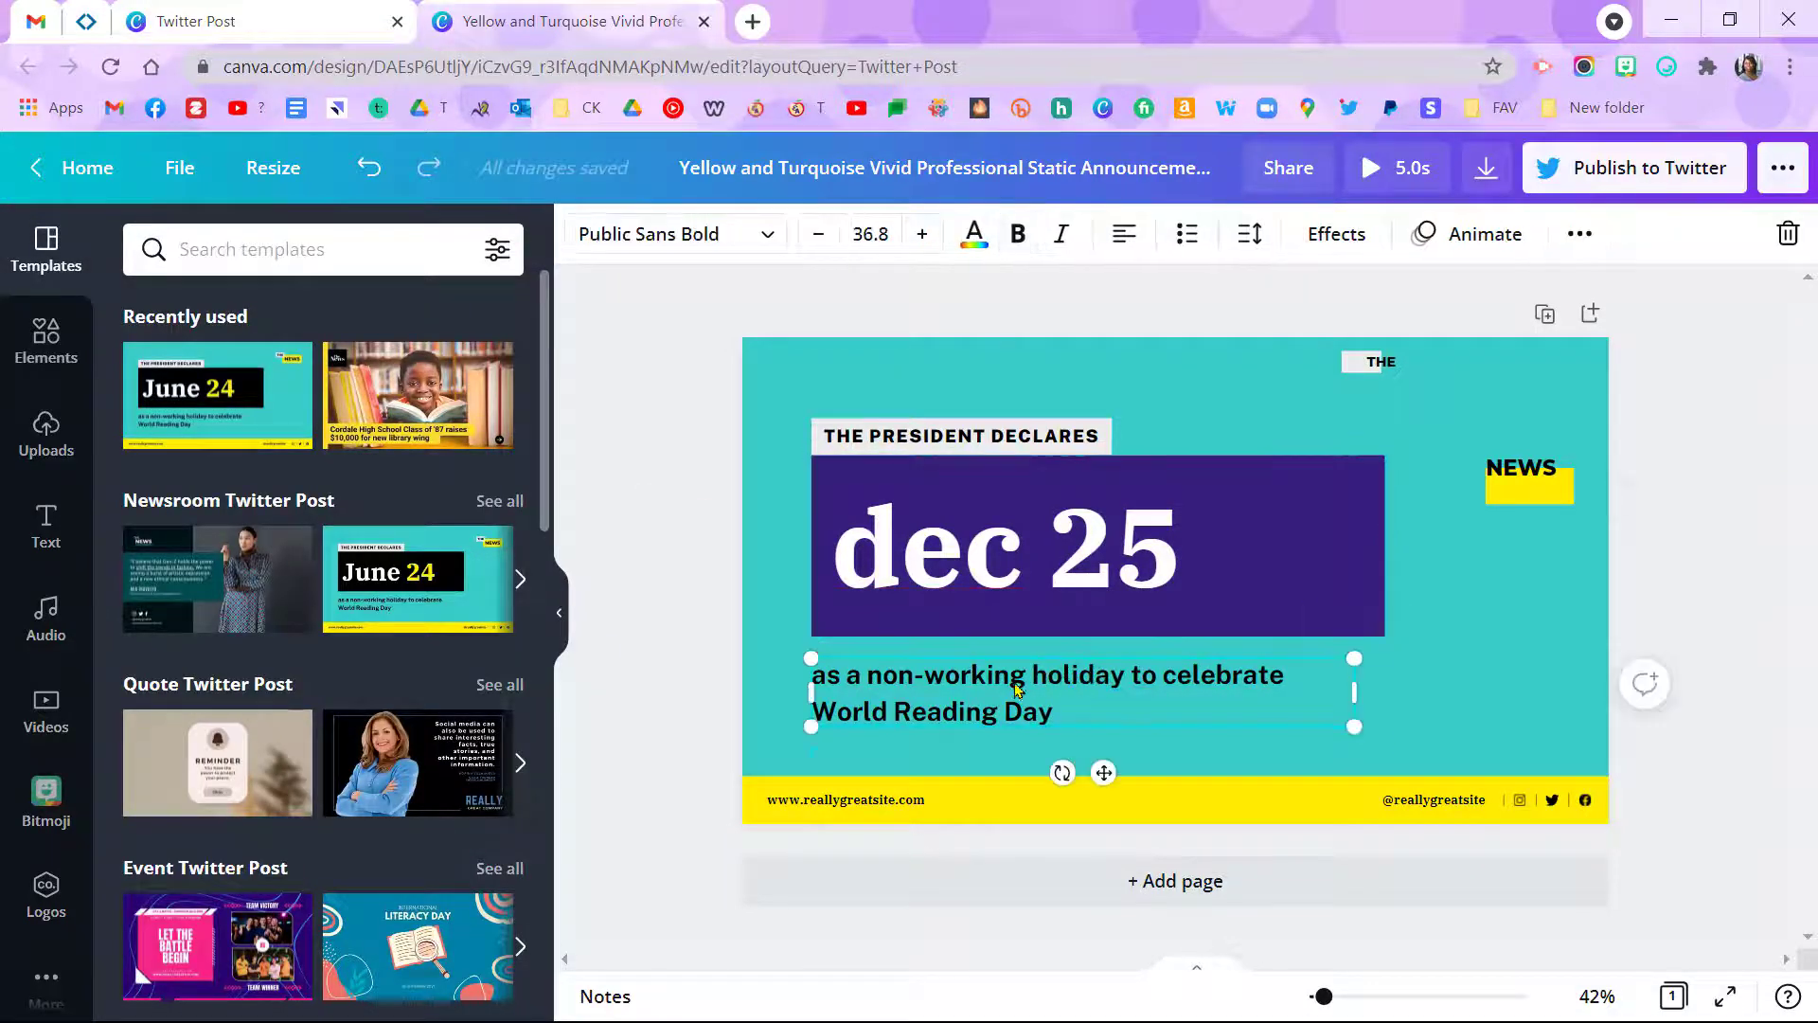
pyautogui.press('Delete')
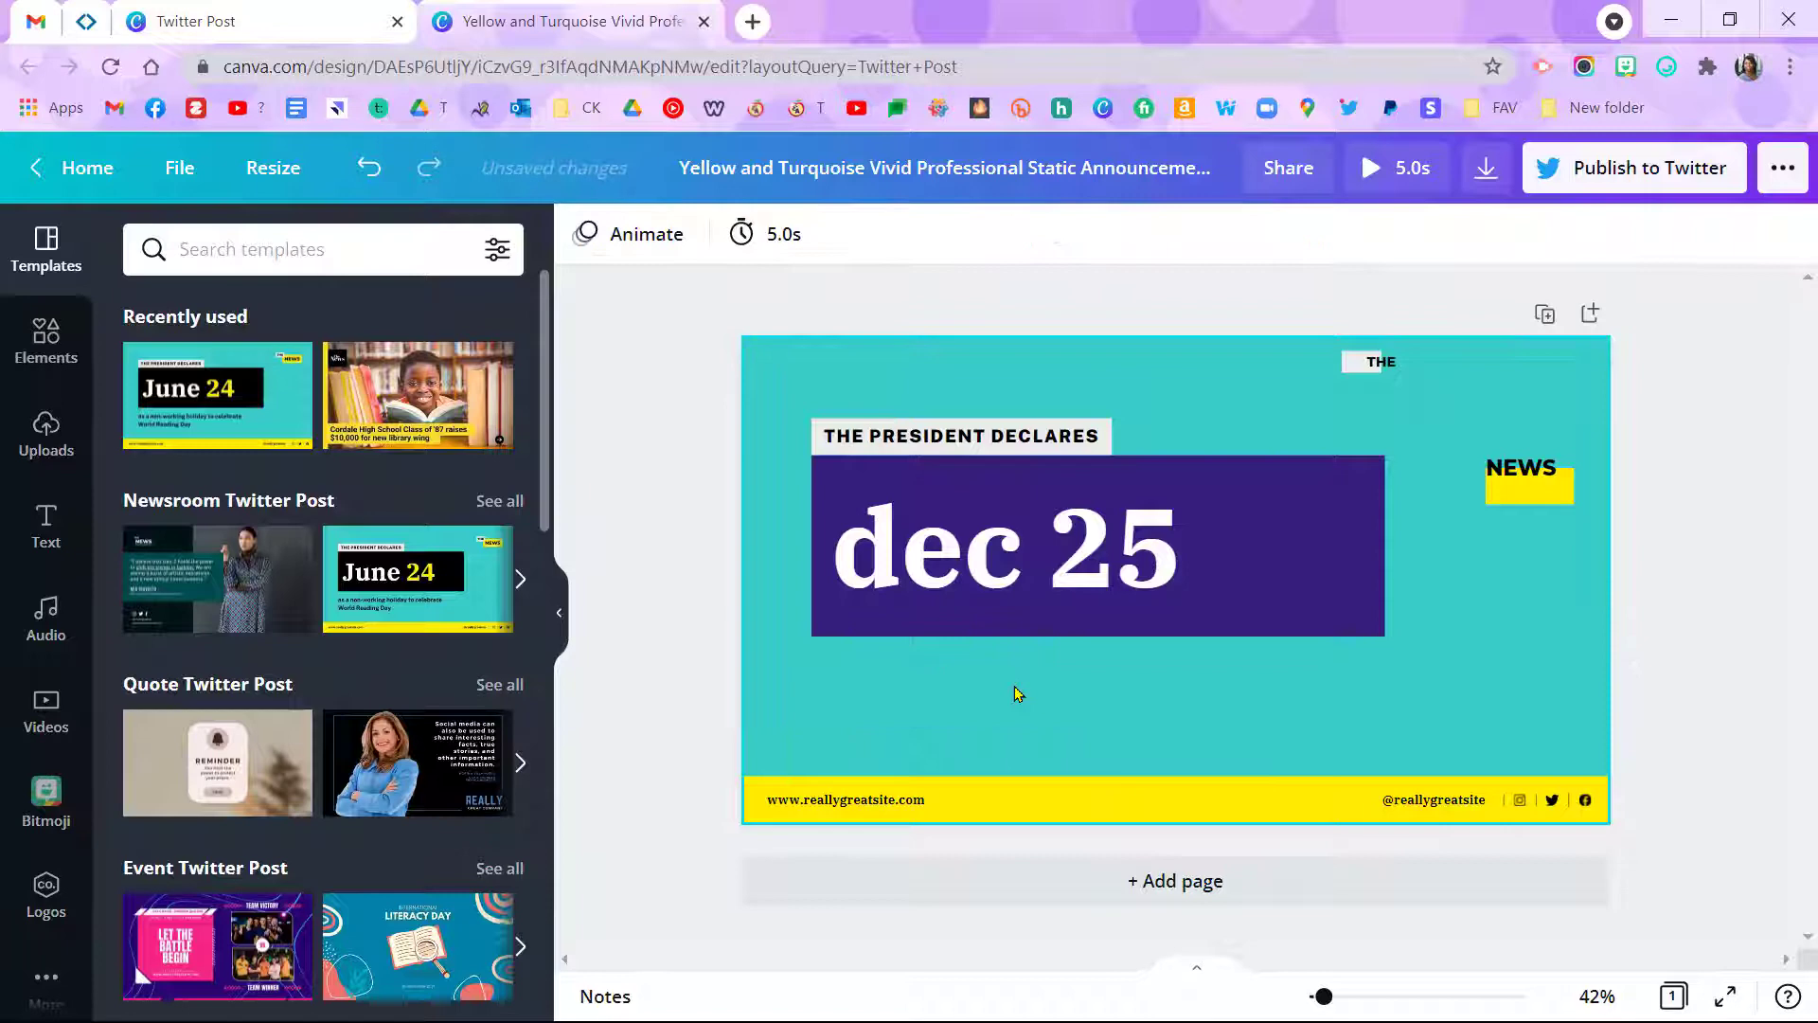
# Set THE PRESIDENT DECLARES letter spacing to about 426 so it wraps onto two lines.
pyautogui.click(968, 436)
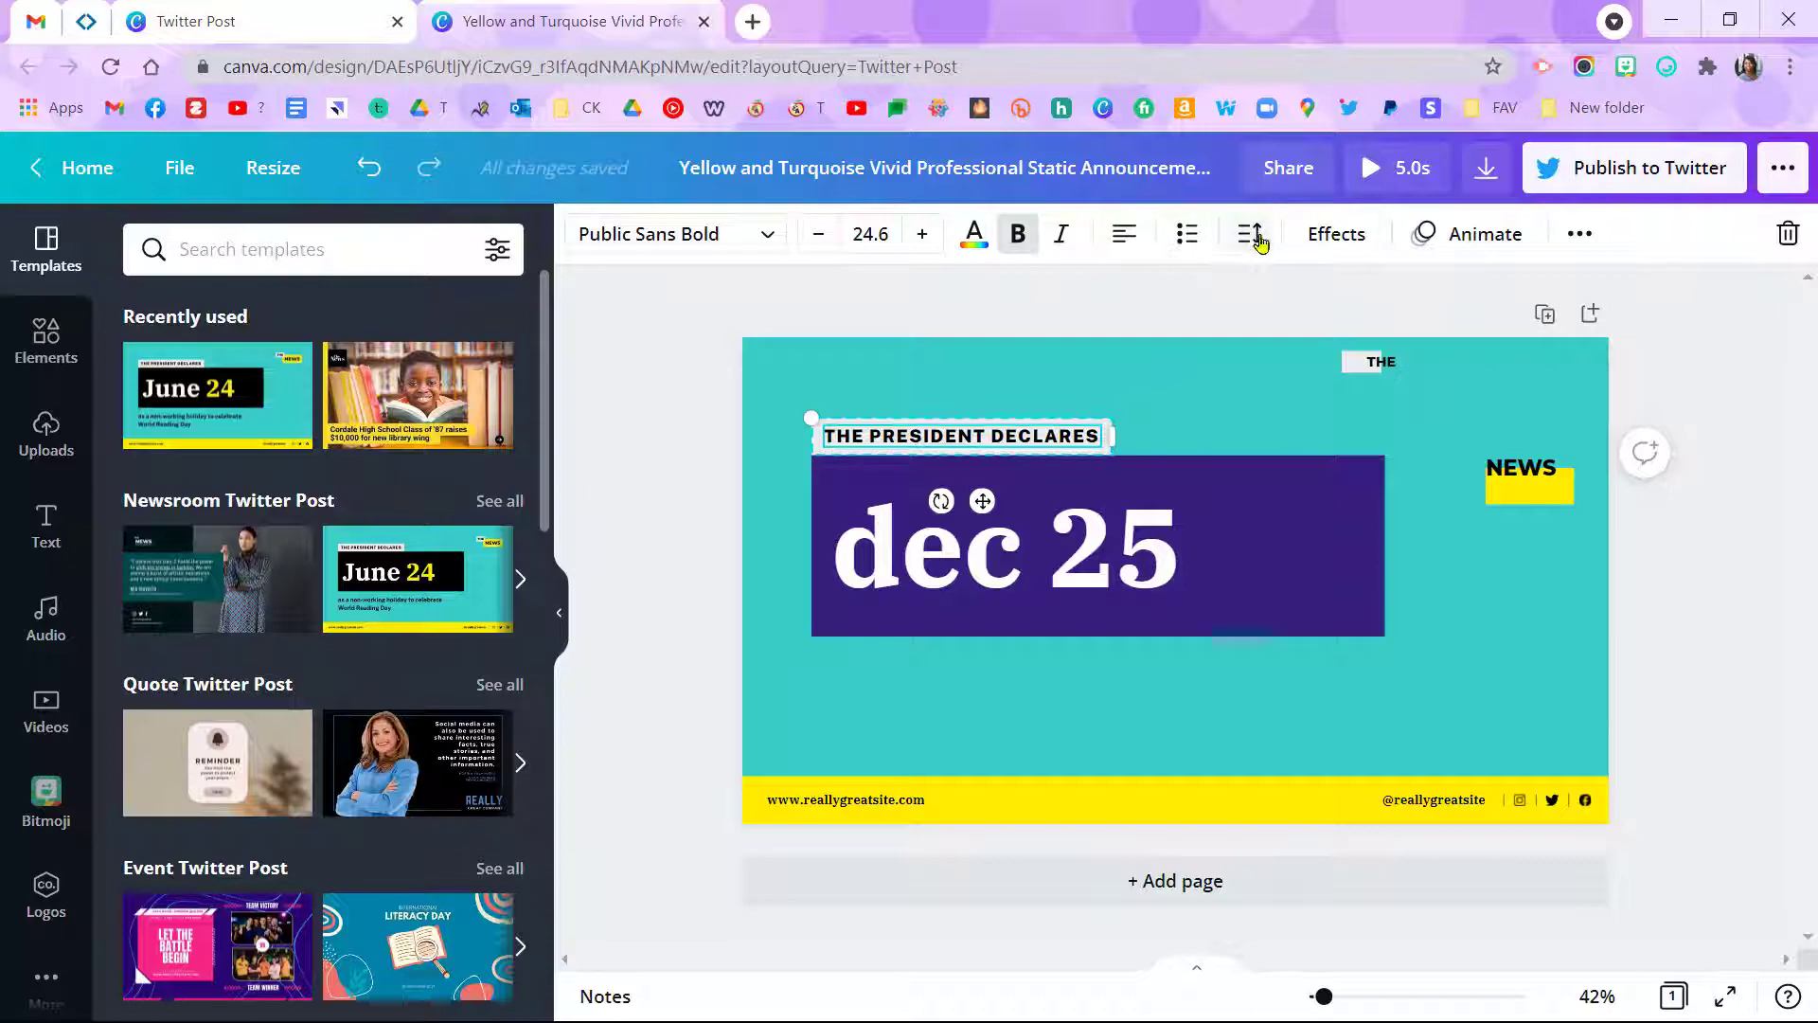
pyautogui.click(1252, 236)
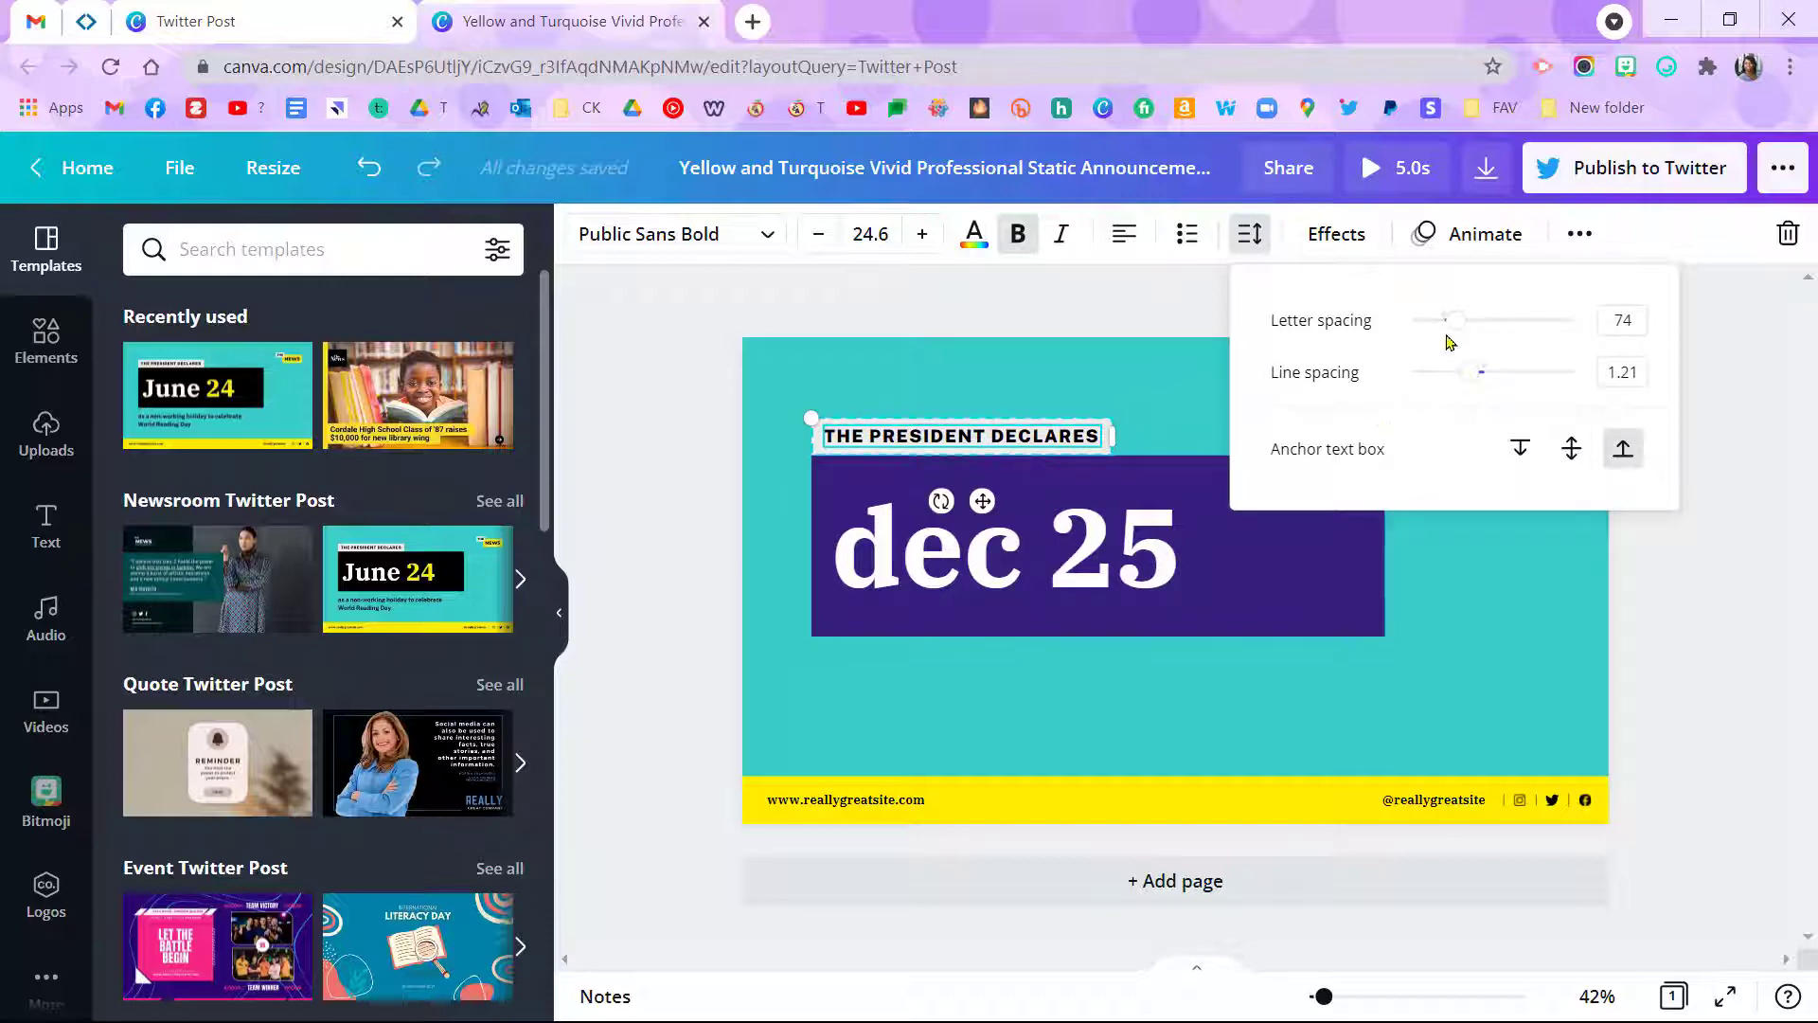
pyautogui.moveTo(1451, 320); pyautogui.dragTo(1514, 325)
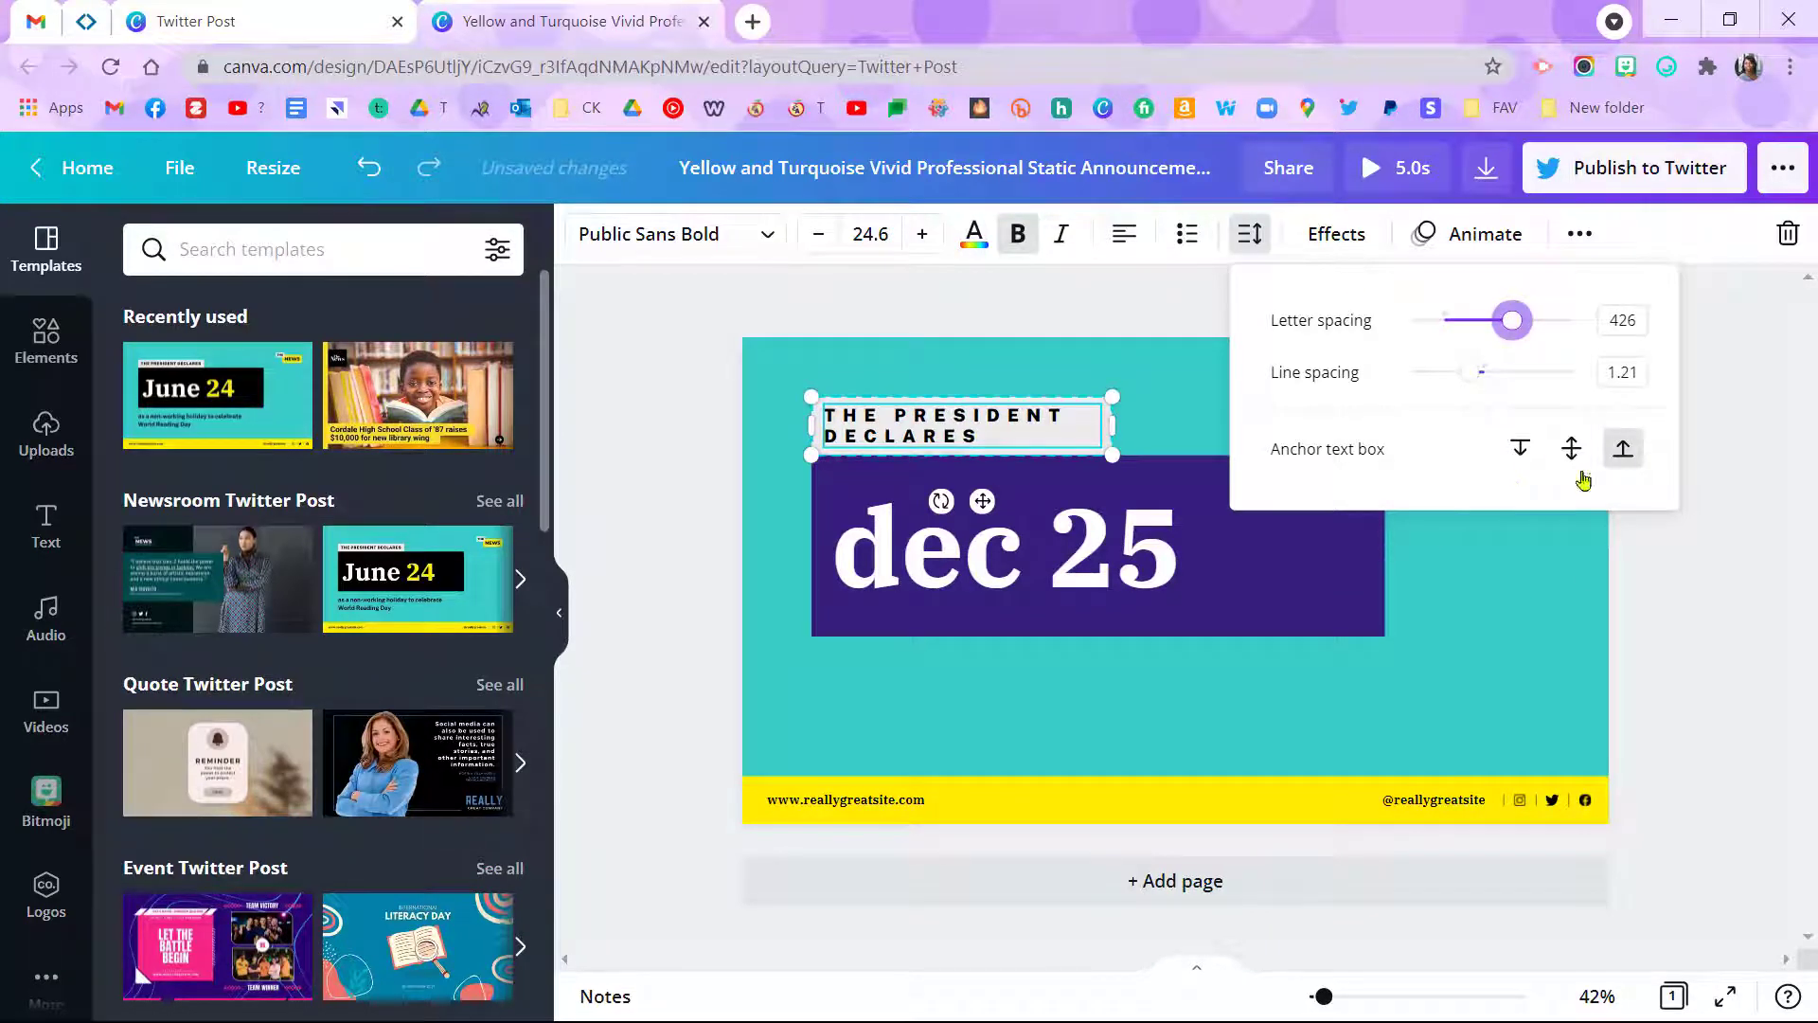
pyautogui.click(1535, 627)
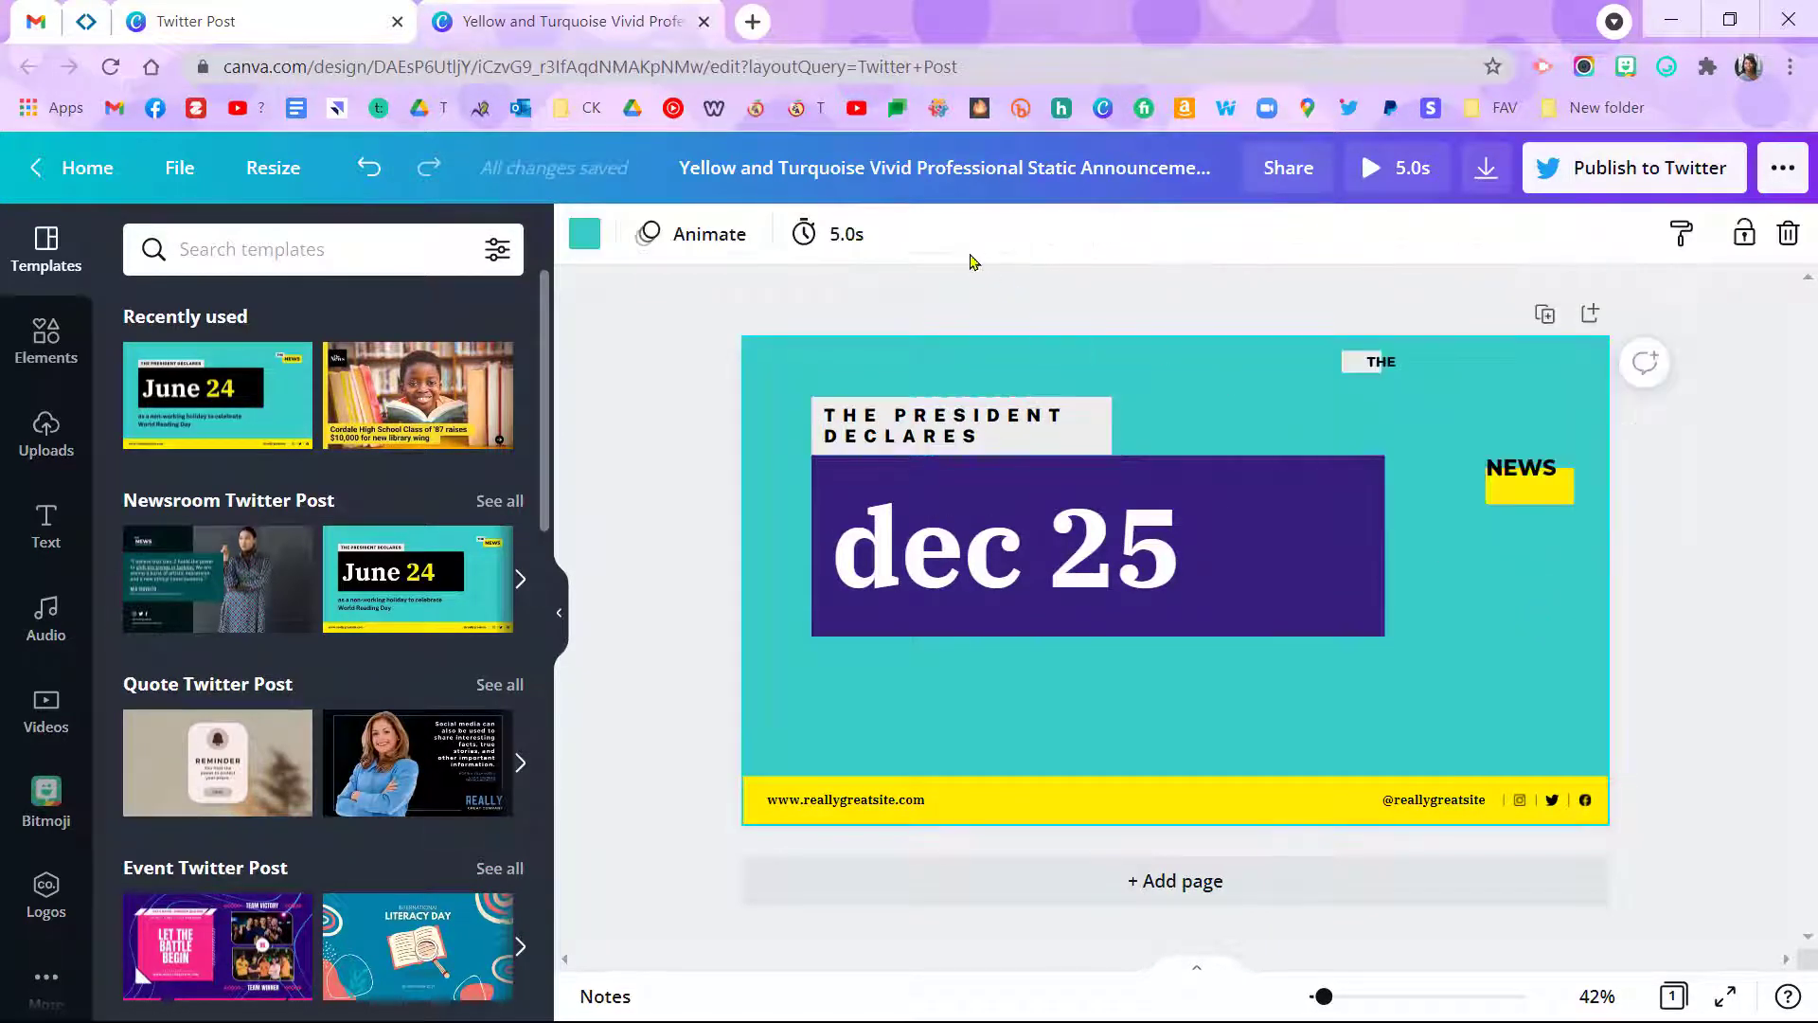
# Reposition the dec 25 box, shifting it right and then back to the left.
pyautogui.click(932, 563)
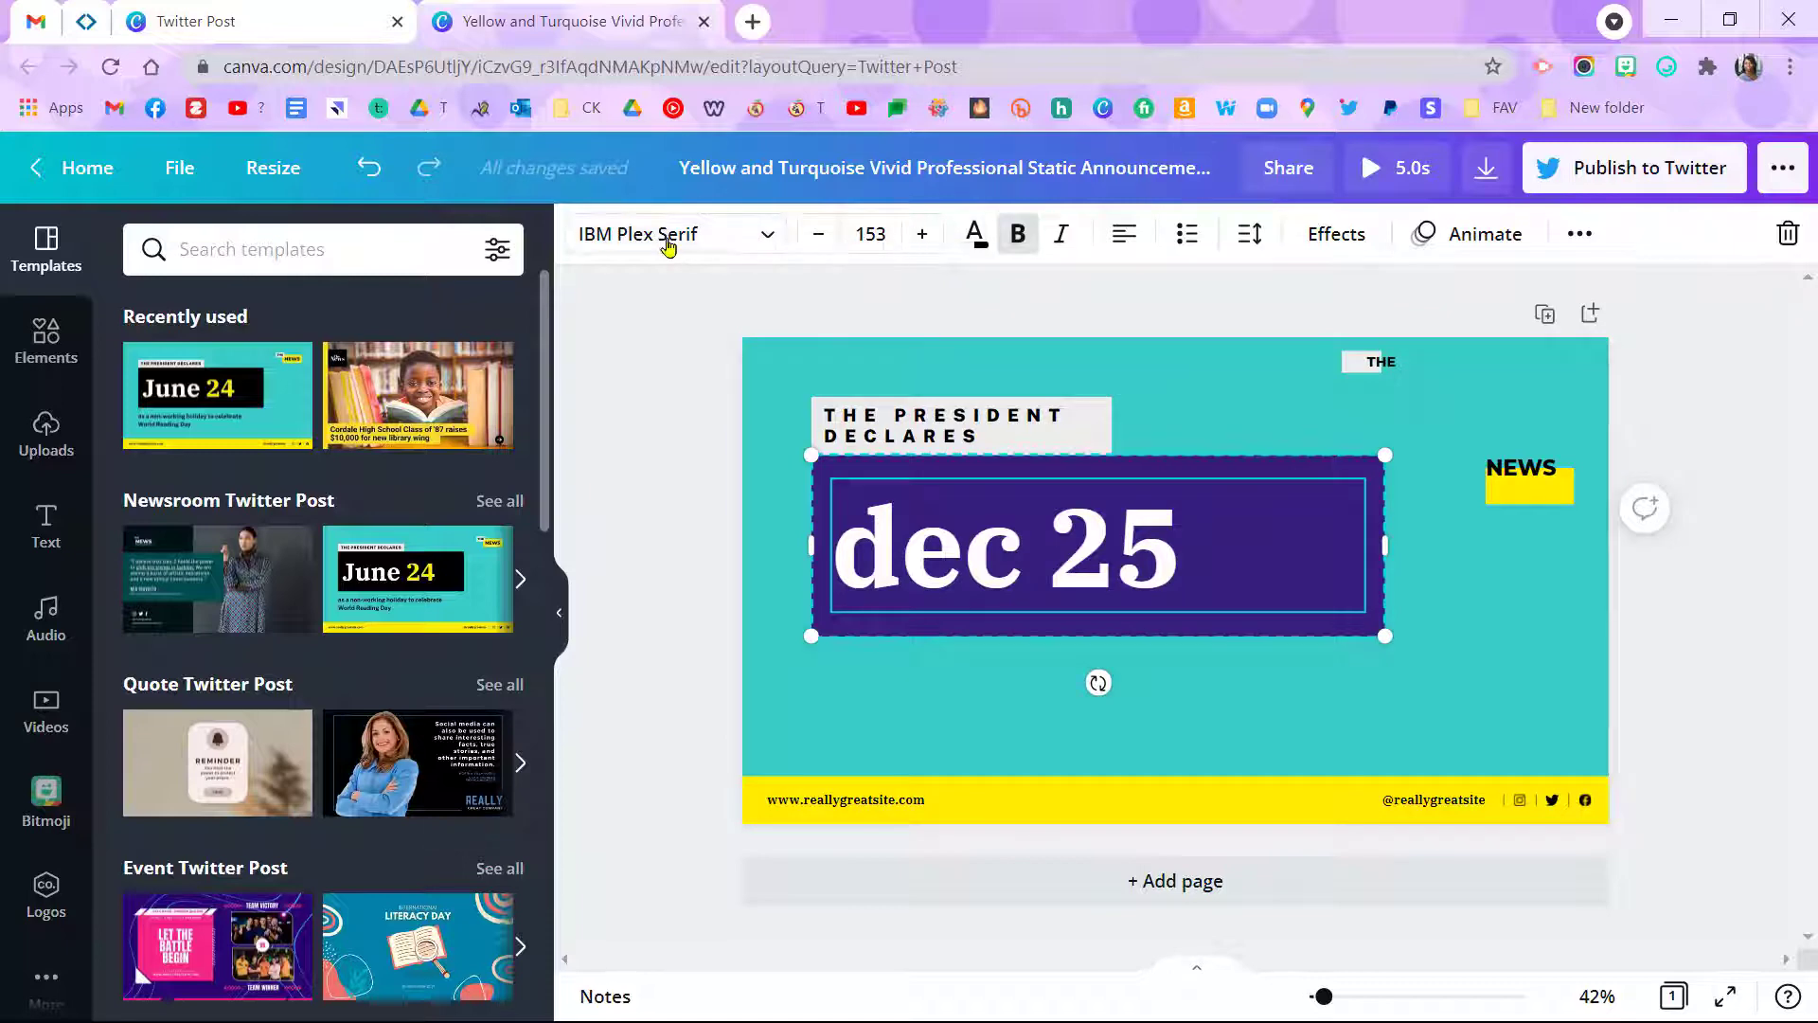
pyautogui.click(710, 235)
pyautogui.press('Escape')
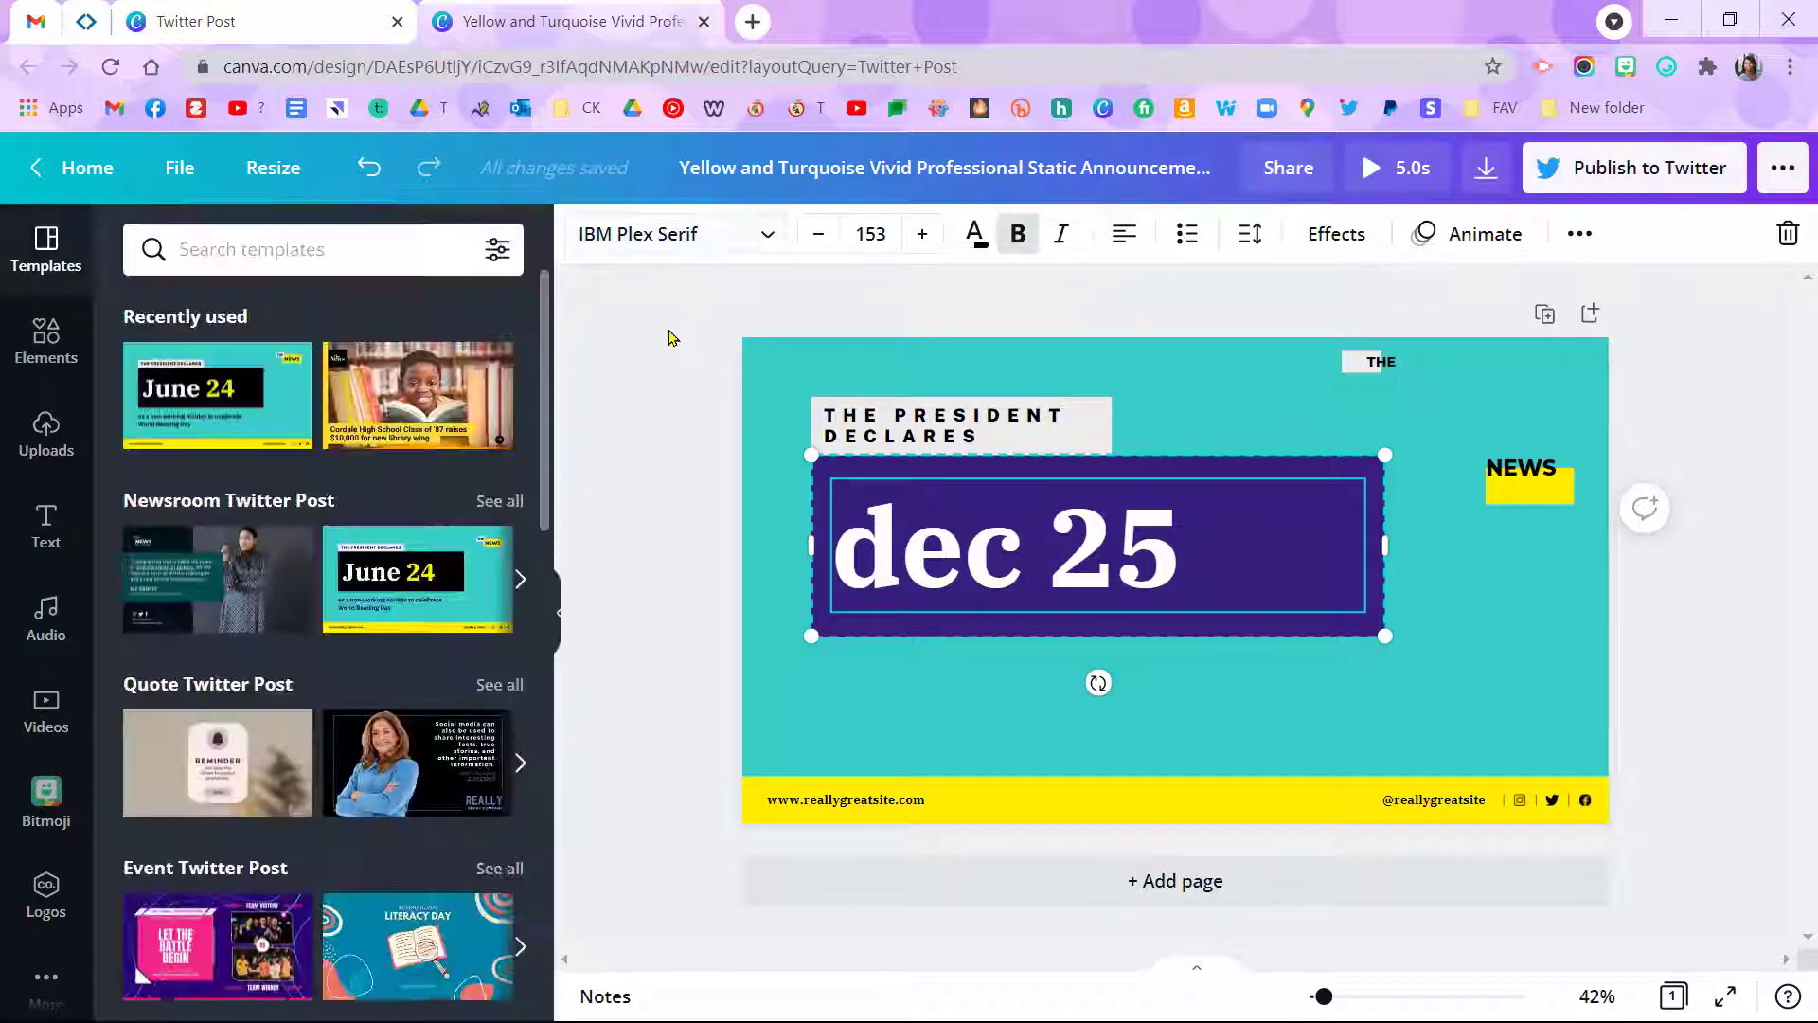
pyautogui.click(1029, 439)
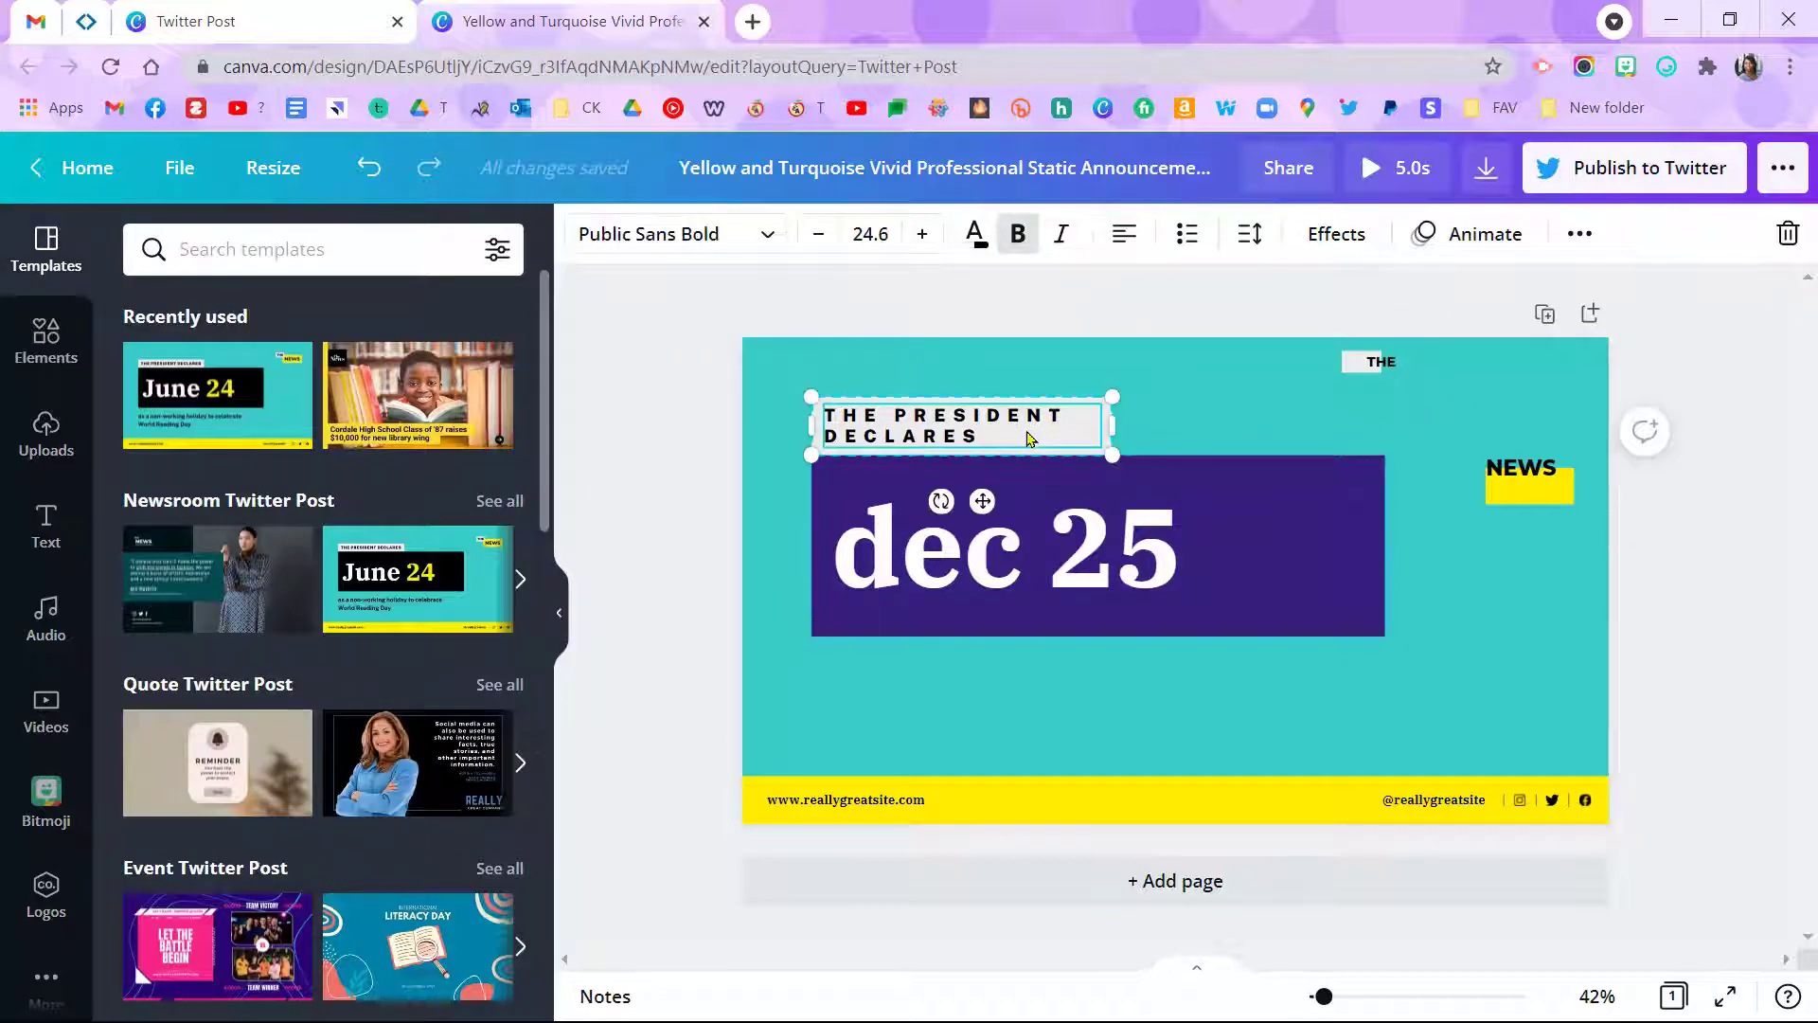
pyautogui.click(1218, 544)
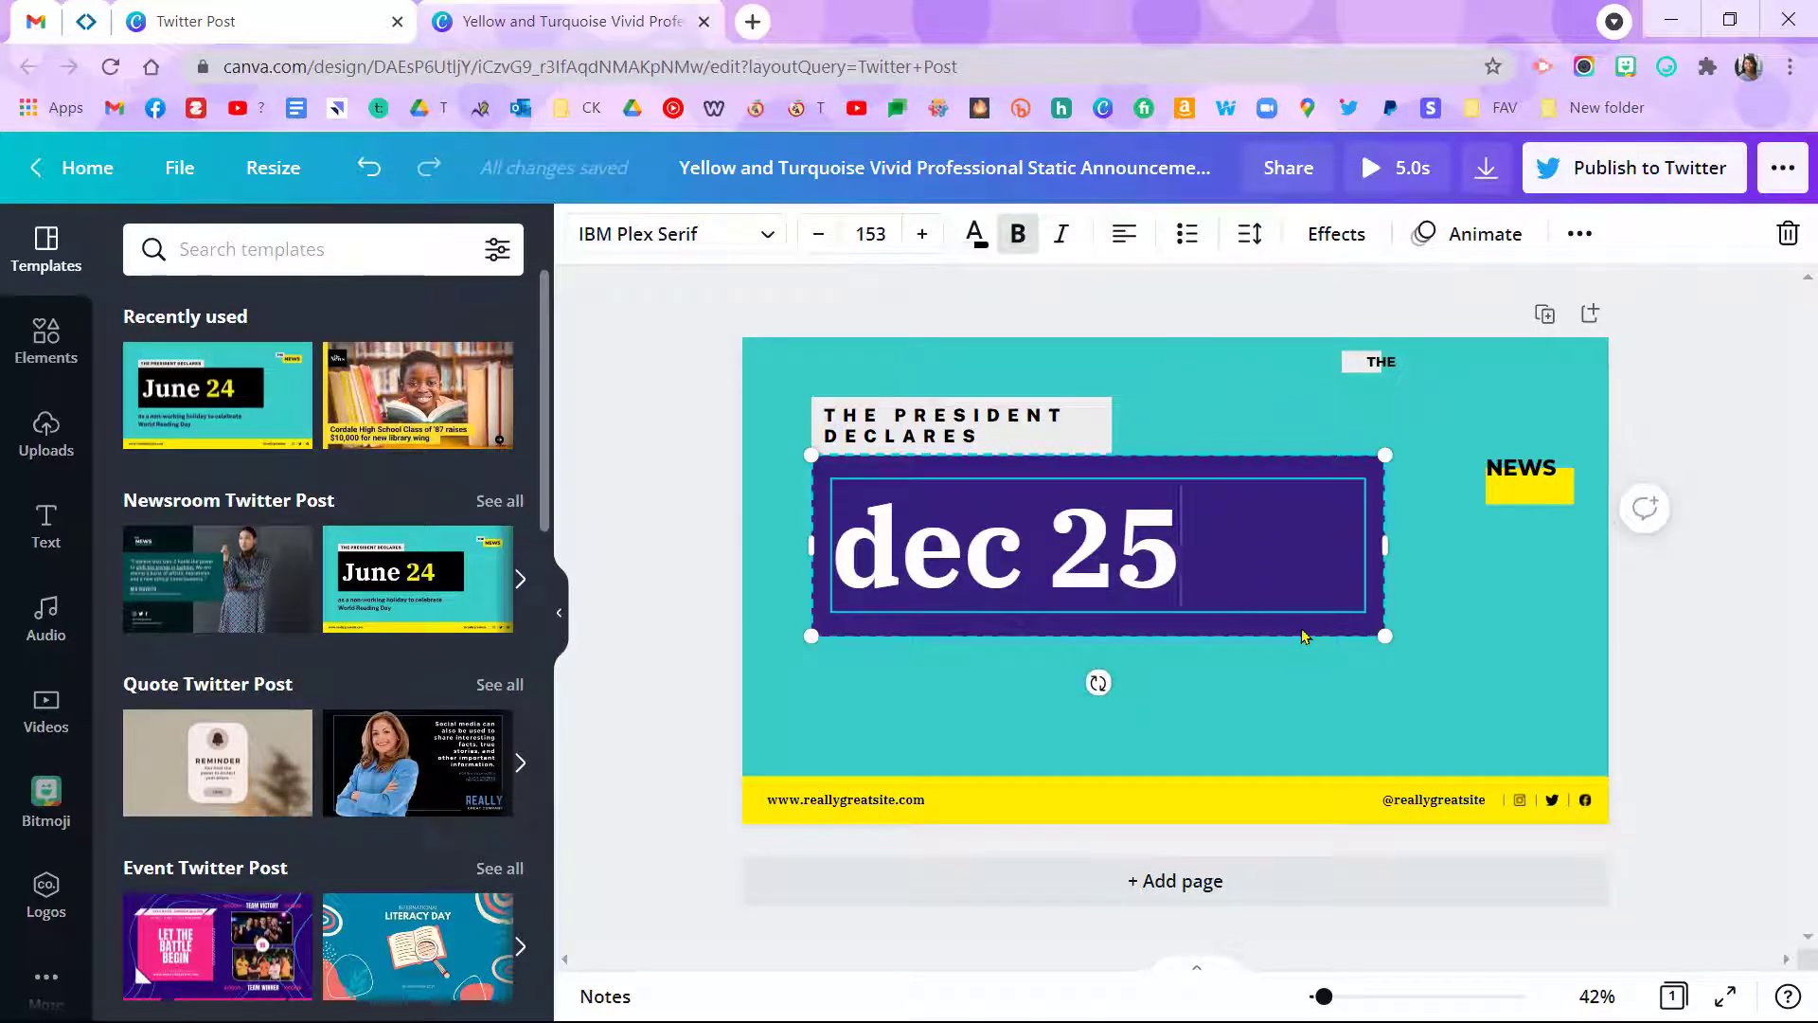
pyautogui.click(1302, 667)
pyautogui.moveTo(990, 530); pyautogui.dragTo(1109, 580)
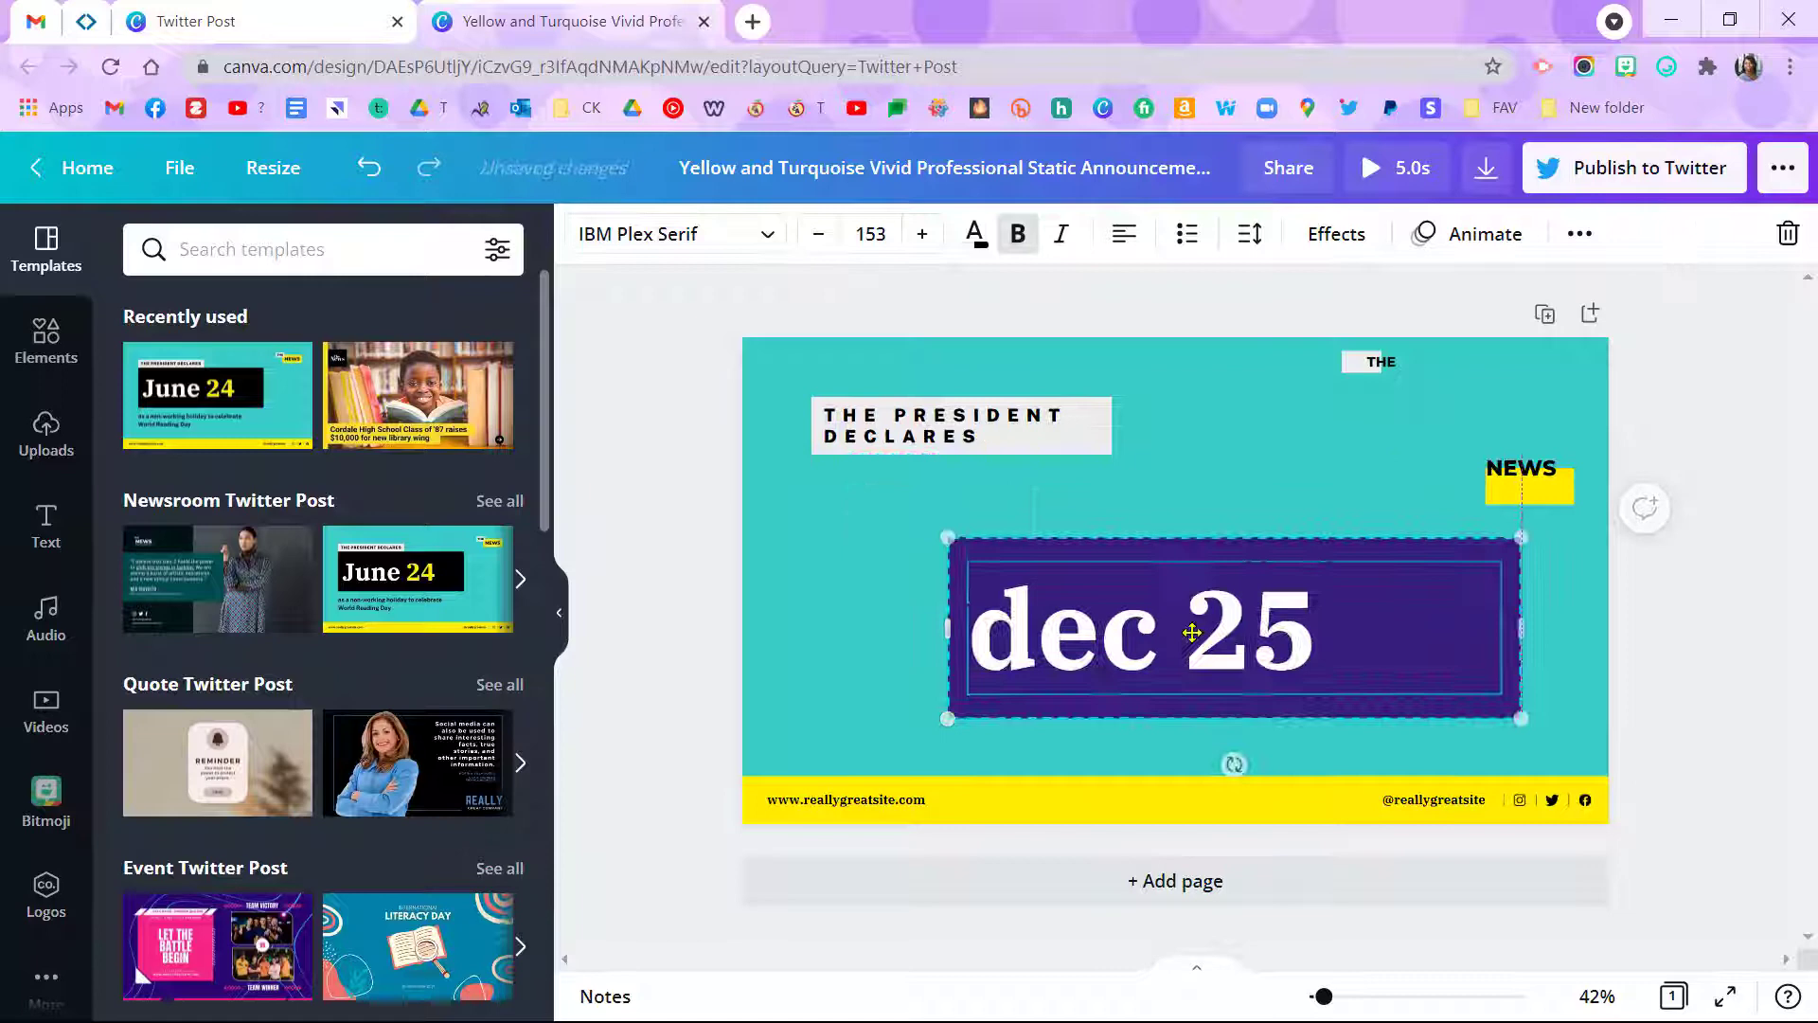
pyautogui.moveTo(1016, 546); pyautogui.dragTo(910, 546)
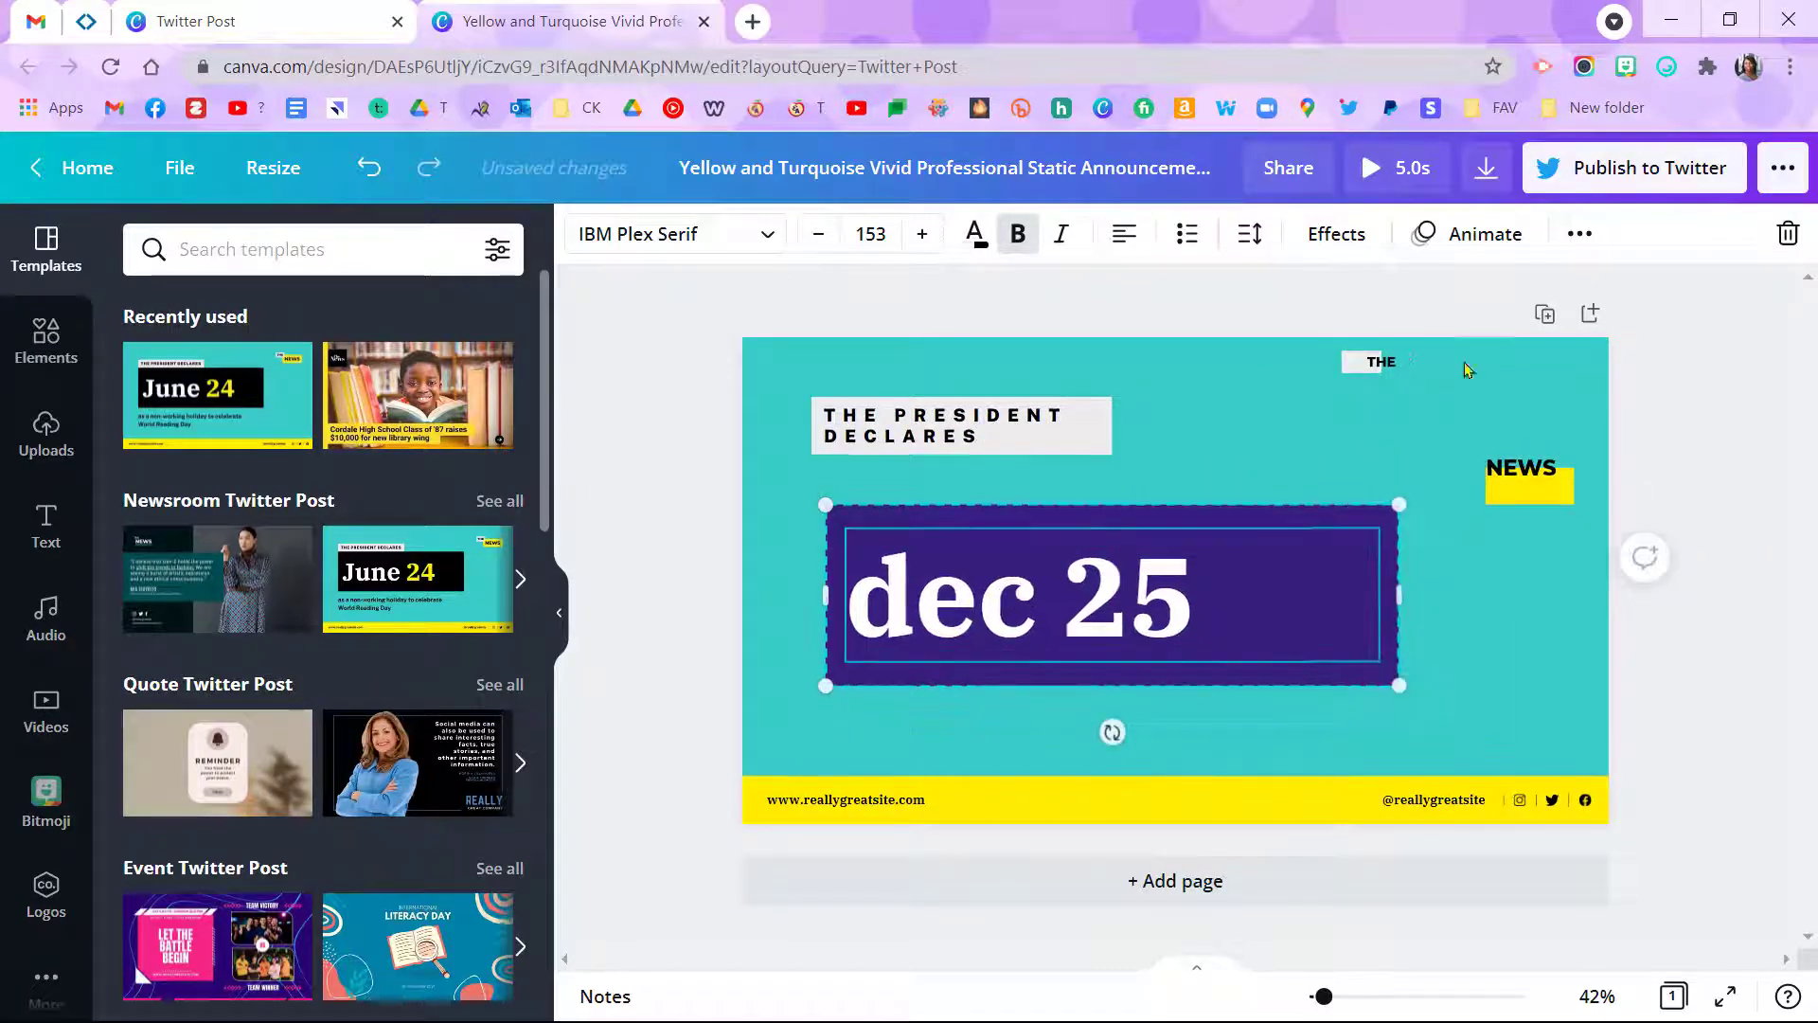
# Ungroup dec 25, moving the text up top and the purple rectangle lower down.
pyautogui.click(1578, 237)
pyautogui.click(1163, 296)
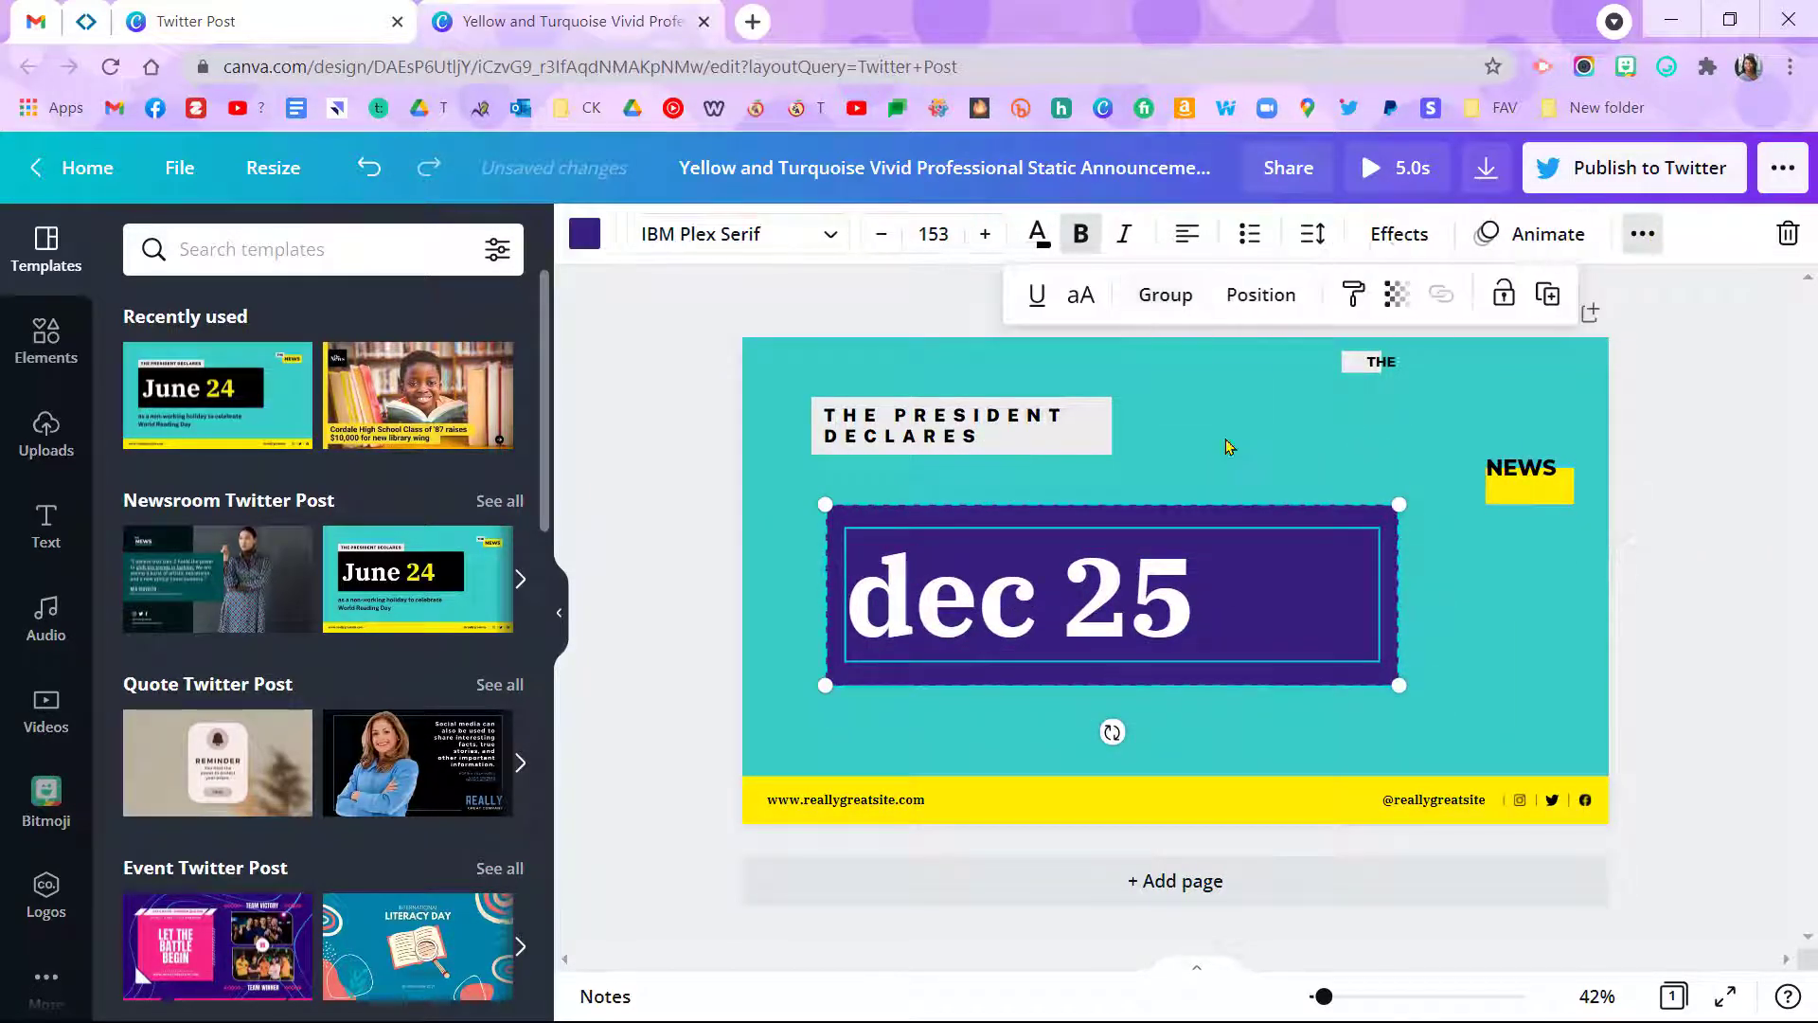
pyautogui.click(1529, 643)
pyautogui.click(1079, 574)
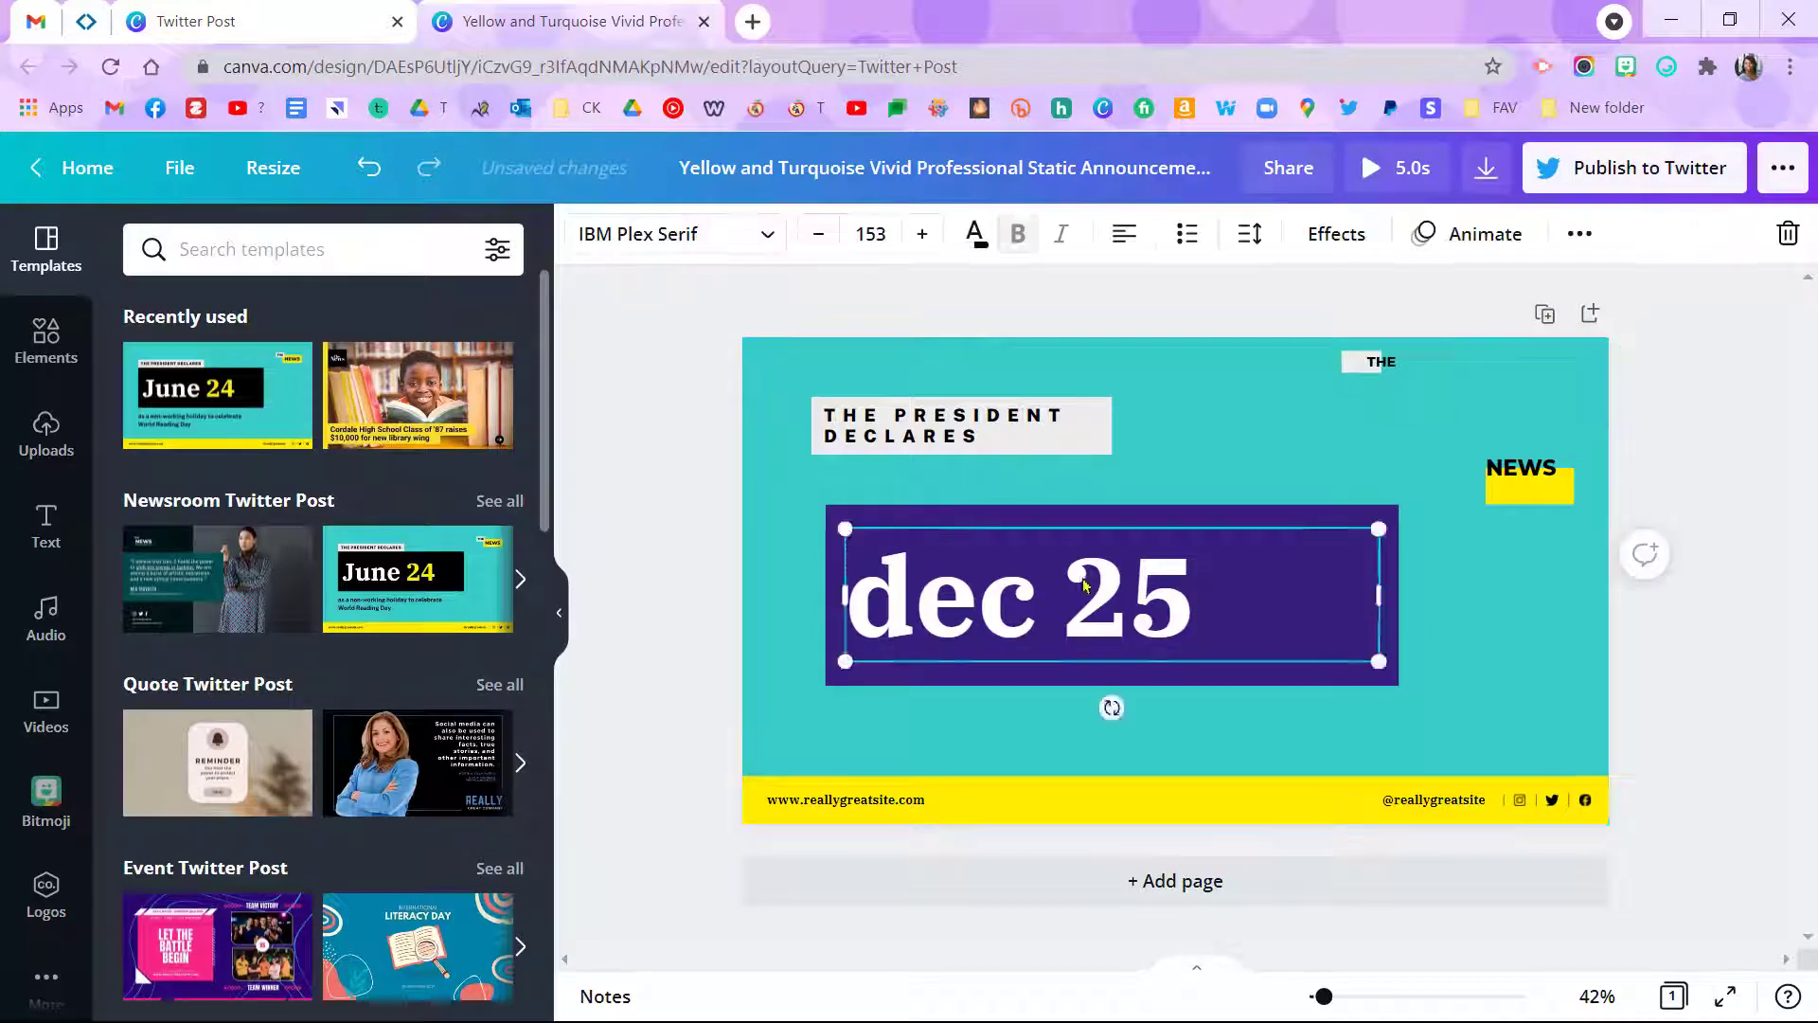
pyautogui.moveTo(1079, 574); pyautogui.dragTo(1275, 397)
pyautogui.click(1178, 609)
pyautogui.moveTo(1177, 609); pyautogui.dragTo(1236, 643)
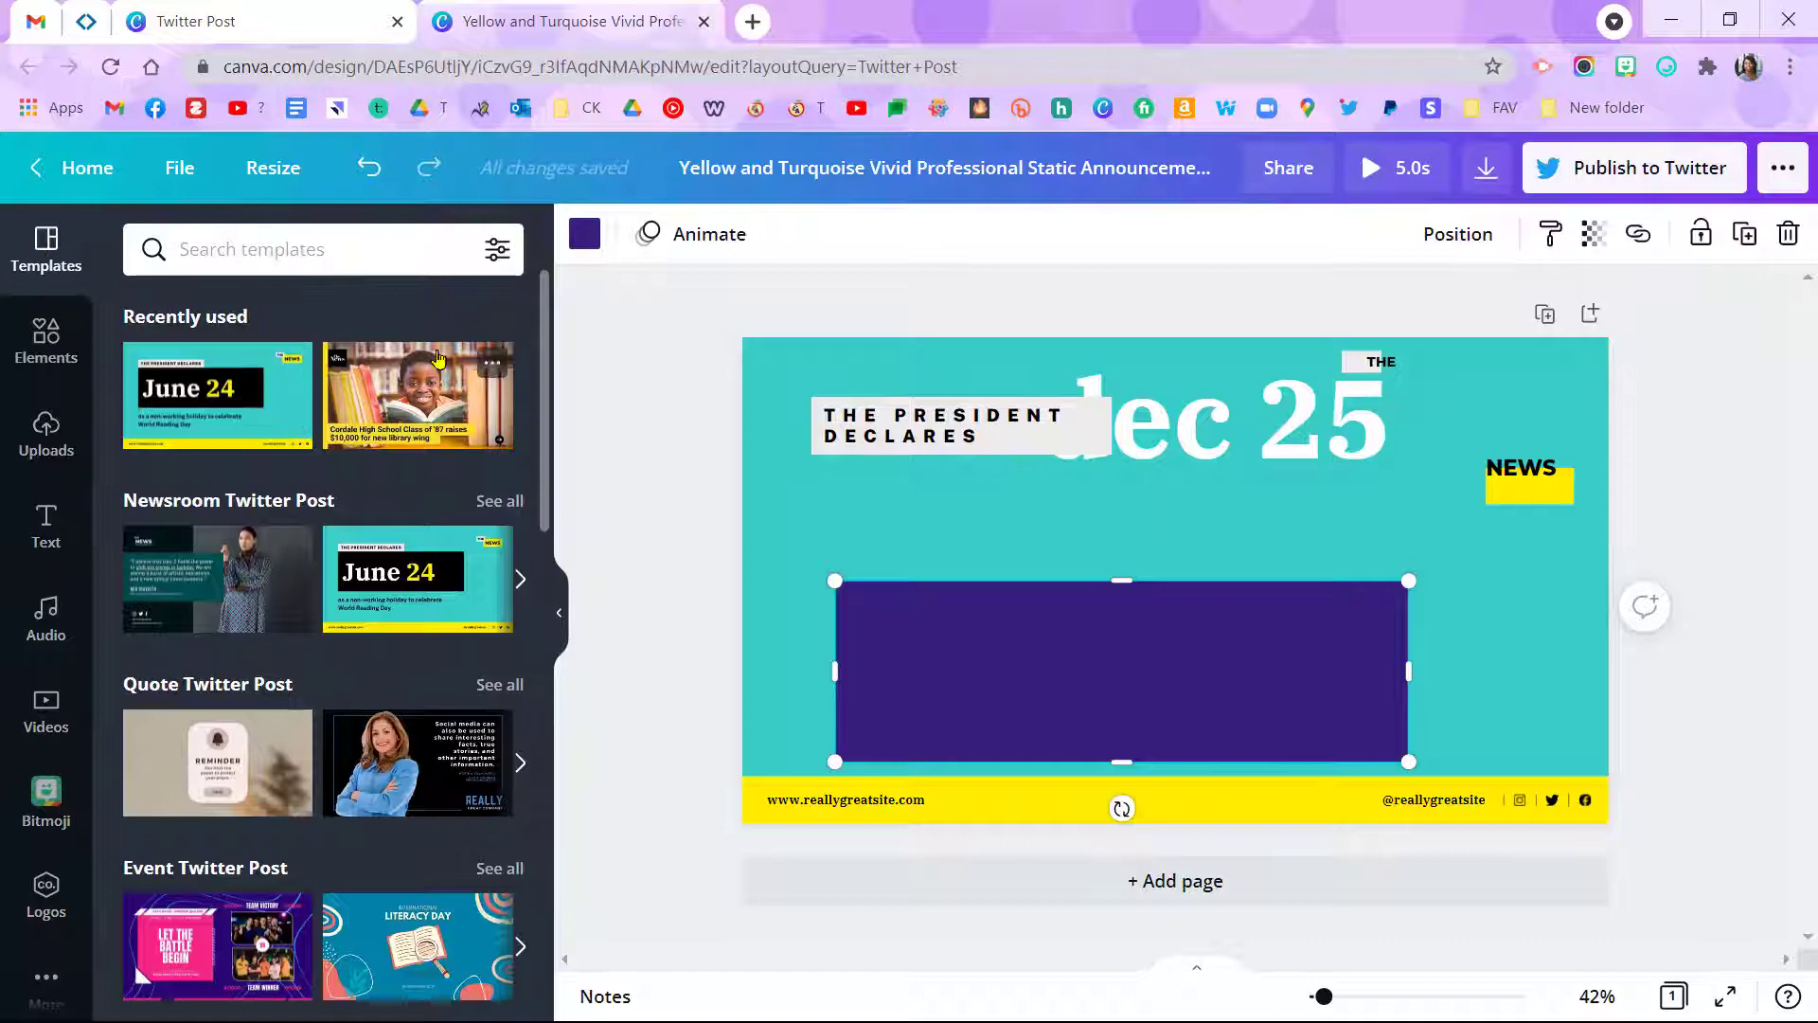
# Replace the current page with the unedited Newsroom June 24 template.
pyautogui.click(430, 554)
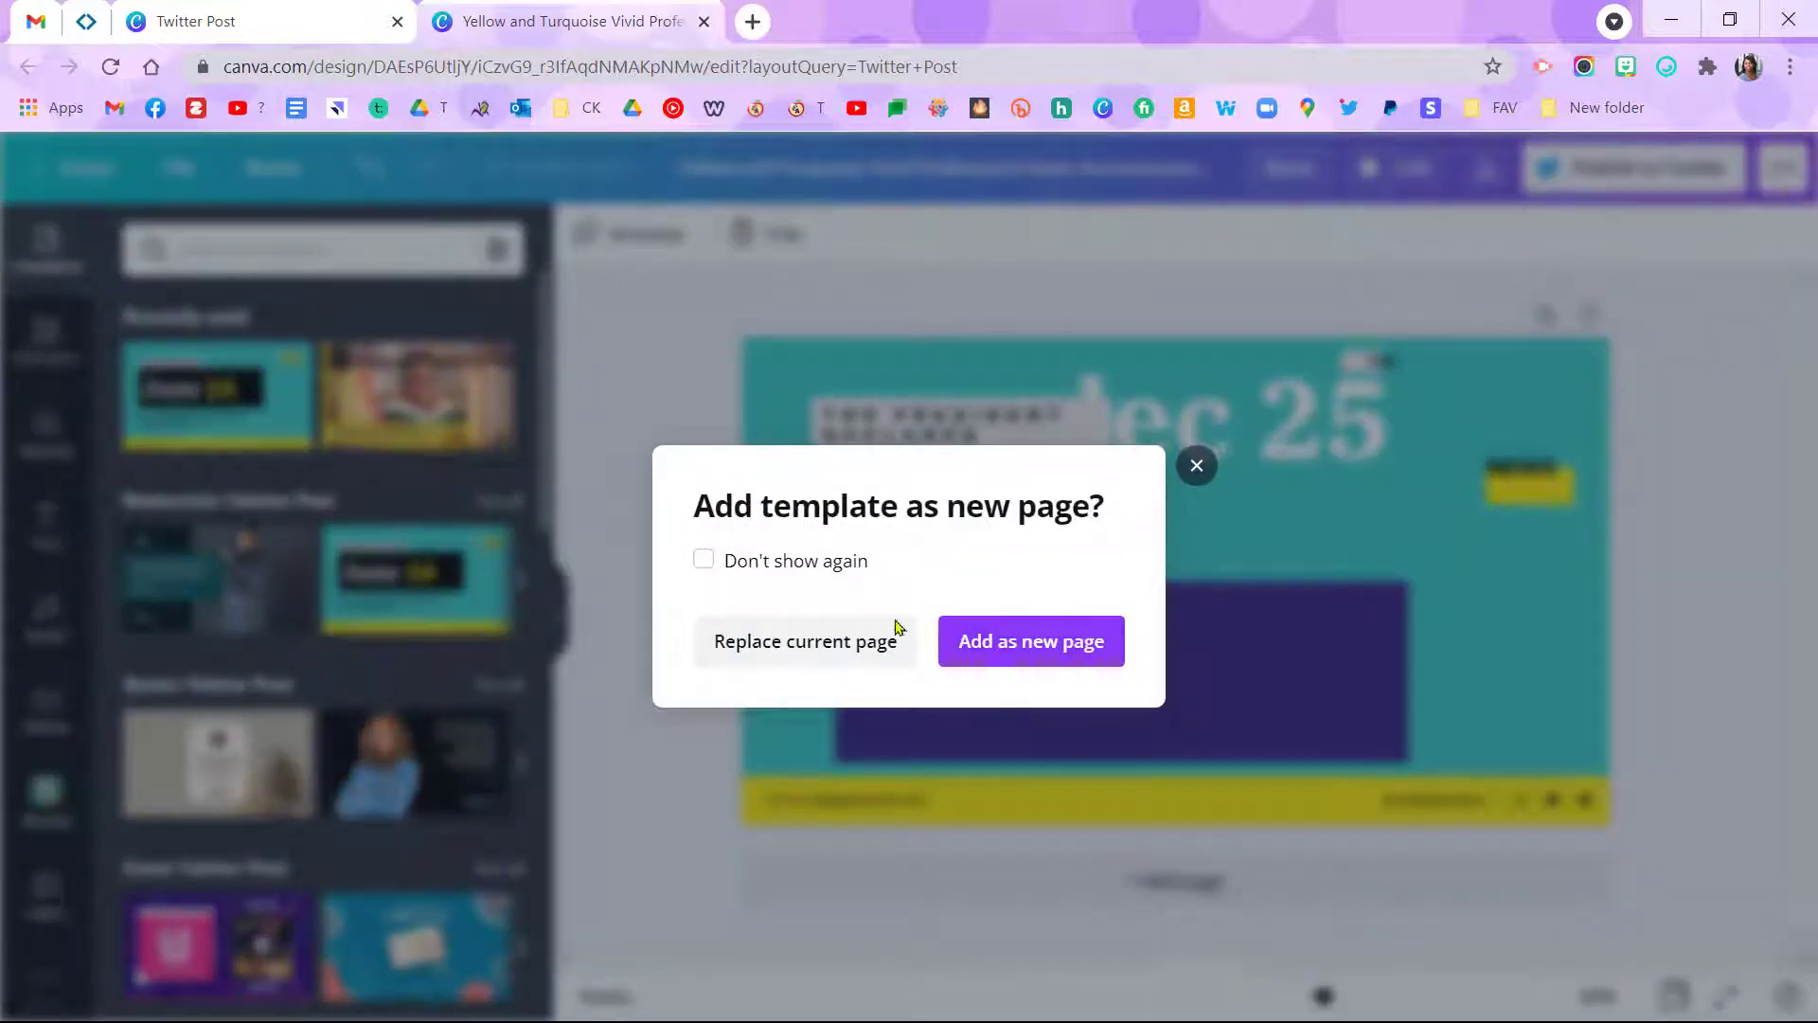
pyautogui.click(833, 650)
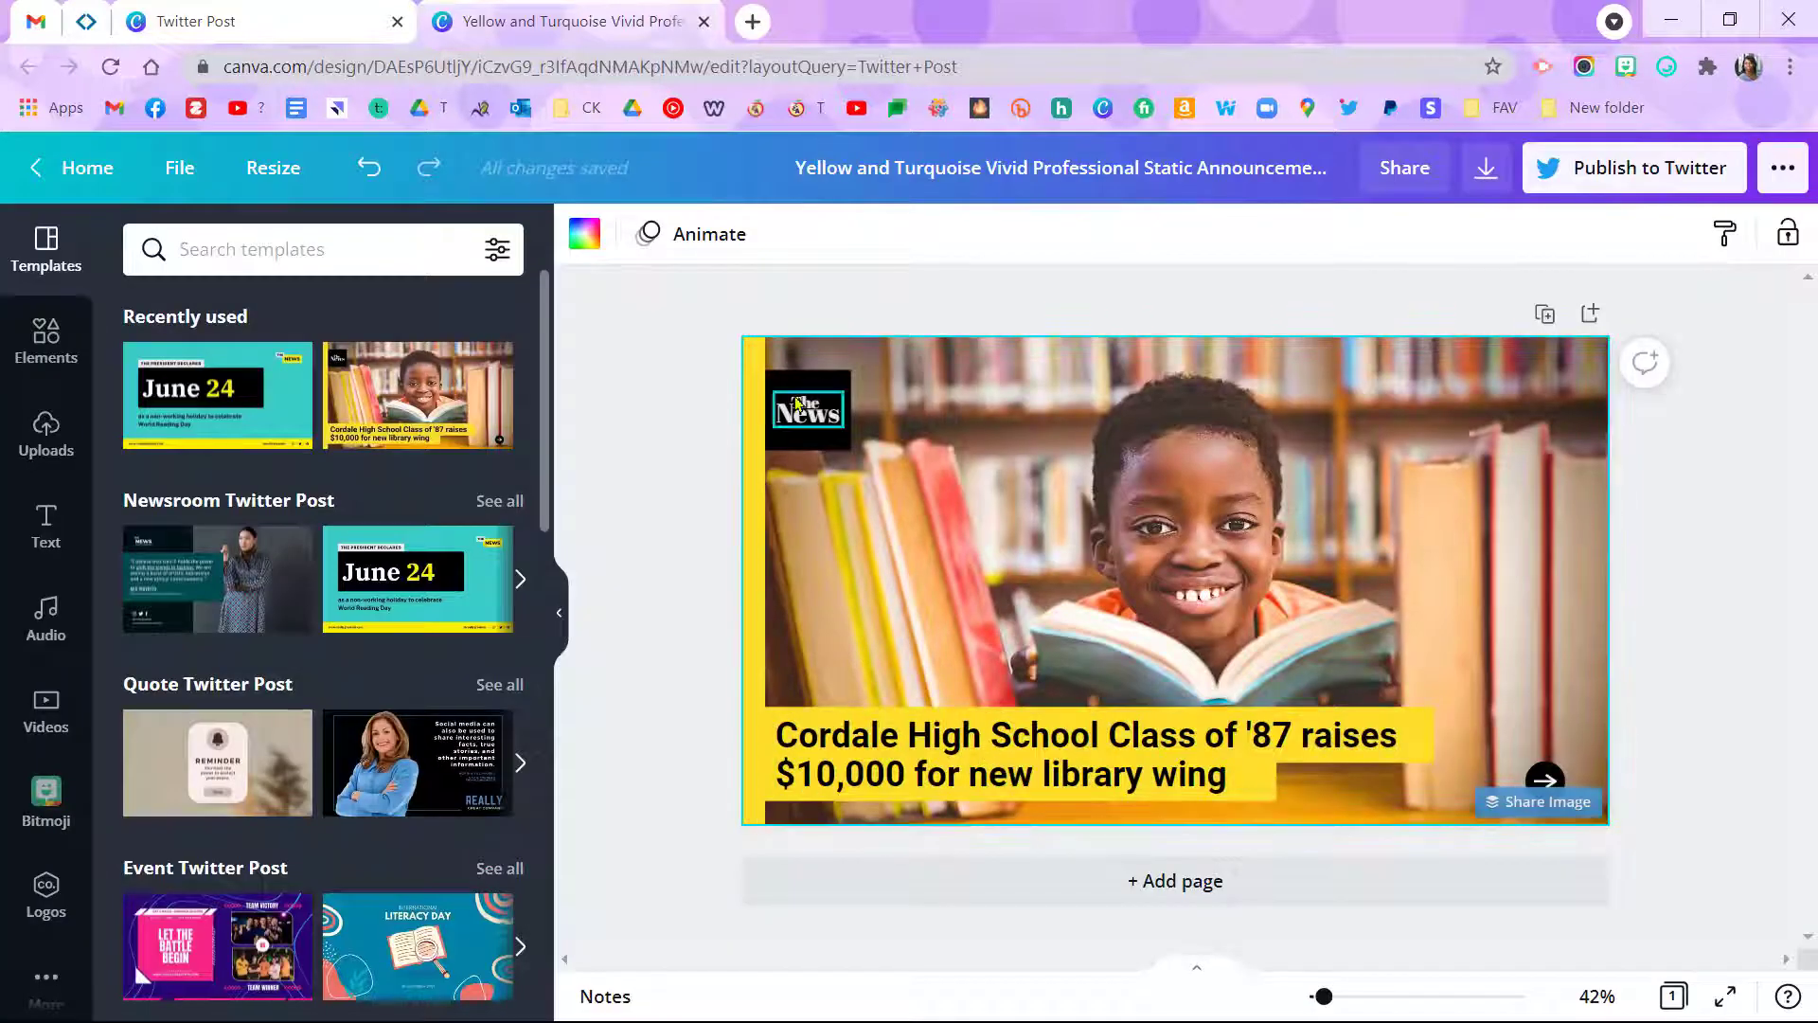
pyautogui.click(375, 603)
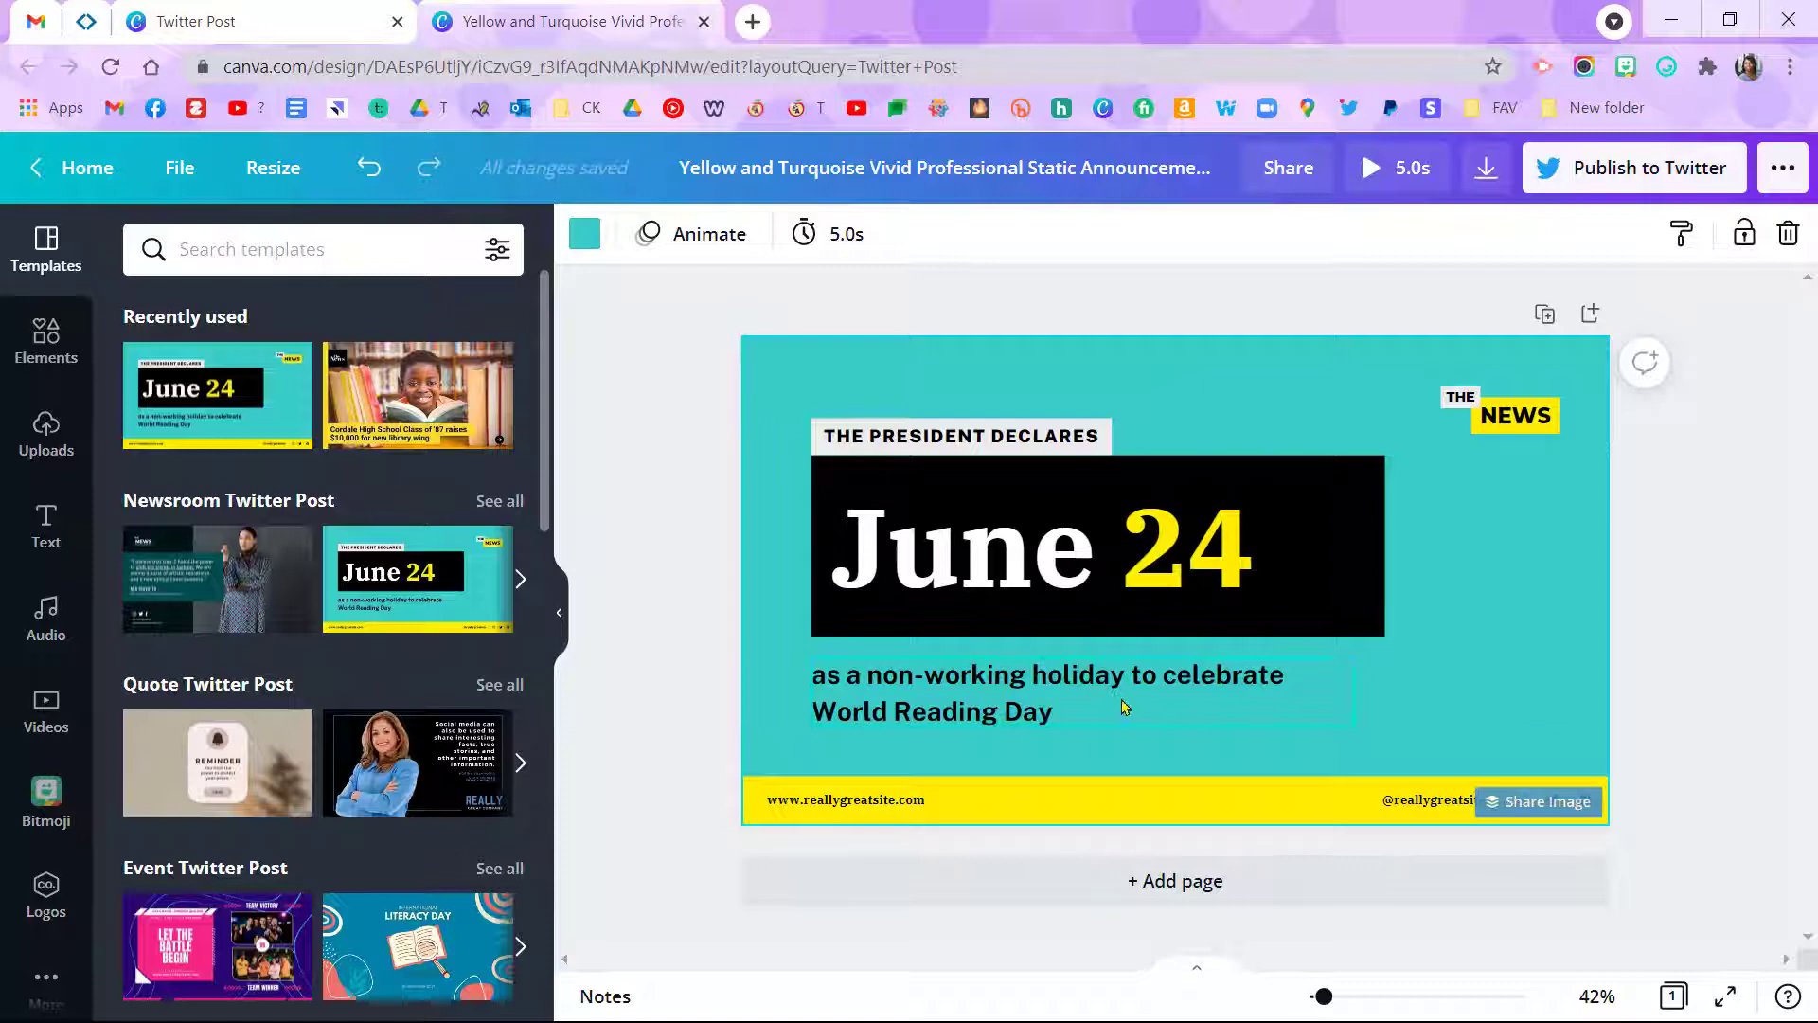
# Add a peach heart from Lines & Shapes and place it over the right end of June 24.
pyautogui.click(45, 339)
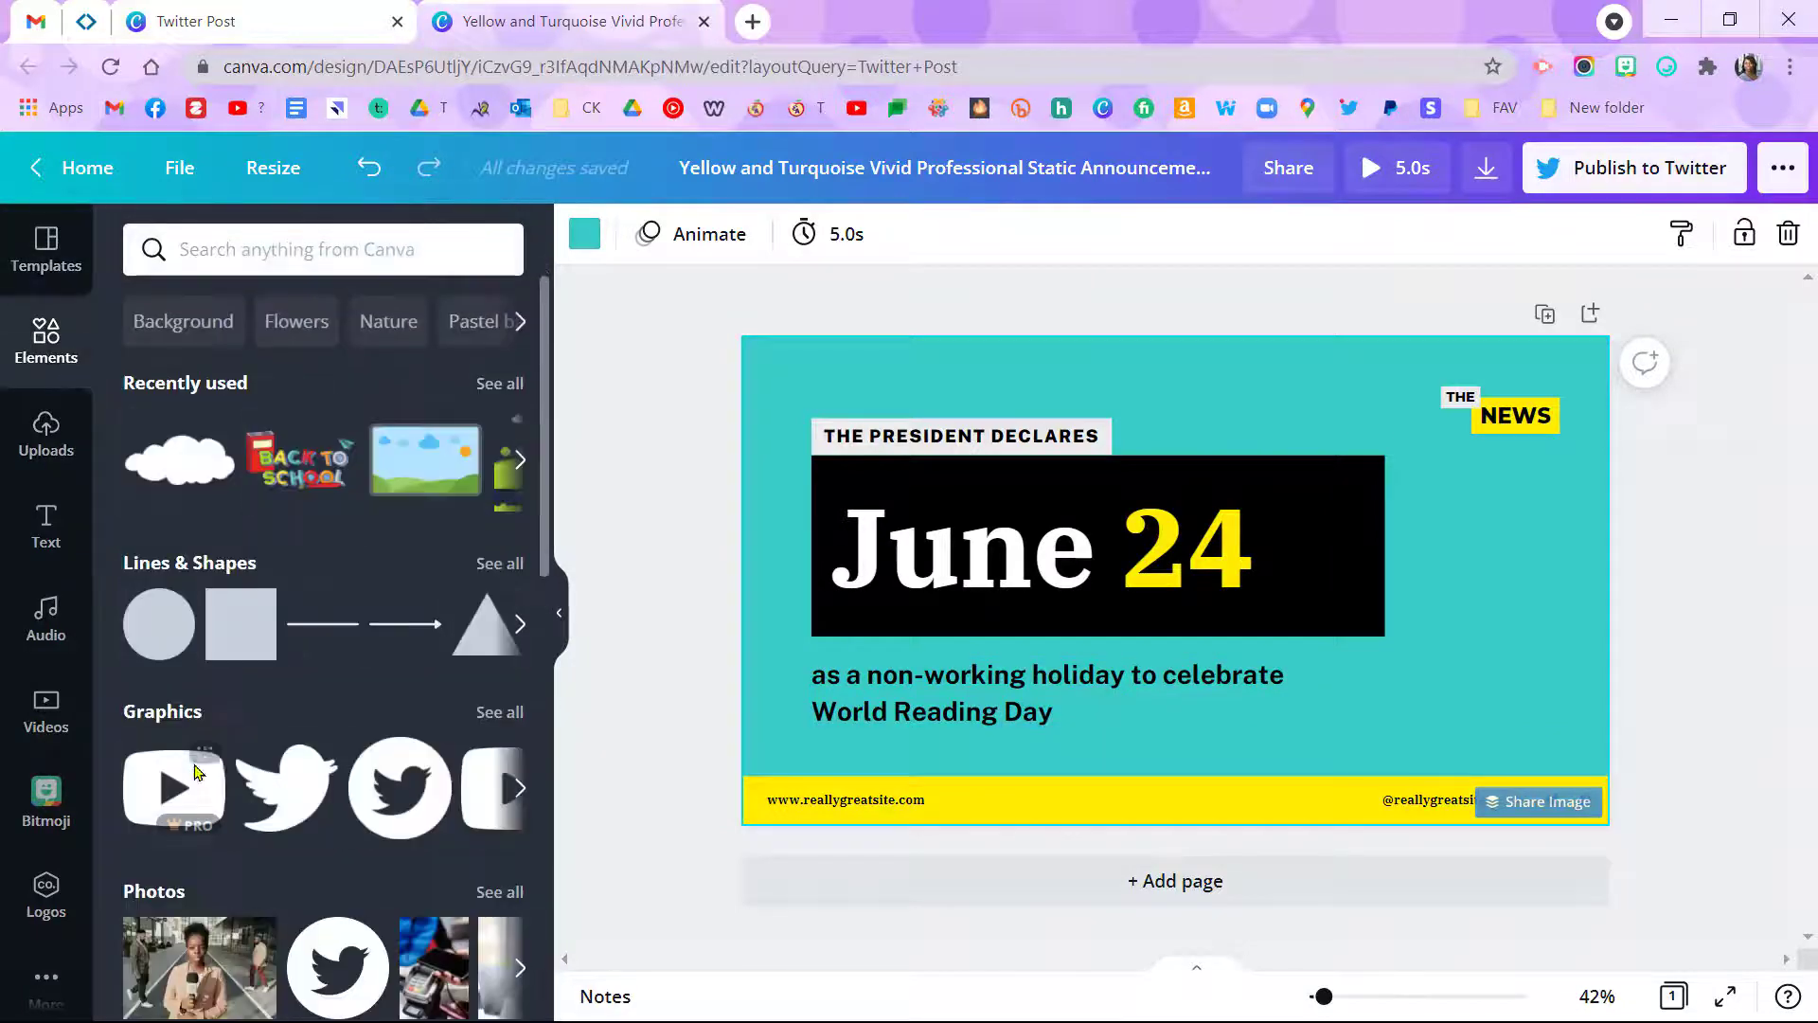
pyautogui.scroll(-6, 365, 644)
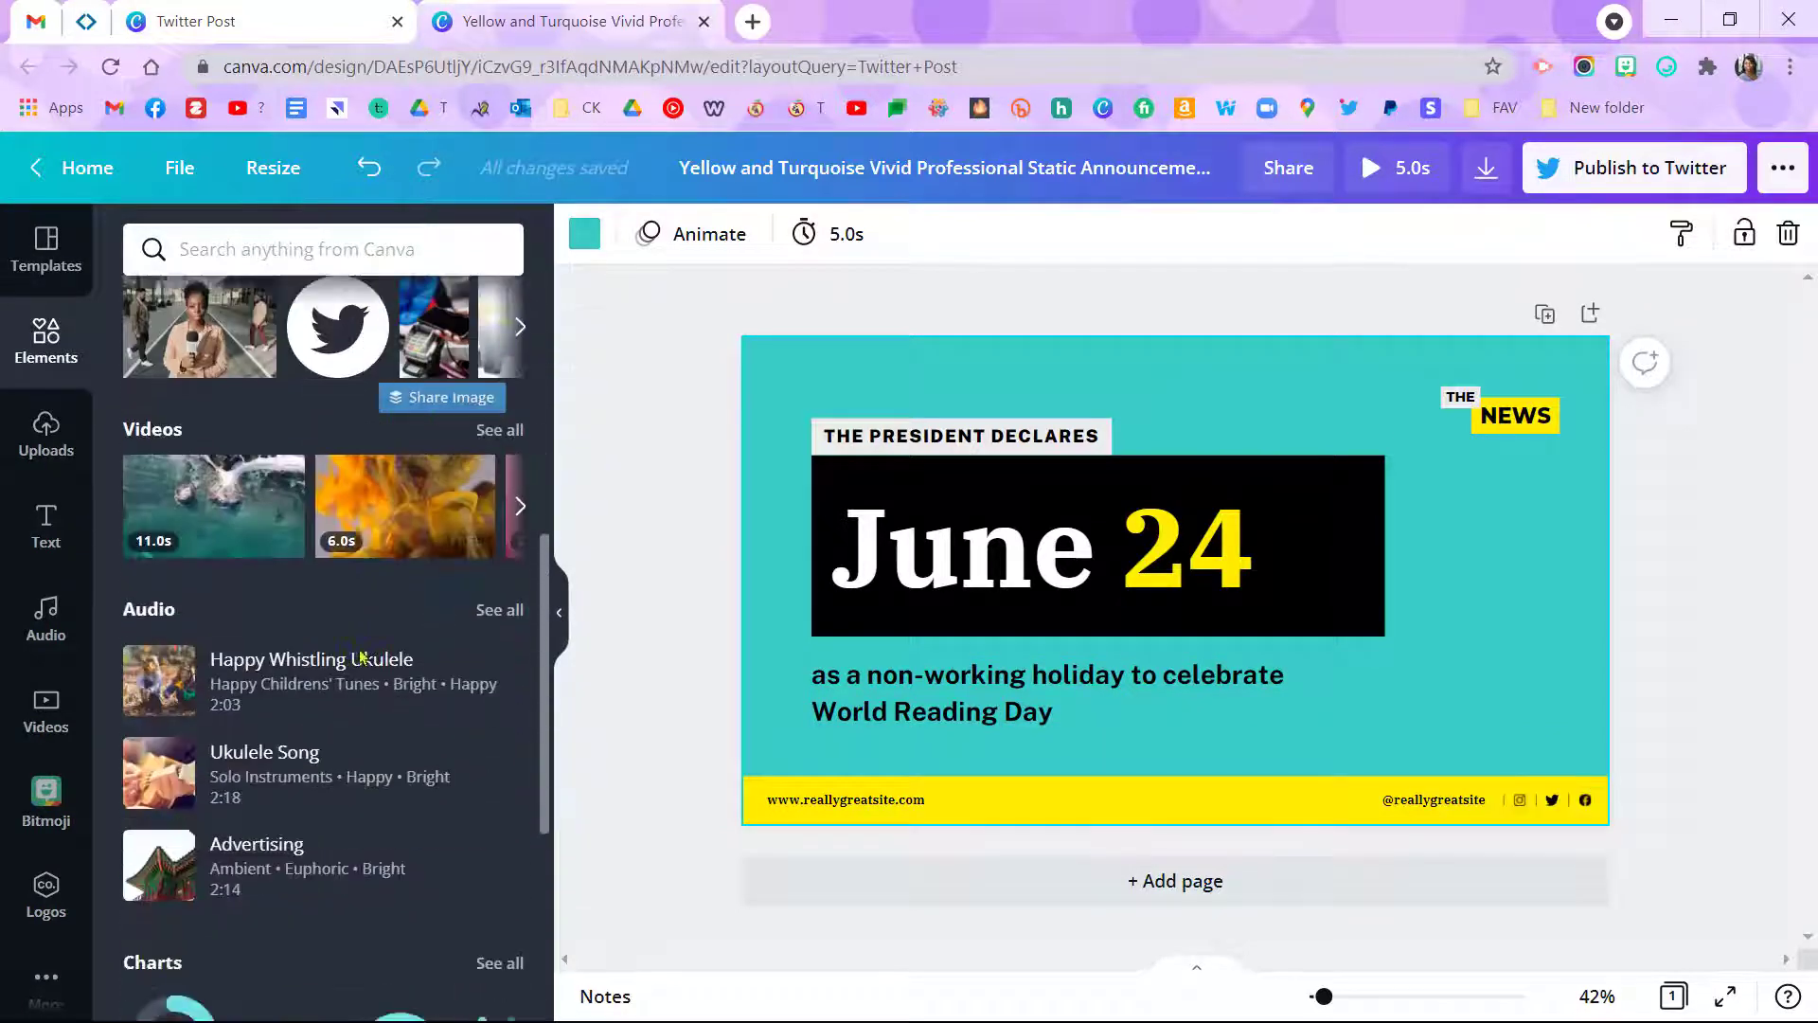
pyautogui.scroll(6, 361, 657)
pyautogui.scroll(1, 426, 663)
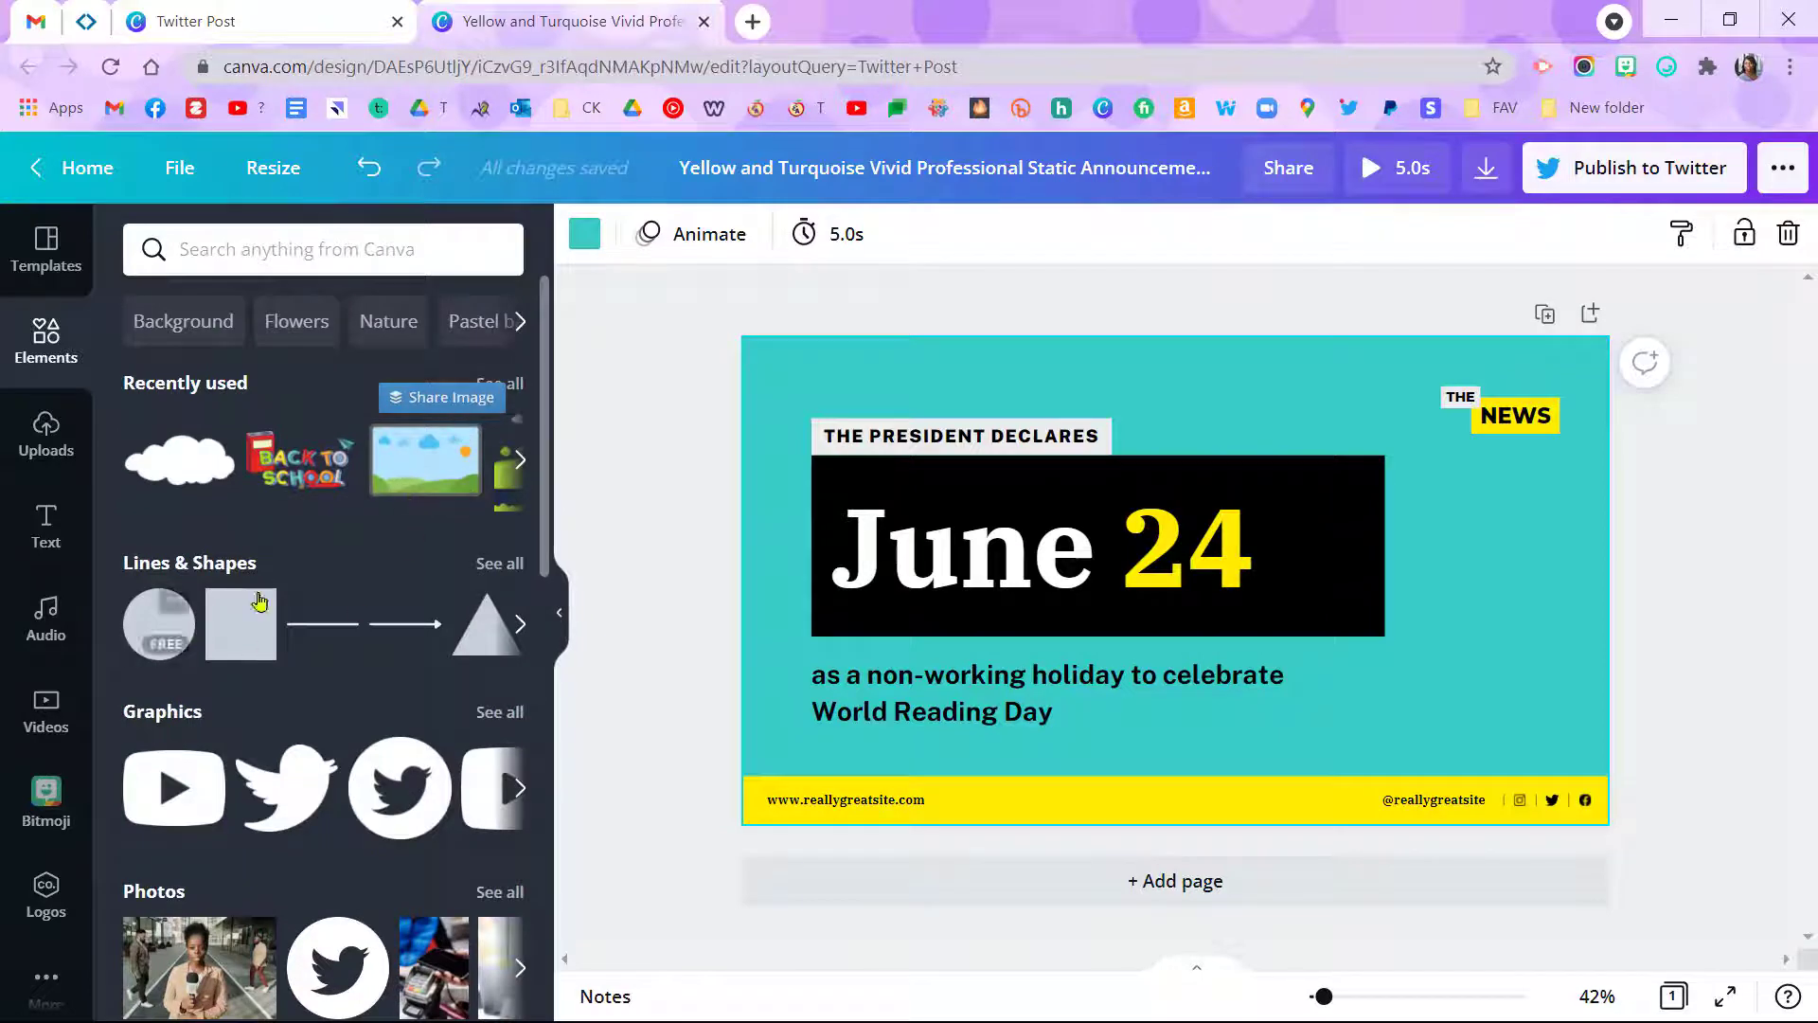
pyautogui.click(500, 565)
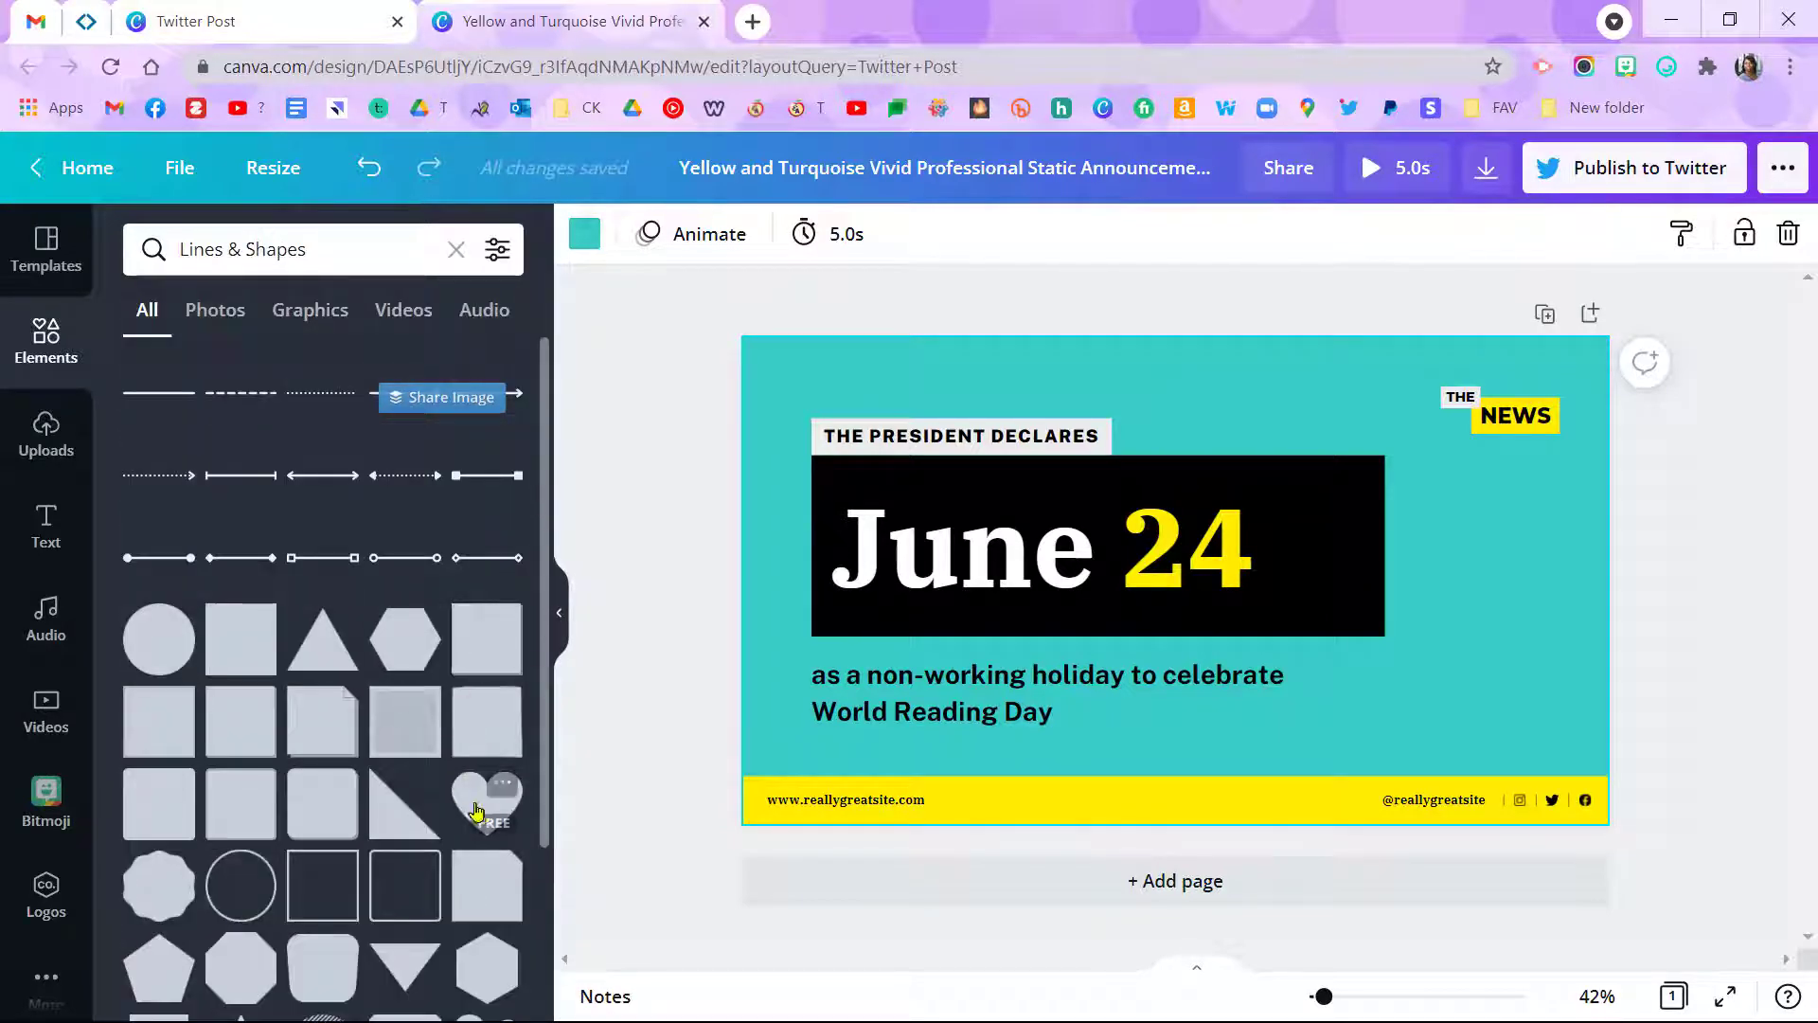
pyautogui.click(481, 805)
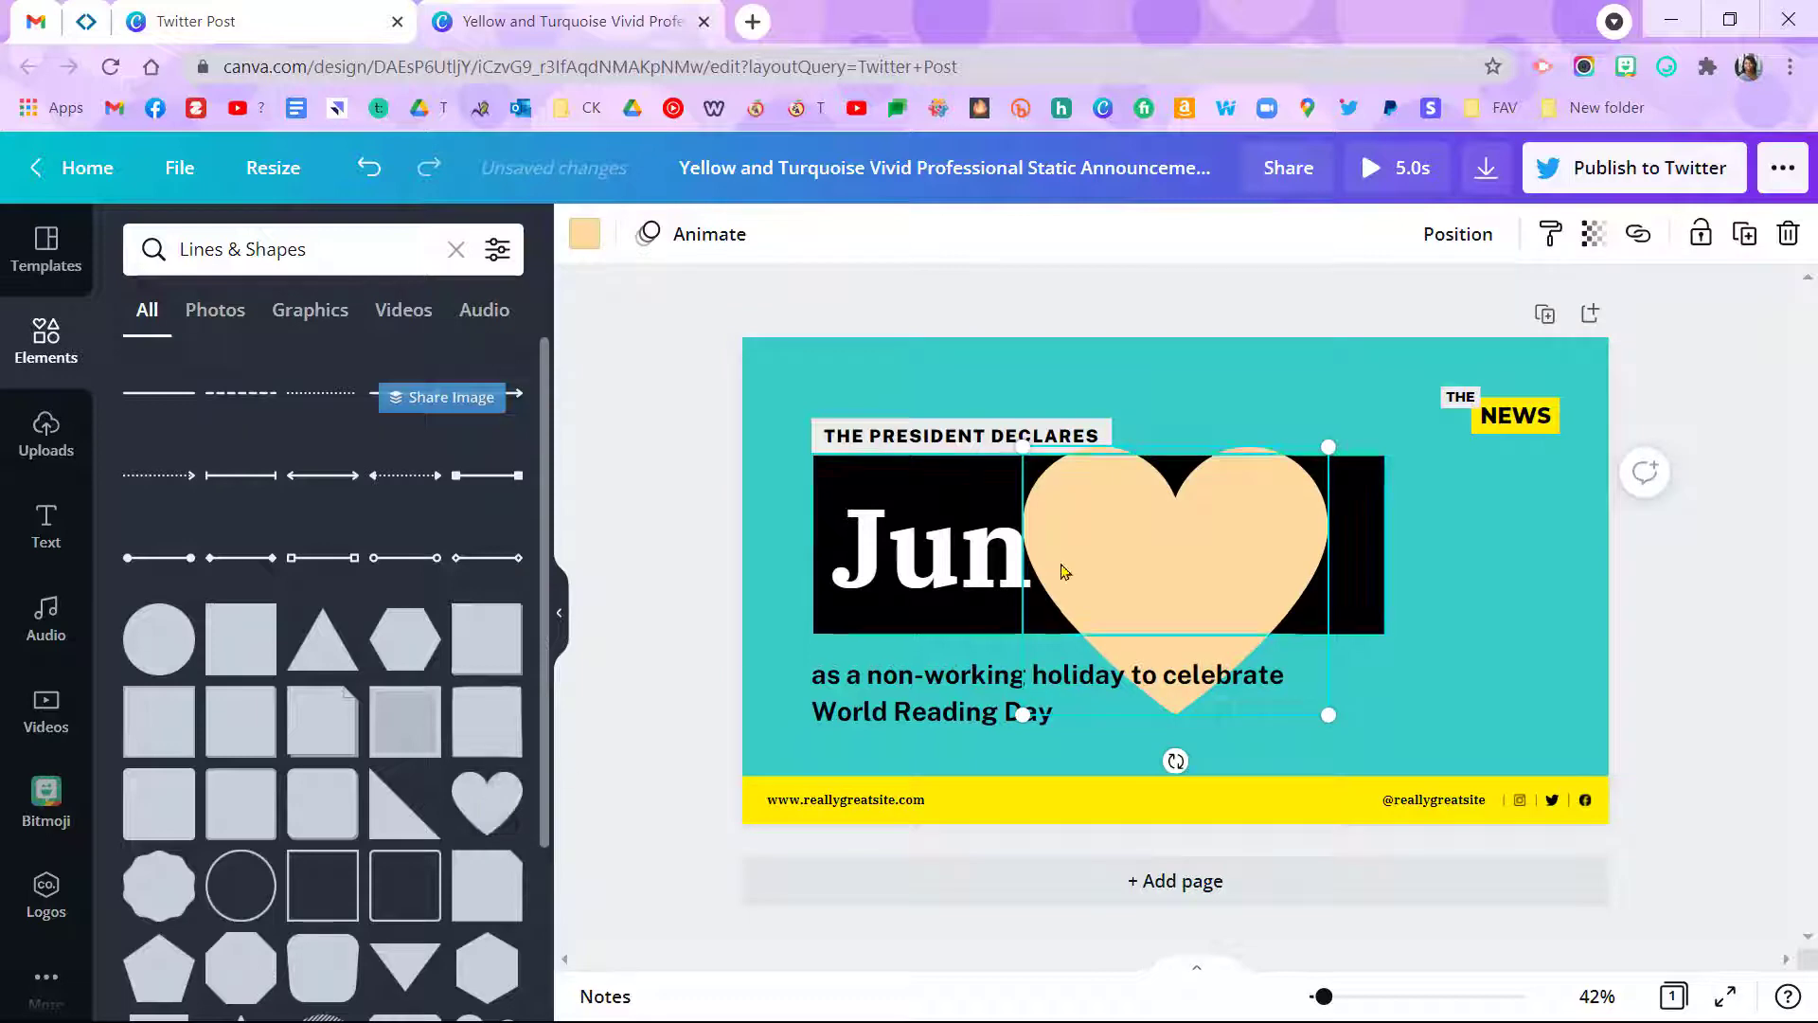
pyautogui.moveTo(1138, 547); pyautogui.dragTo(1254, 489)
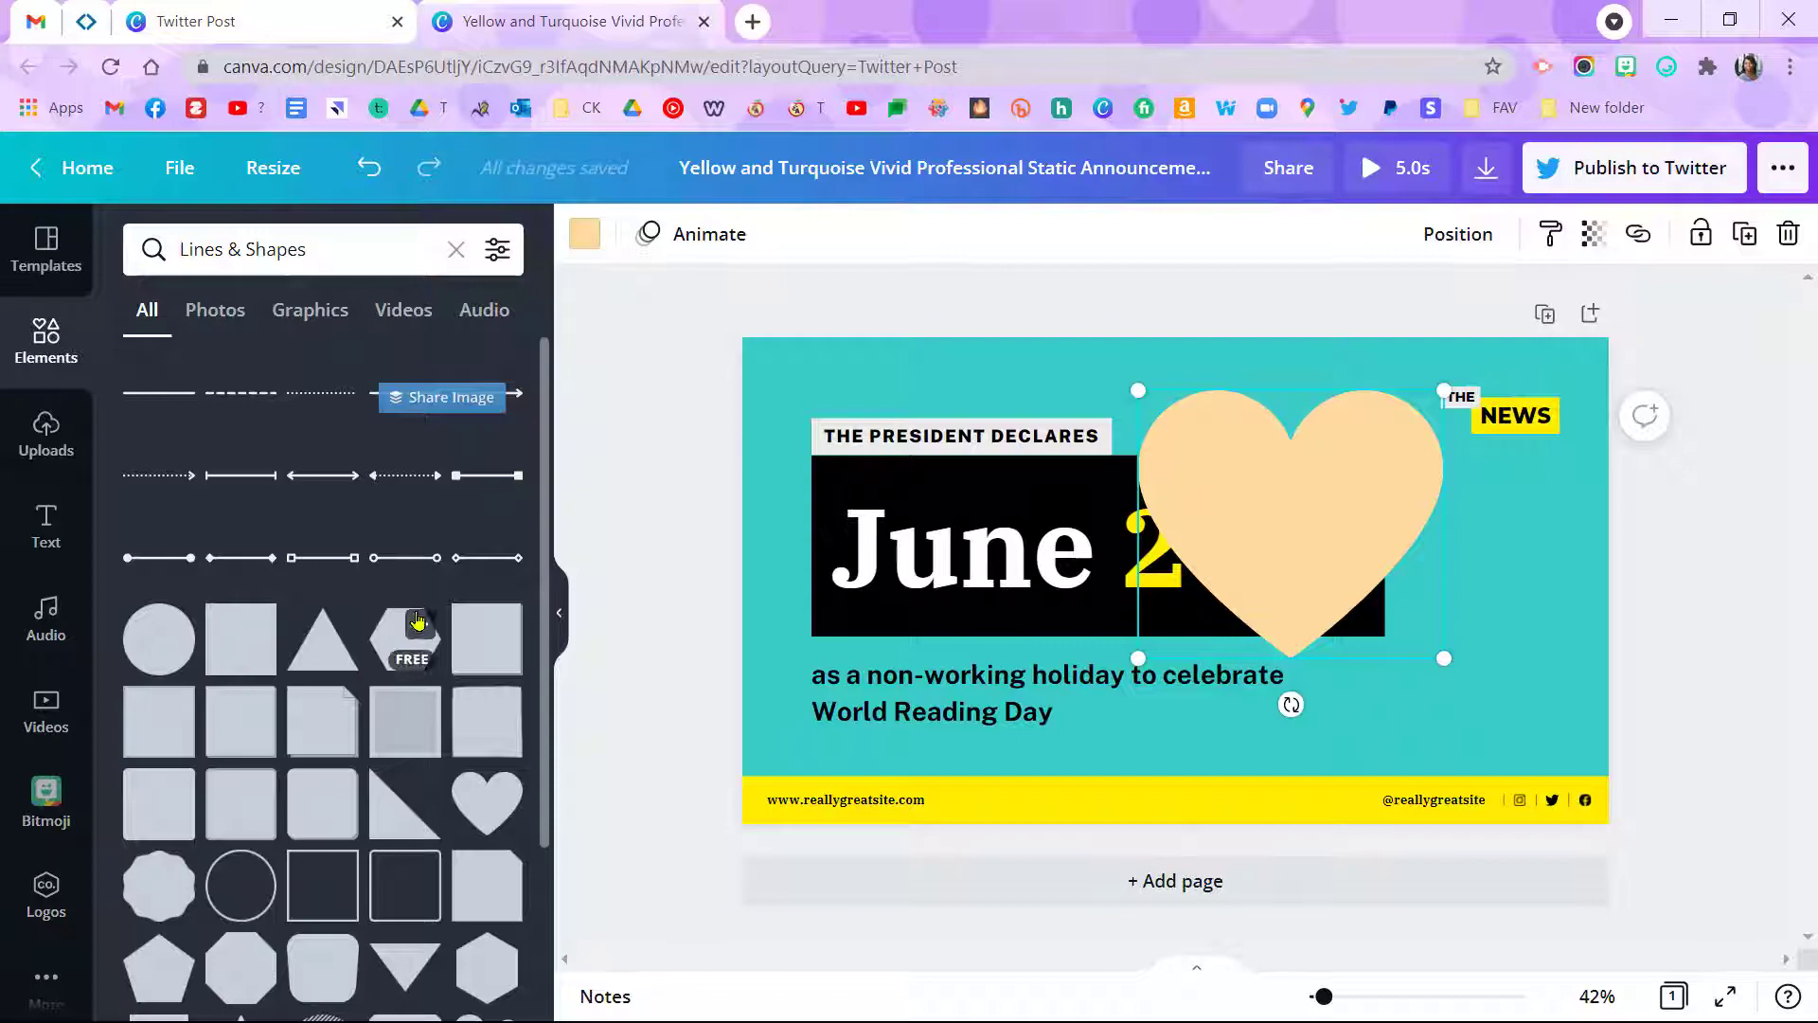
# Insert the Yes-sign Bitmoji from Uploads and drag it to the post's right edge by the heart.
pyautogui.click(46, 437)
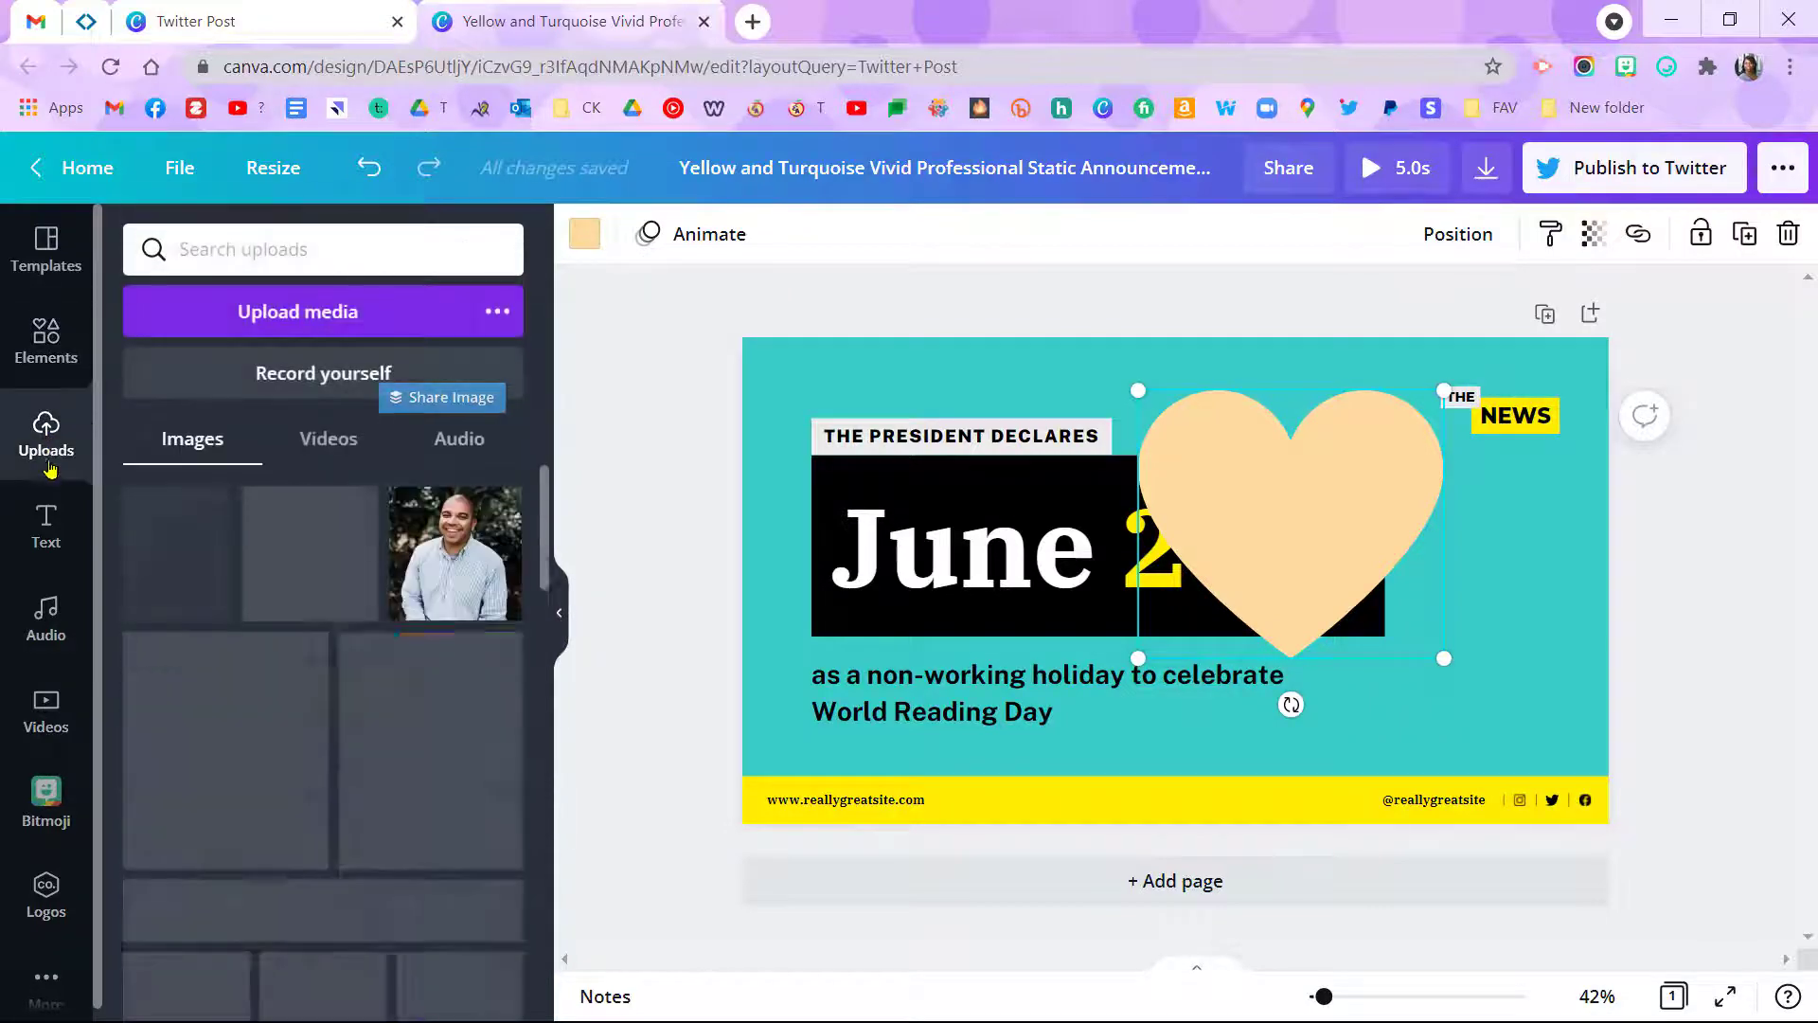
pyautogui.scroll(-10, 317, 677)
pyautogui.scroll(-10, 317, 678)
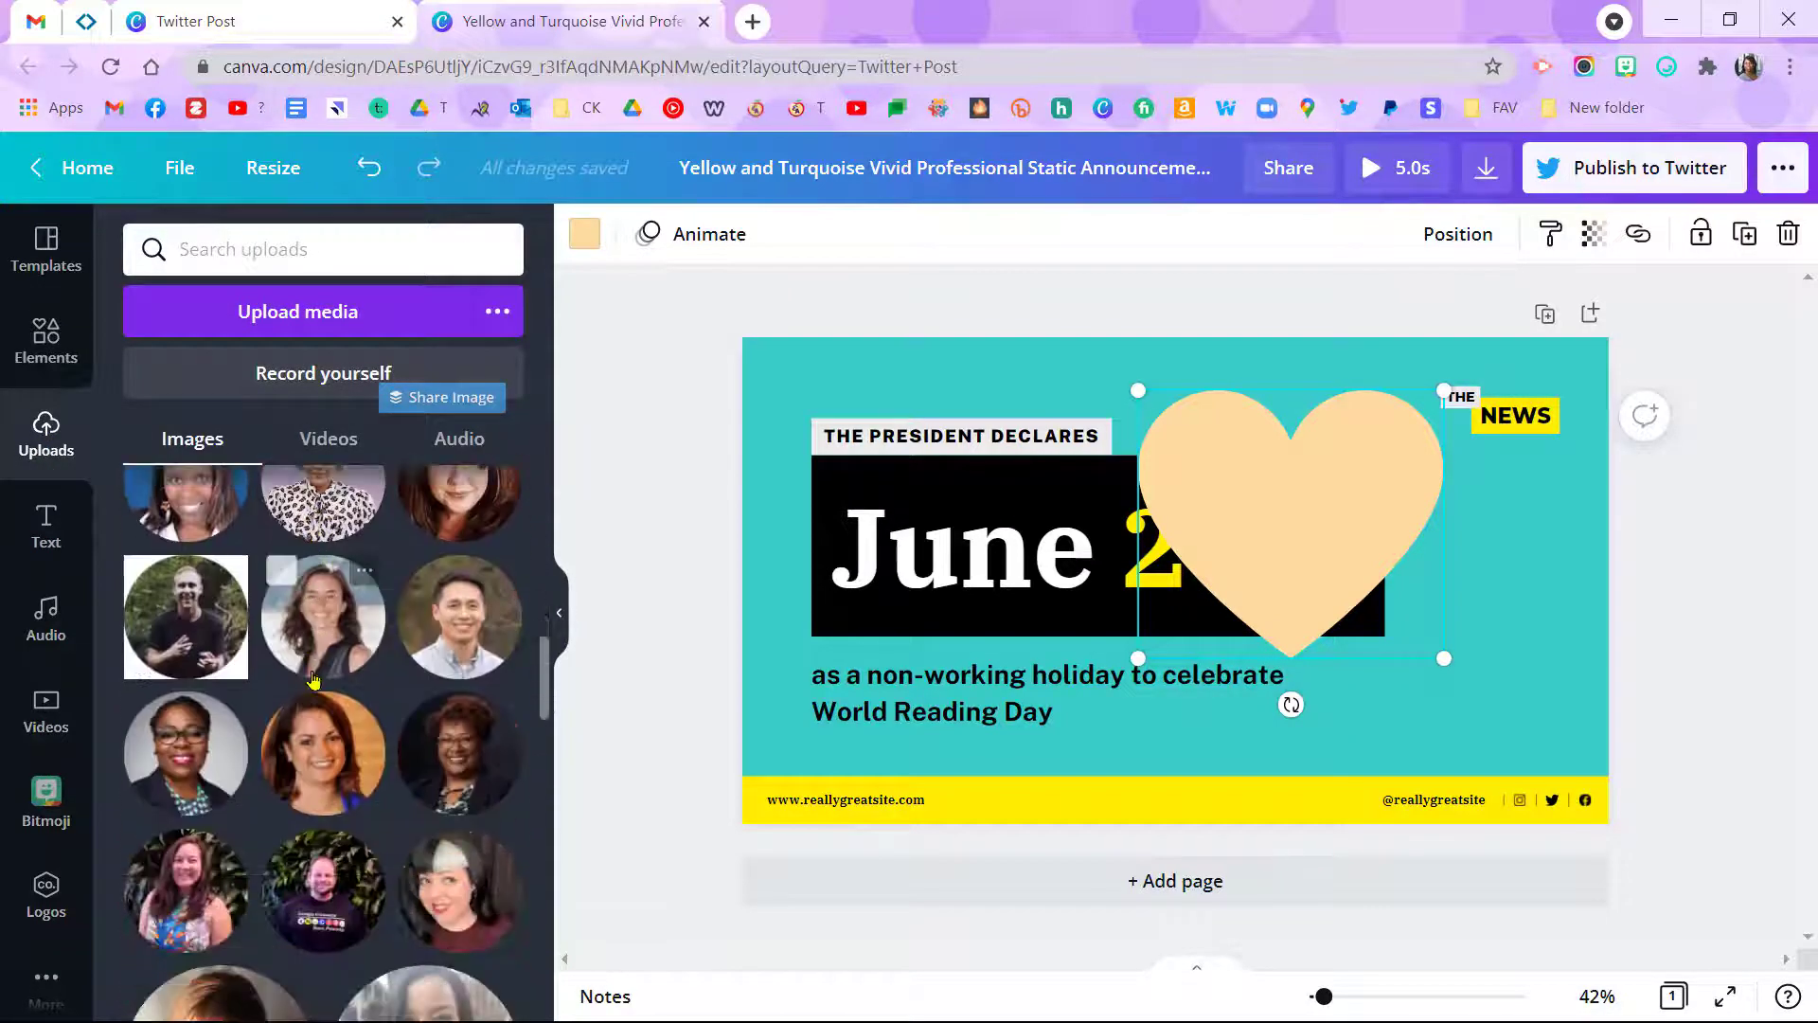
pyautogui.scroll(-15, 318, 682)
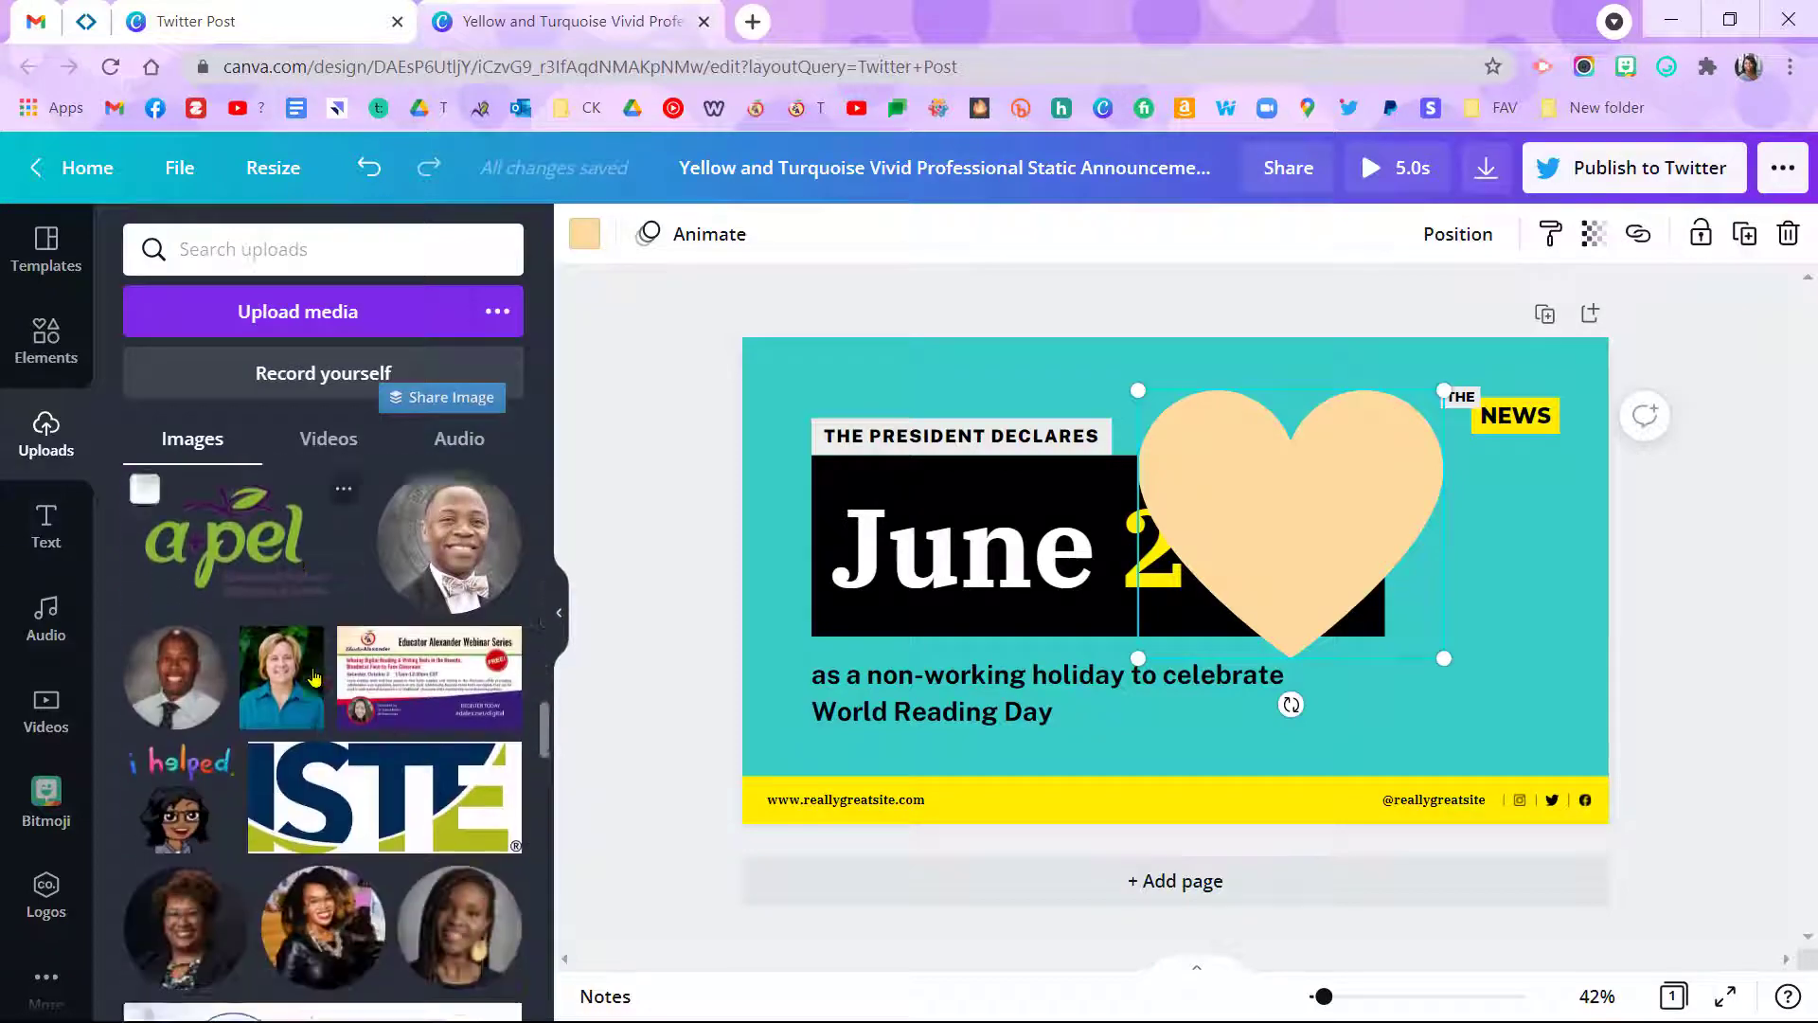
pyautogui.scroll(15, 322, 686)
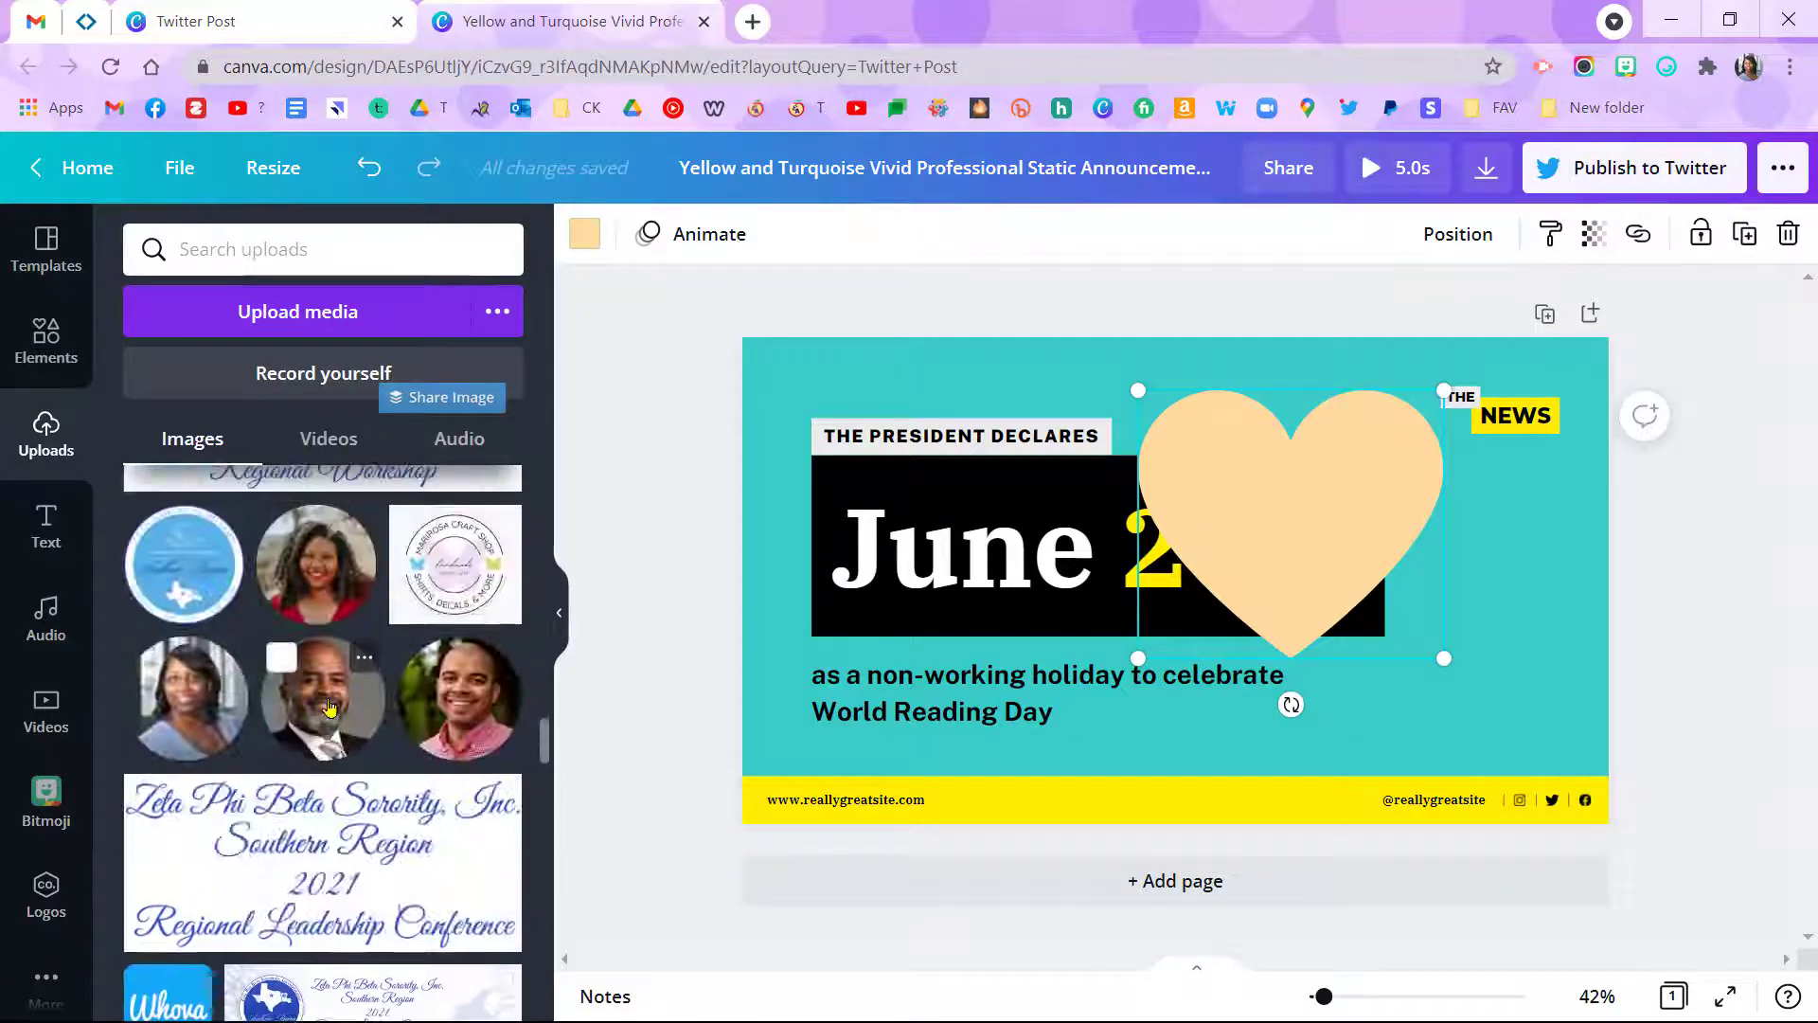
pyautogui.scroll(15, 356, 724)
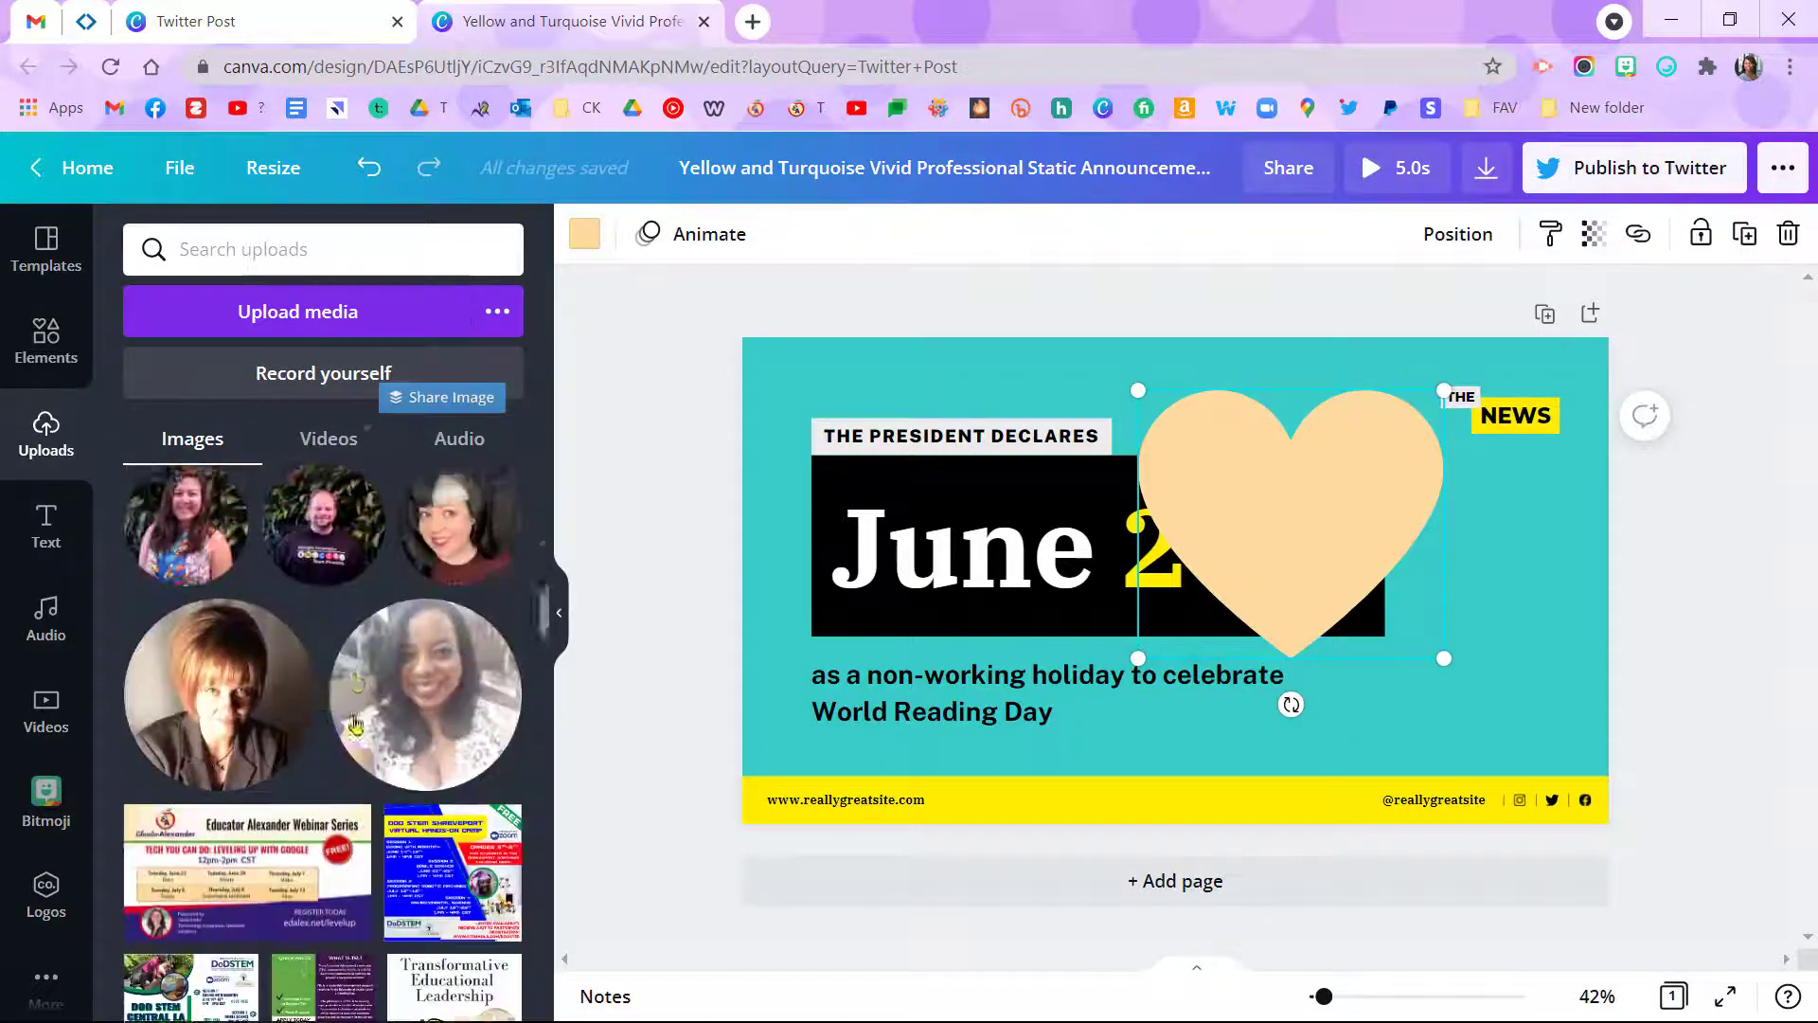
pyautogui.scroll(-3, 355, 729)
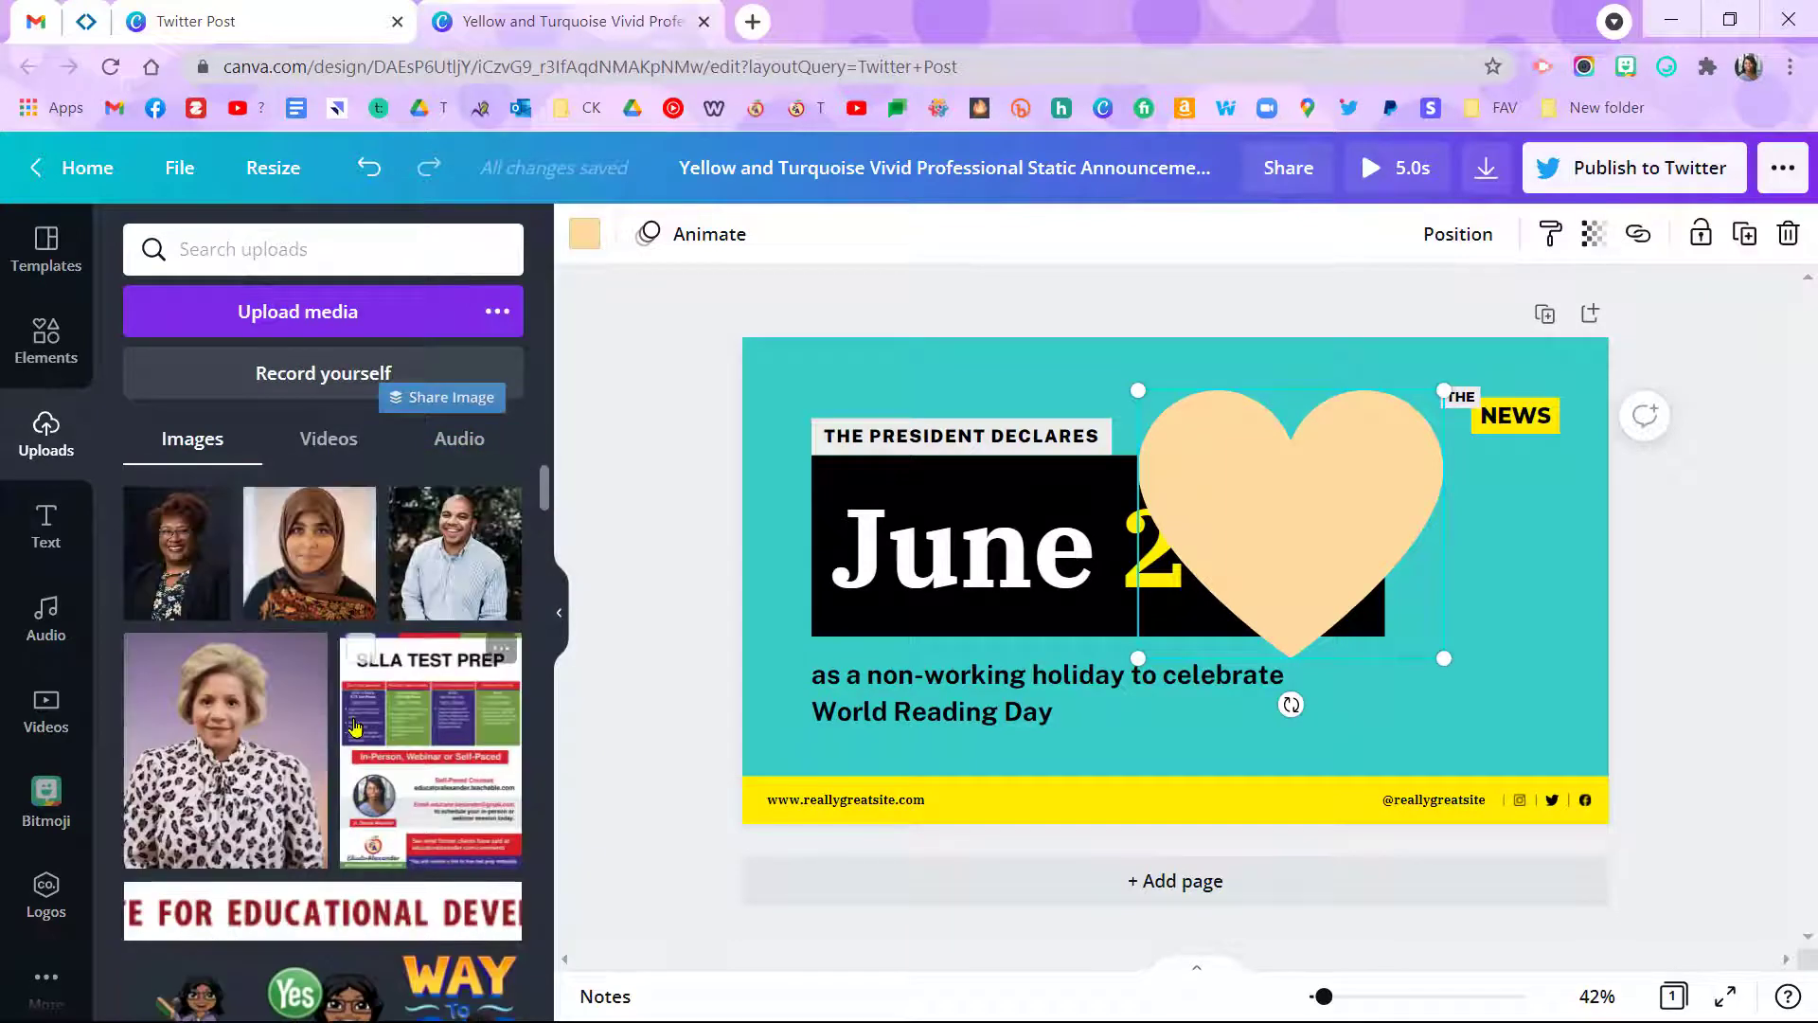
pyautogui.click(353, 741)
pyautogui.scroll(1, 353, 741)
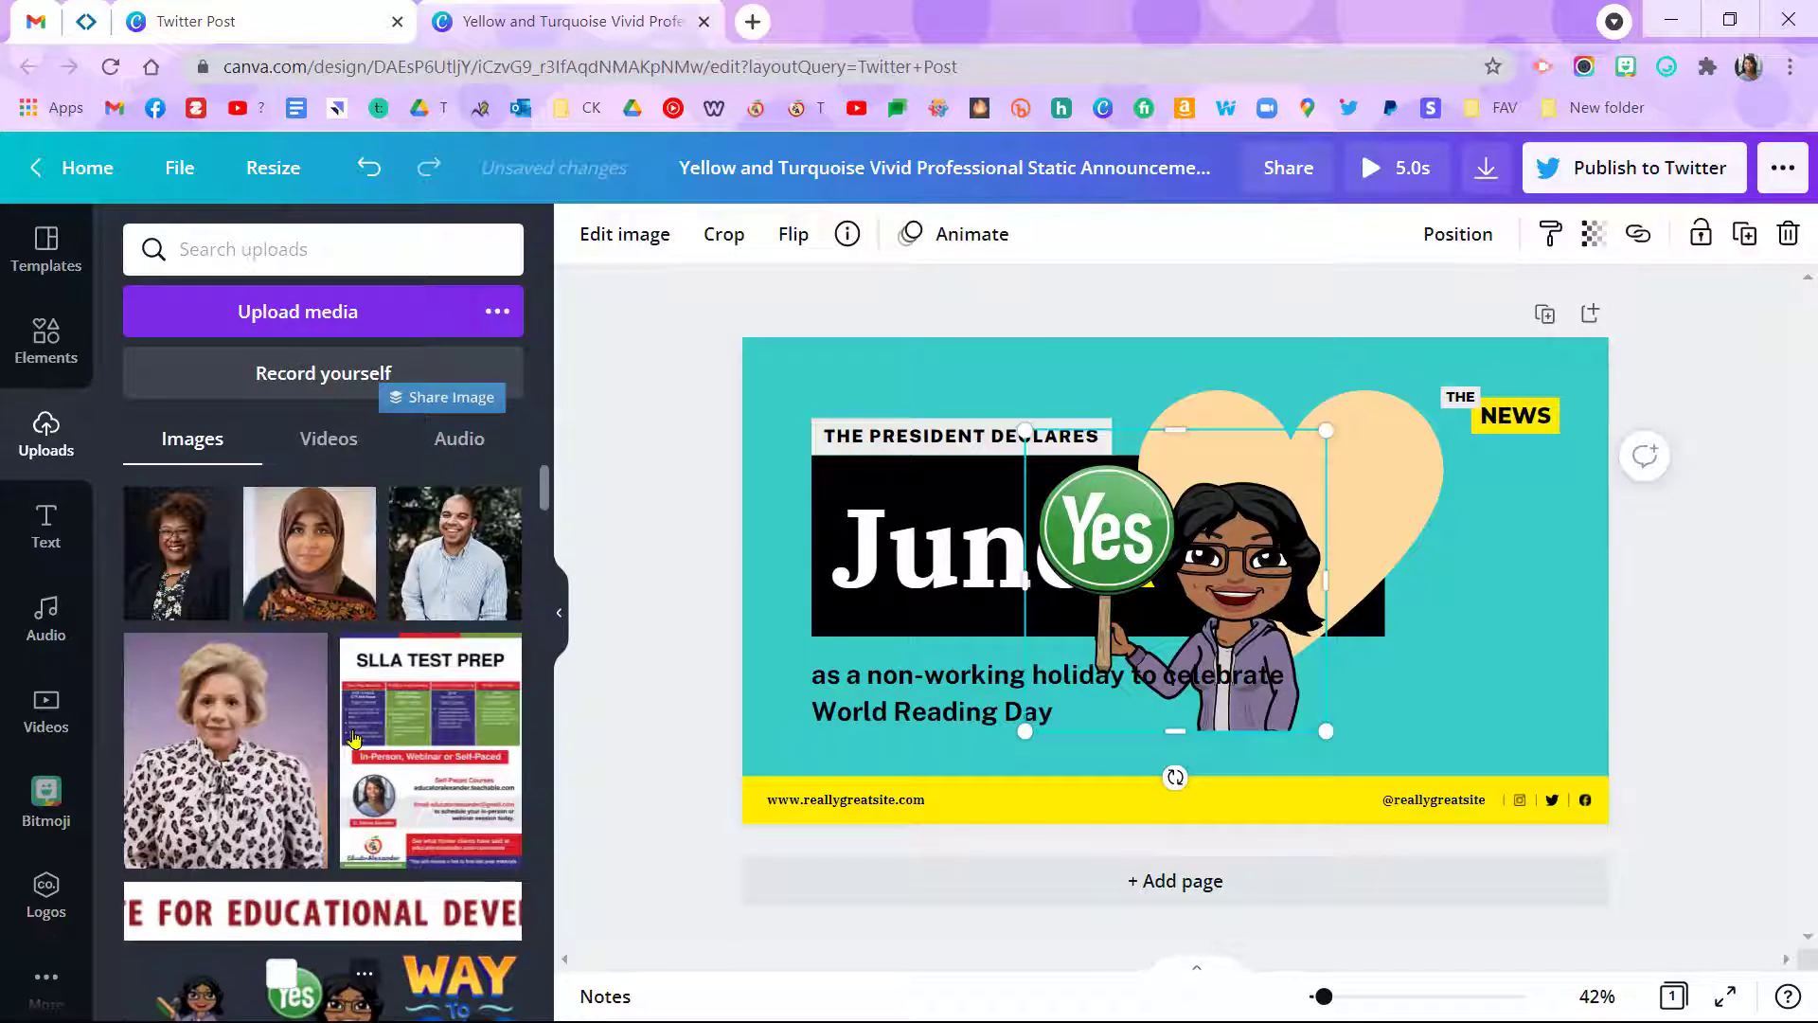
pyautogui.moveTo(1251, 522); pyautogui.dragTo(1503, 602)
# Browse the Text, Audio, Videos and Bitmoji panels in the side panel.
pyautogui.click(45, 526)
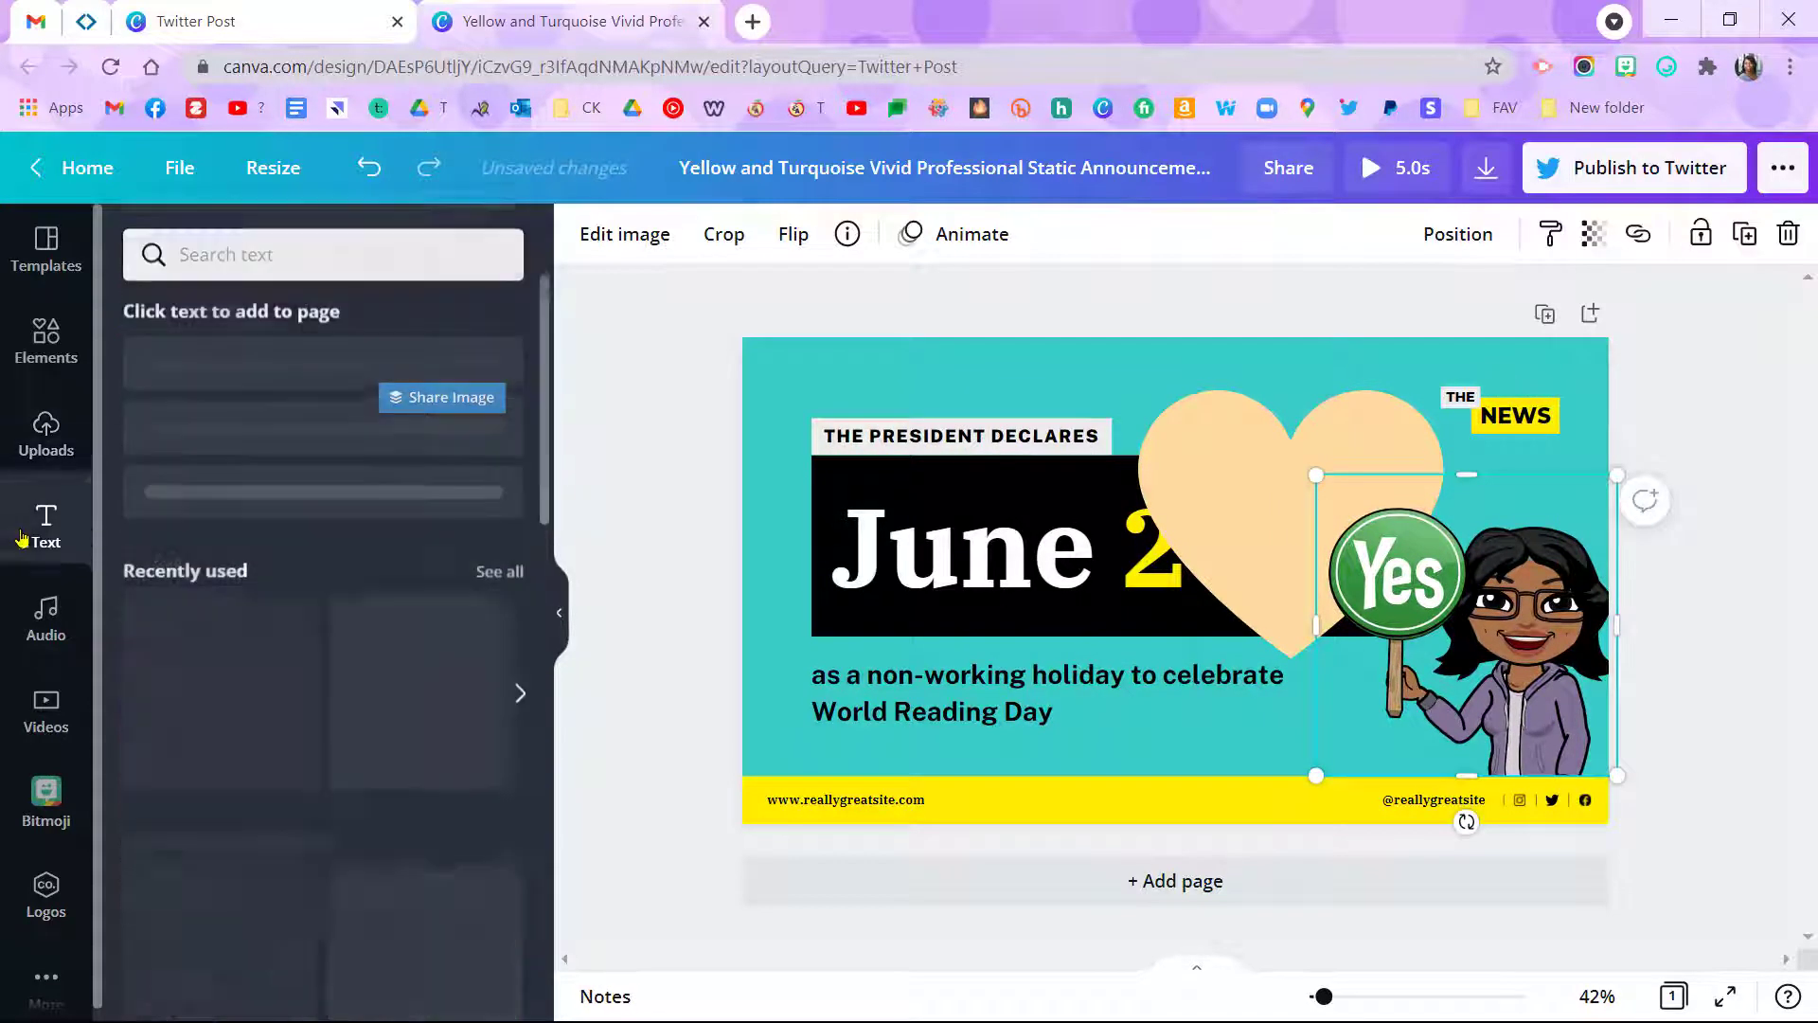
pyautogui.scroll(-8, 216, 641)
pyautogui.scroll(8, 313, 663)
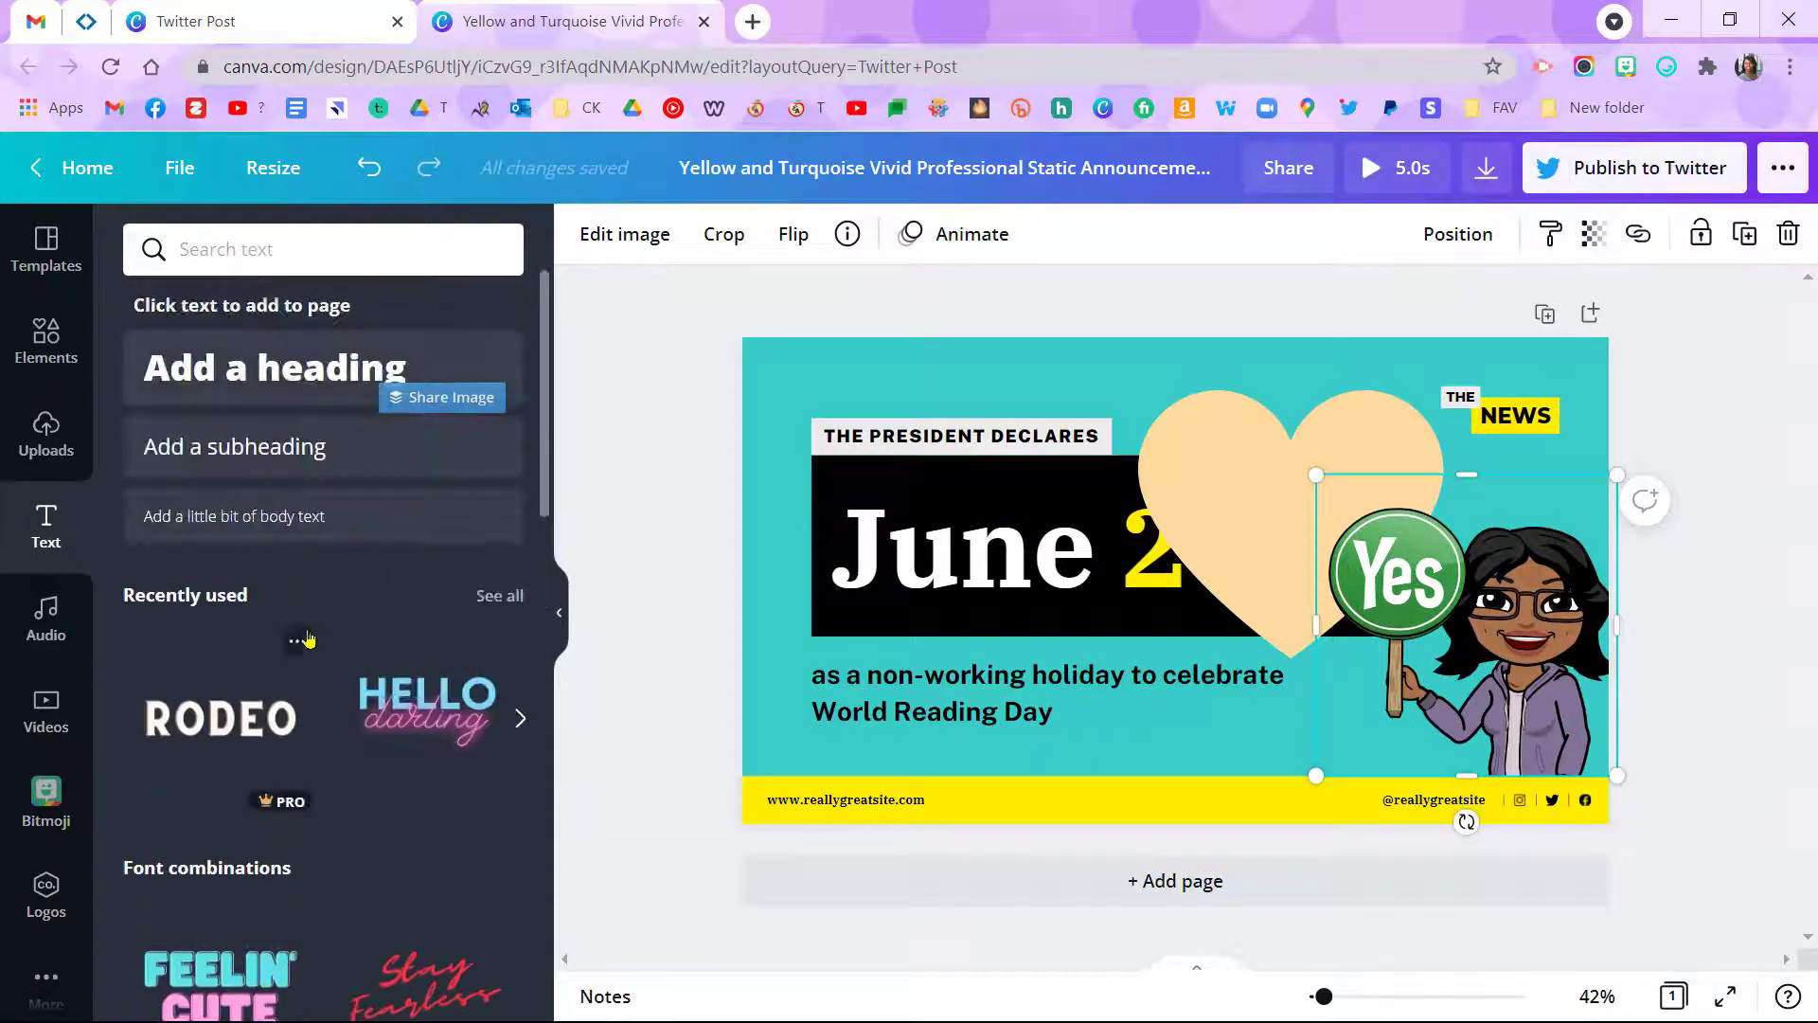
pyautogui.click(44, 625)
pyautogui.click(52, 725)
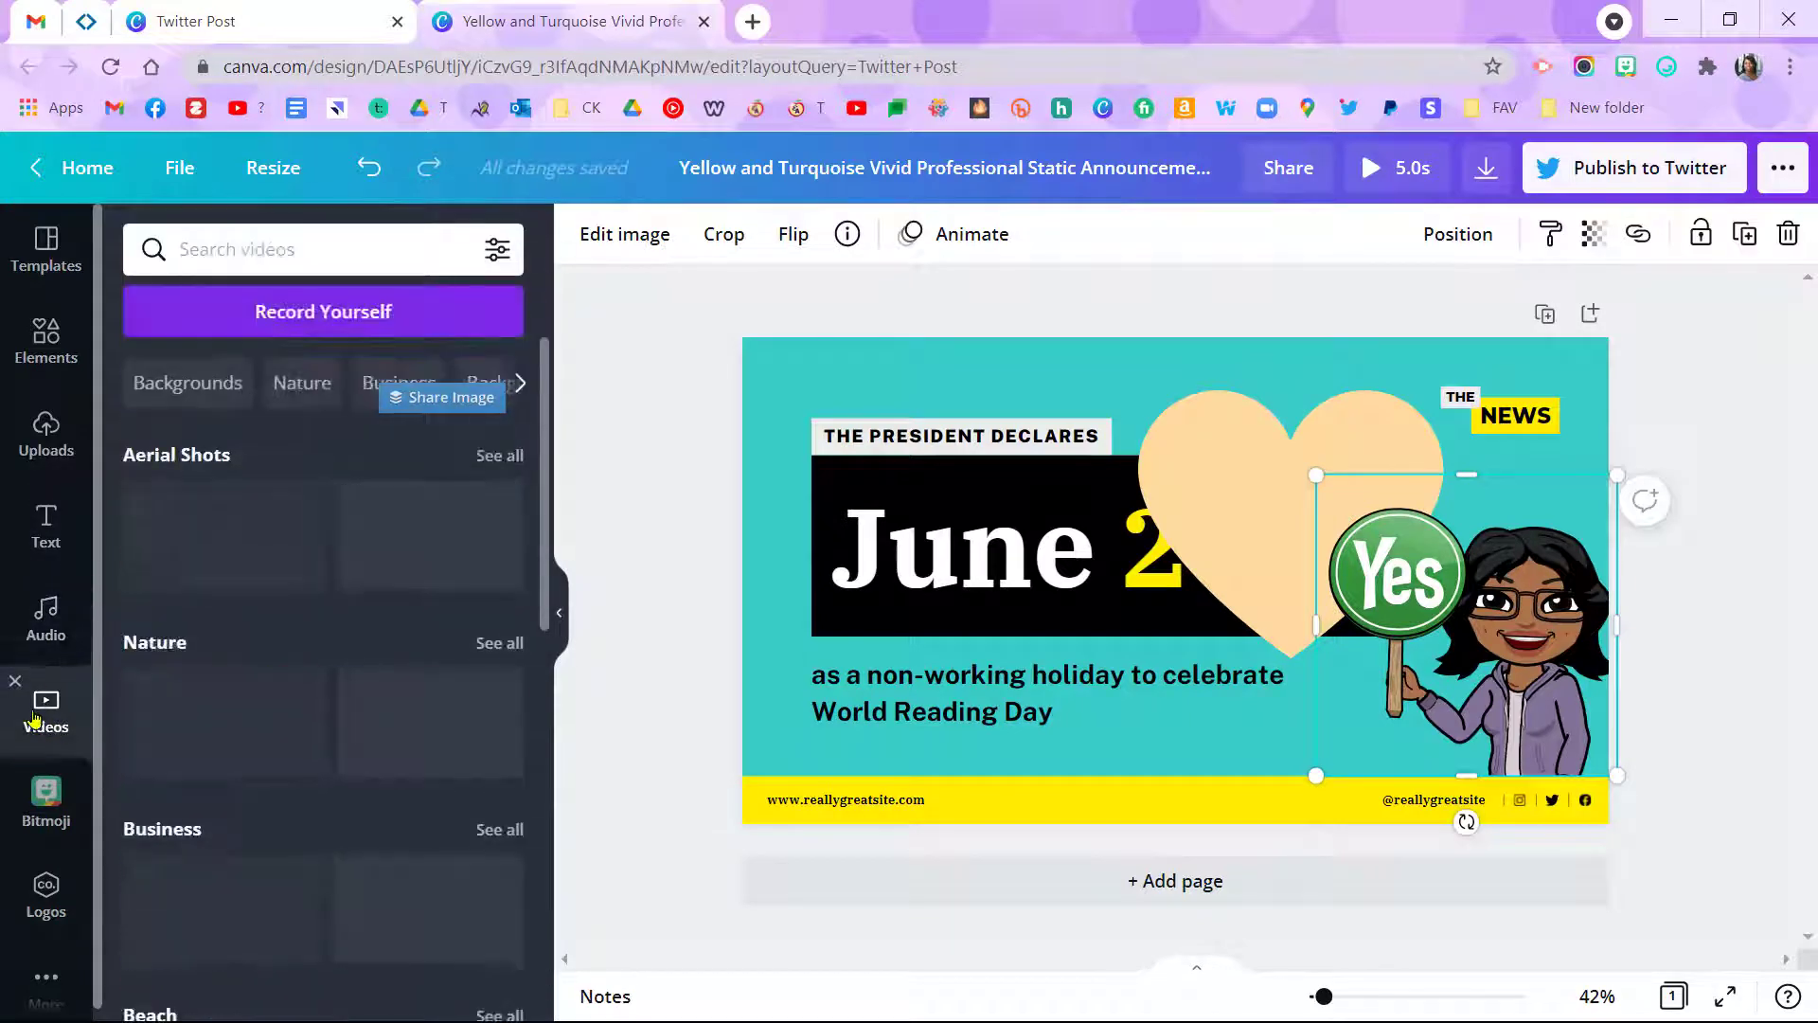
pyautogui.click(48, 805)
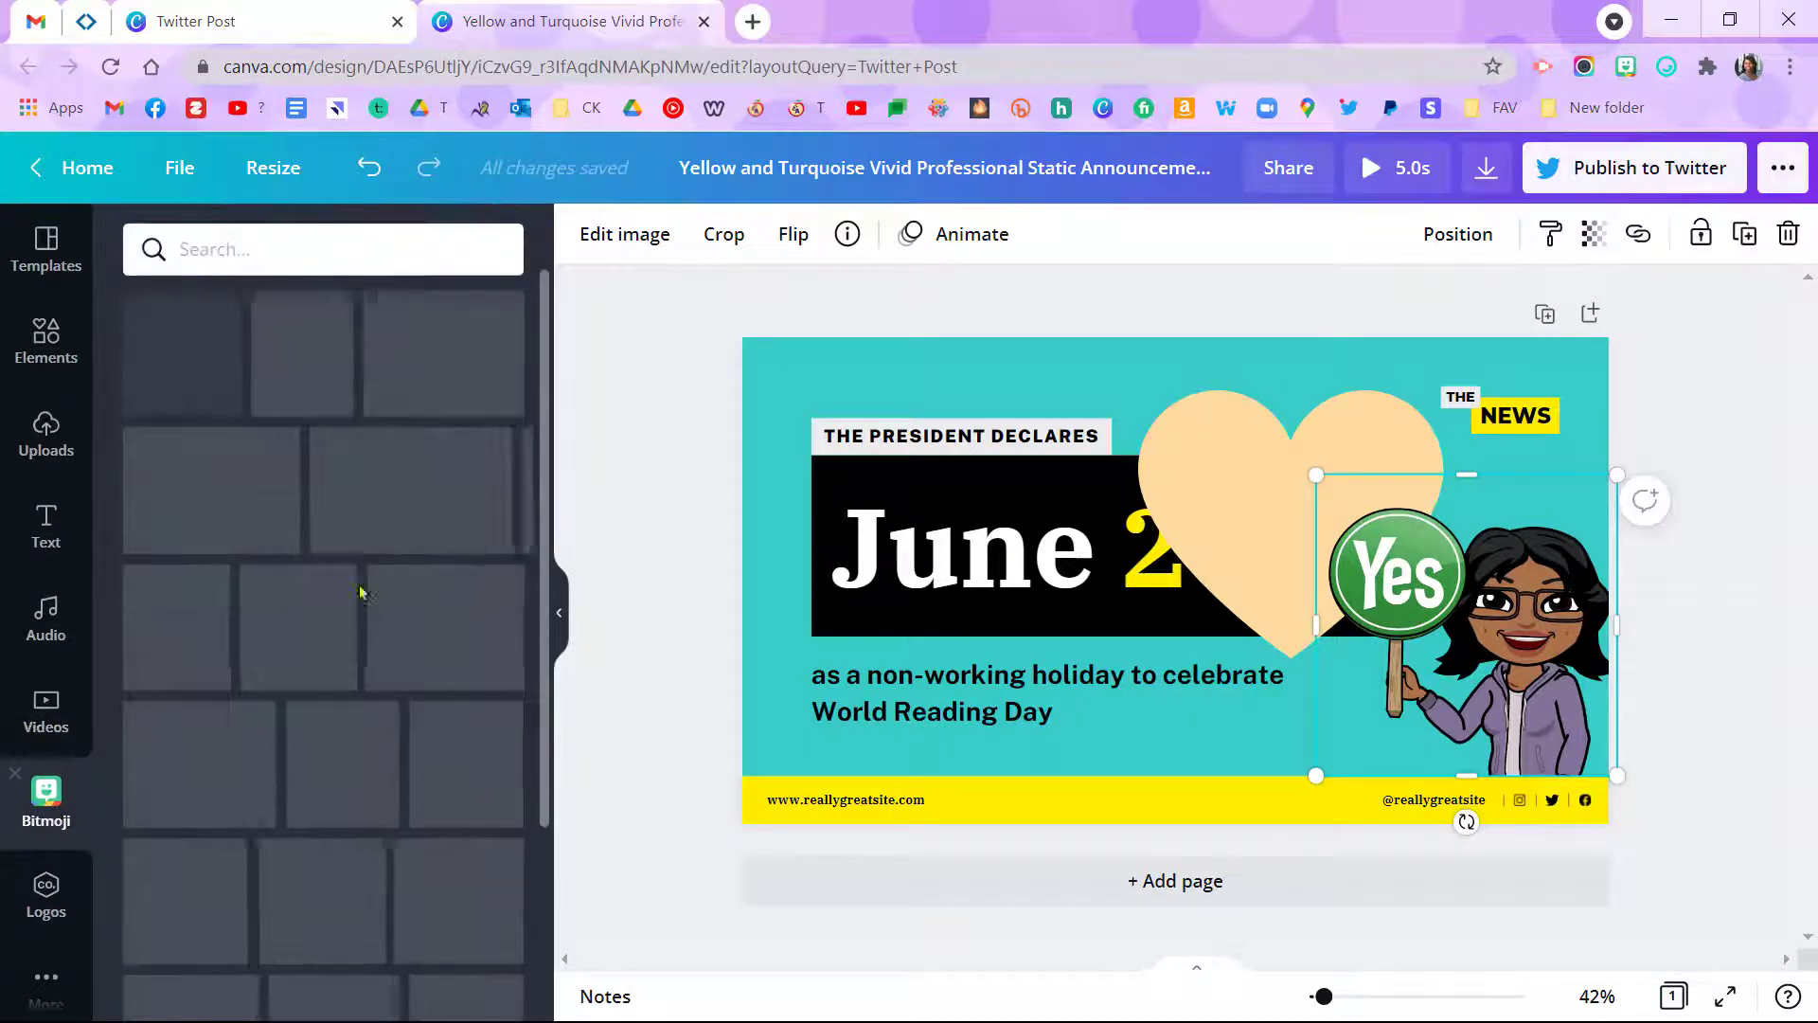
pyautogui.scroll(-3, 370, 859)
pyautogui.scroll(3, 369, 859)
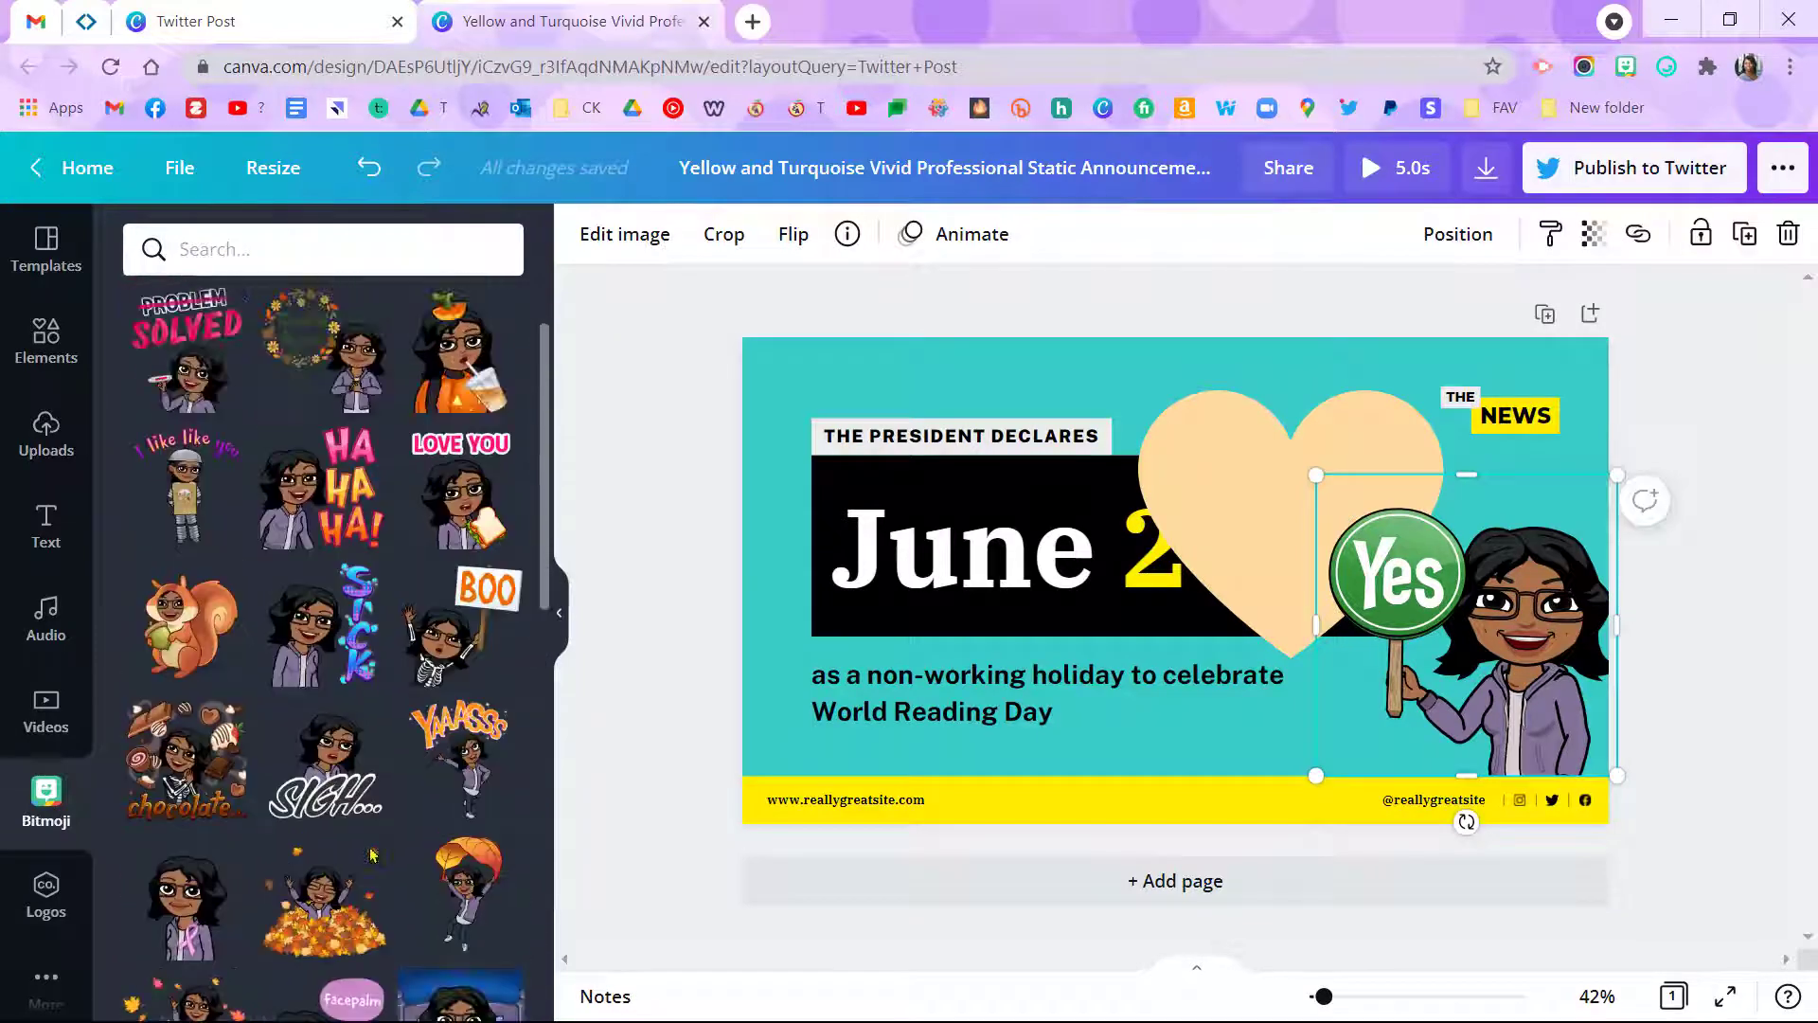
pyautogui.scroll(-1, 51, 928)
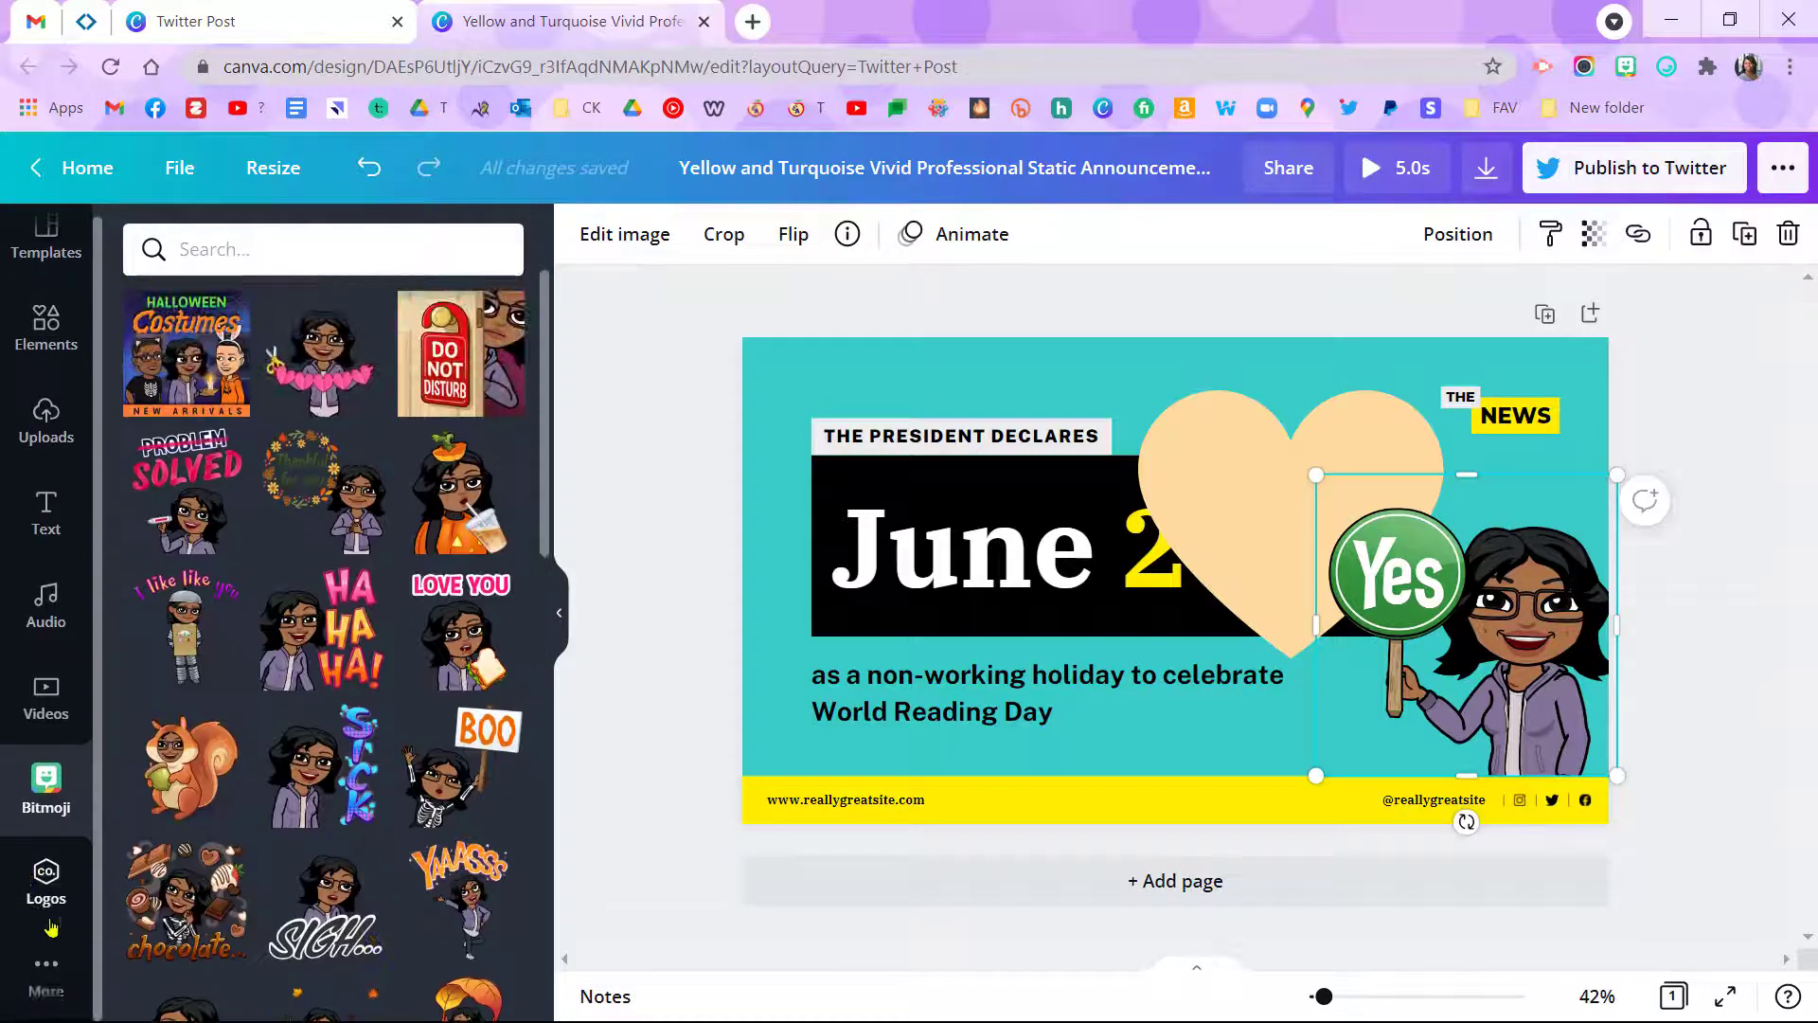
# Show the More panel listing apps and integrations like Pexels, Pixabay and Bitmoji.
pyautogui.click(46, 975)
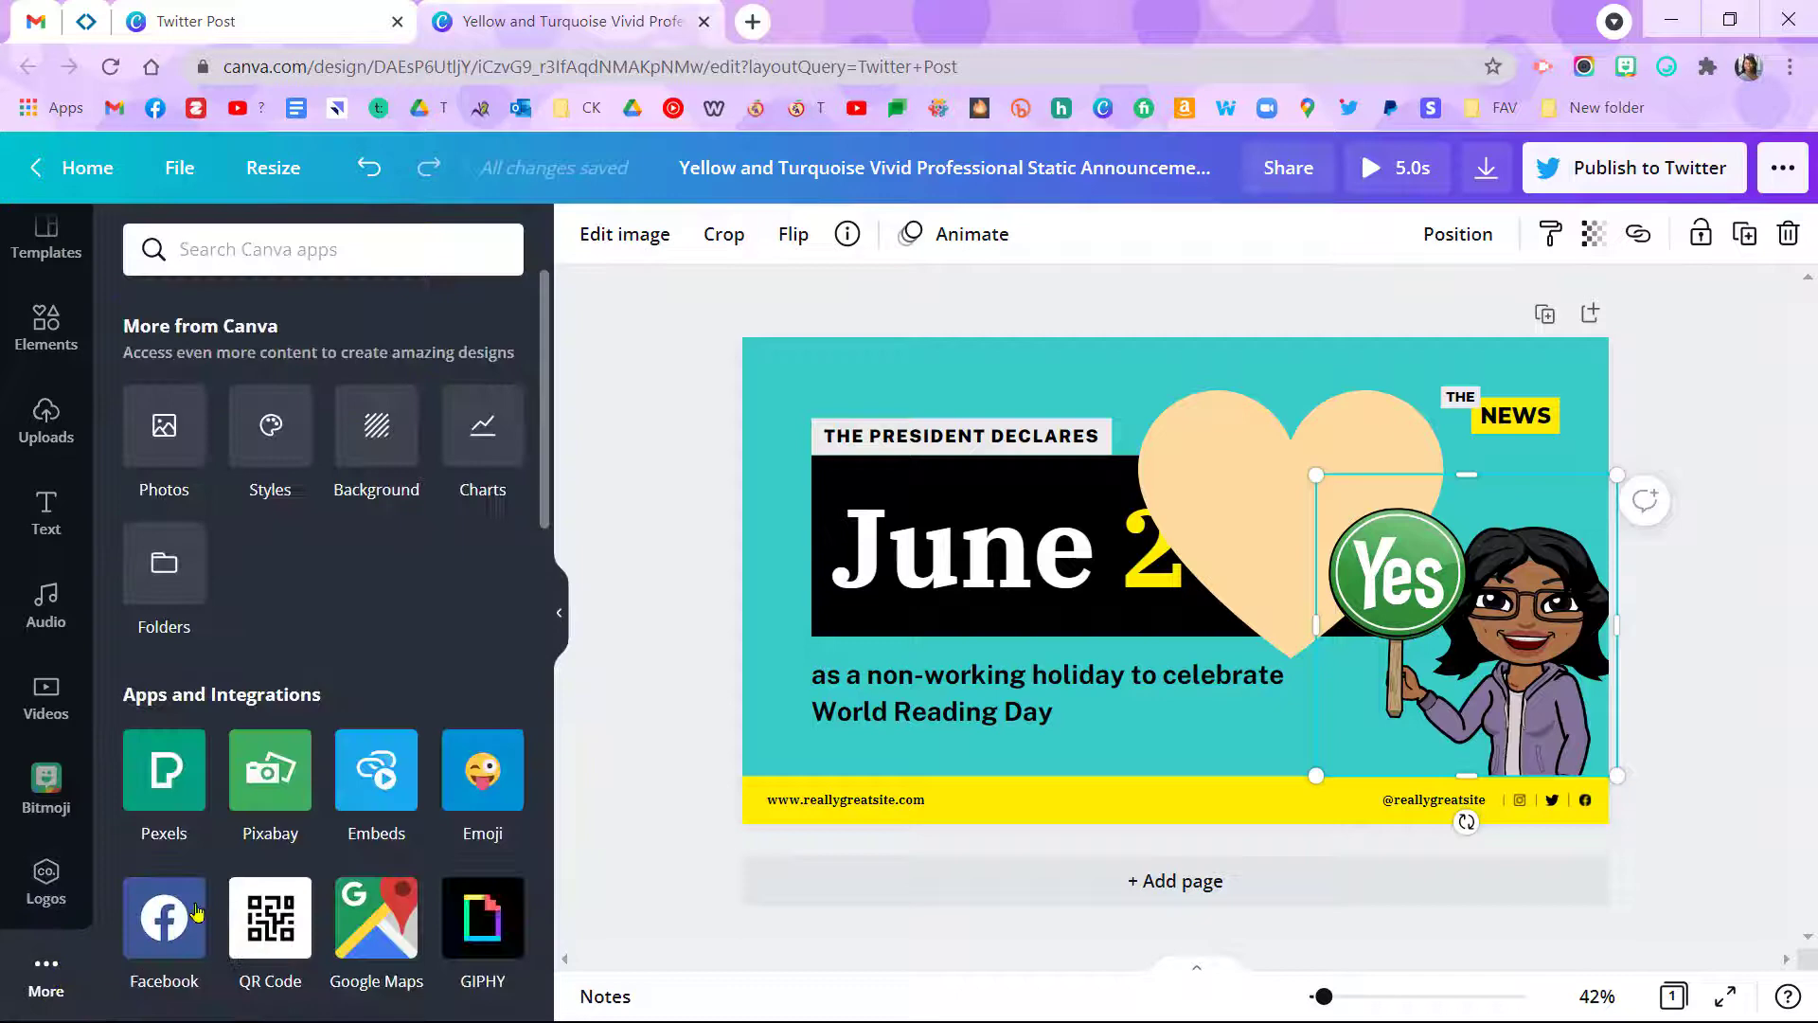
pyautogui.scroll(-8, 470, 871)
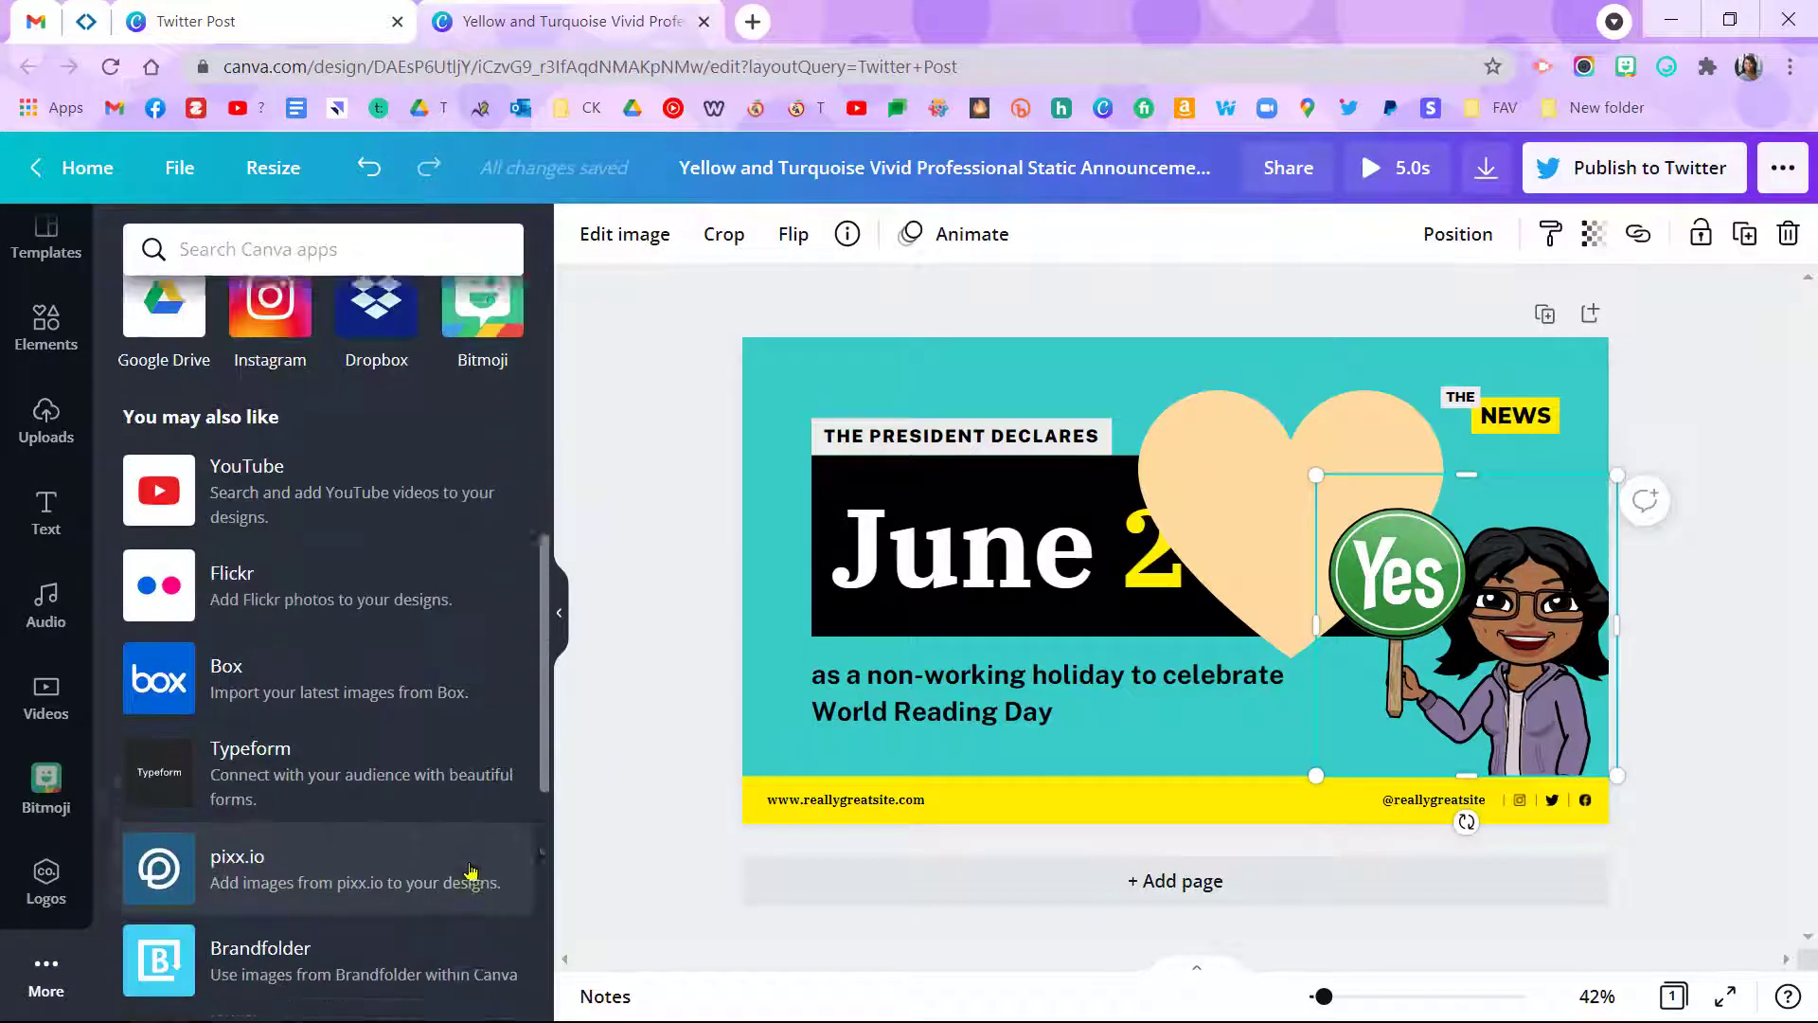
pyautogui.scroll(8, 471, 871)
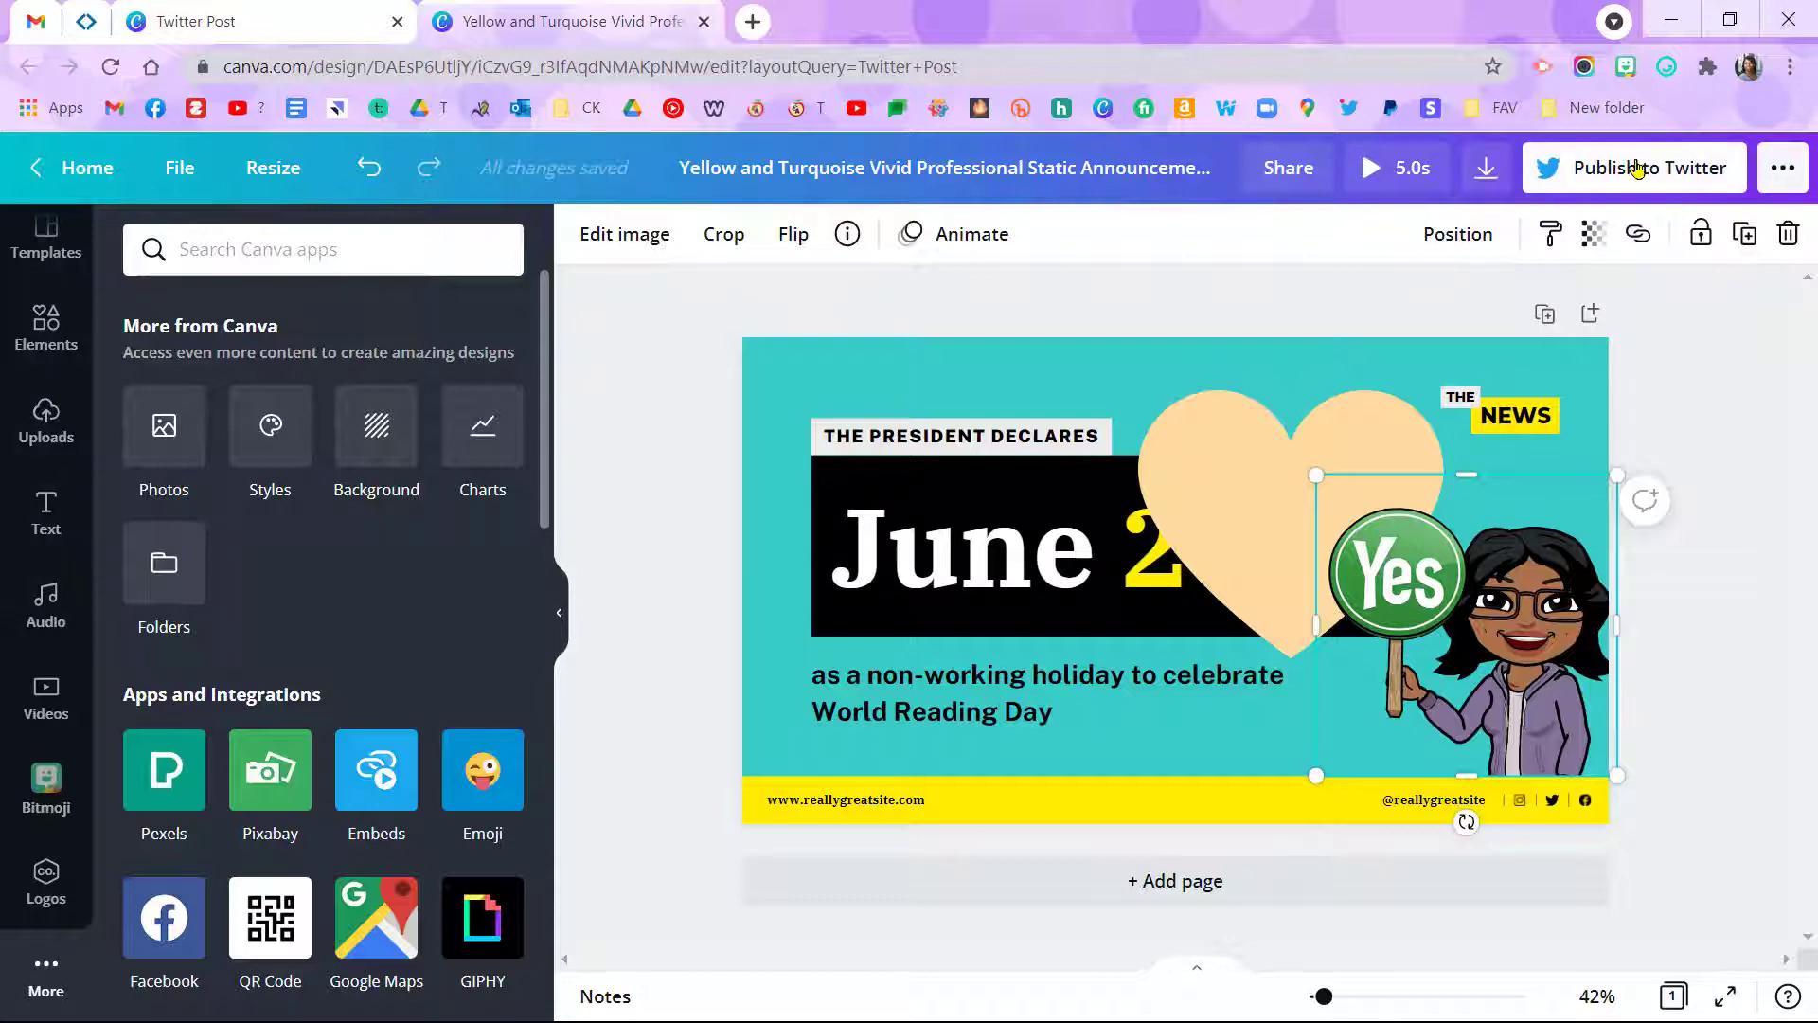
# Download the Yellow and Turquoise Vivid post, changing the file type from MP4 Video to PNG.
pyautogui.click(1790, 176)
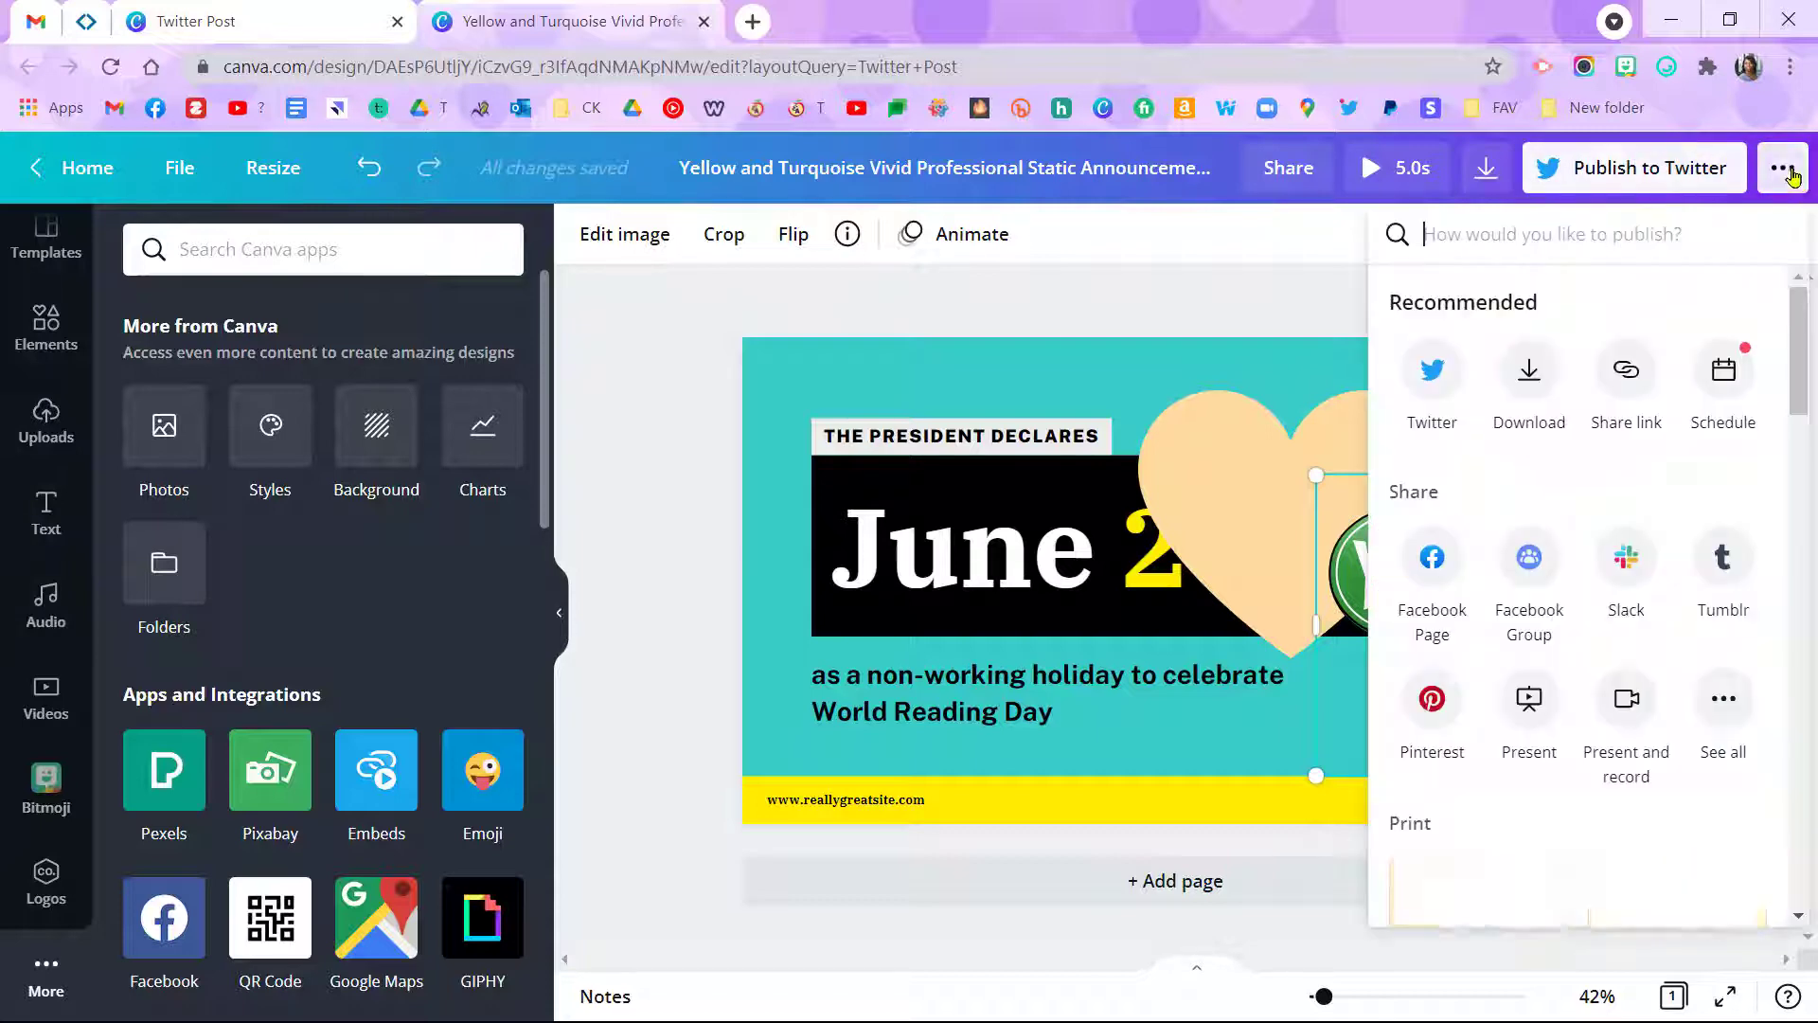
pyautogui.click(1532, 372)
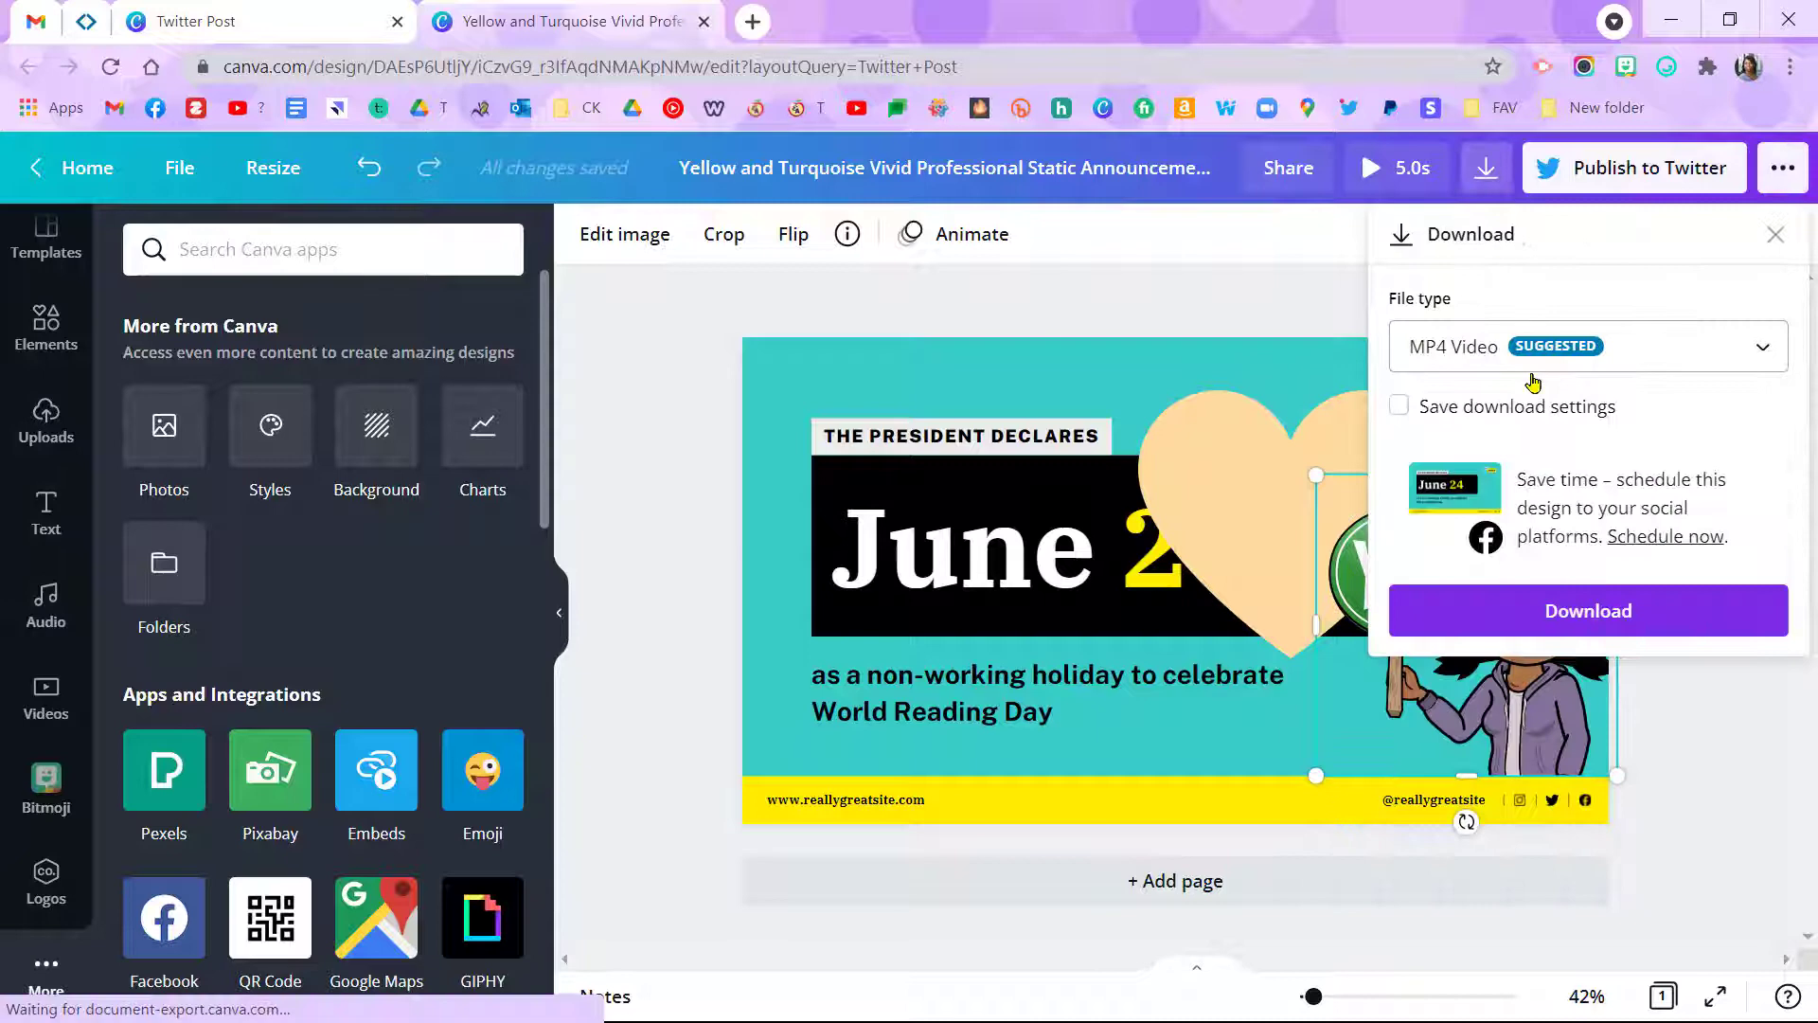
pyautogui.click(1515, 356)
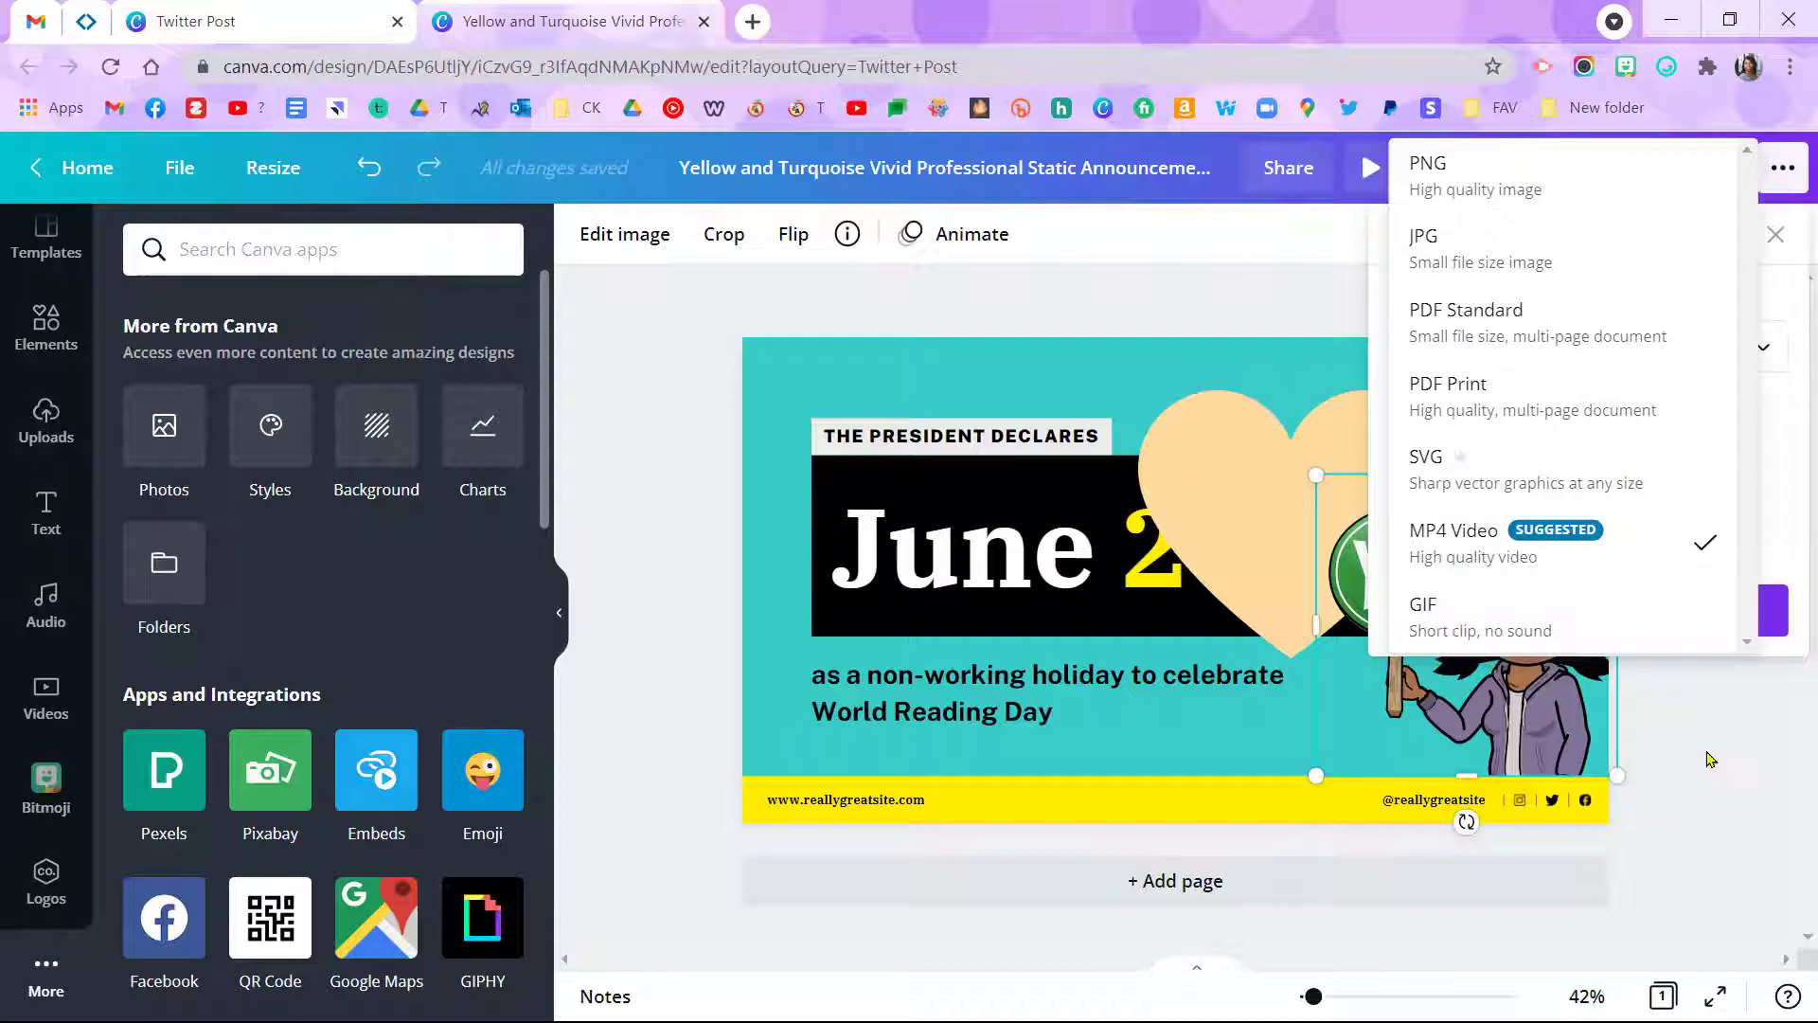
pyautogui.click(1797, 307)
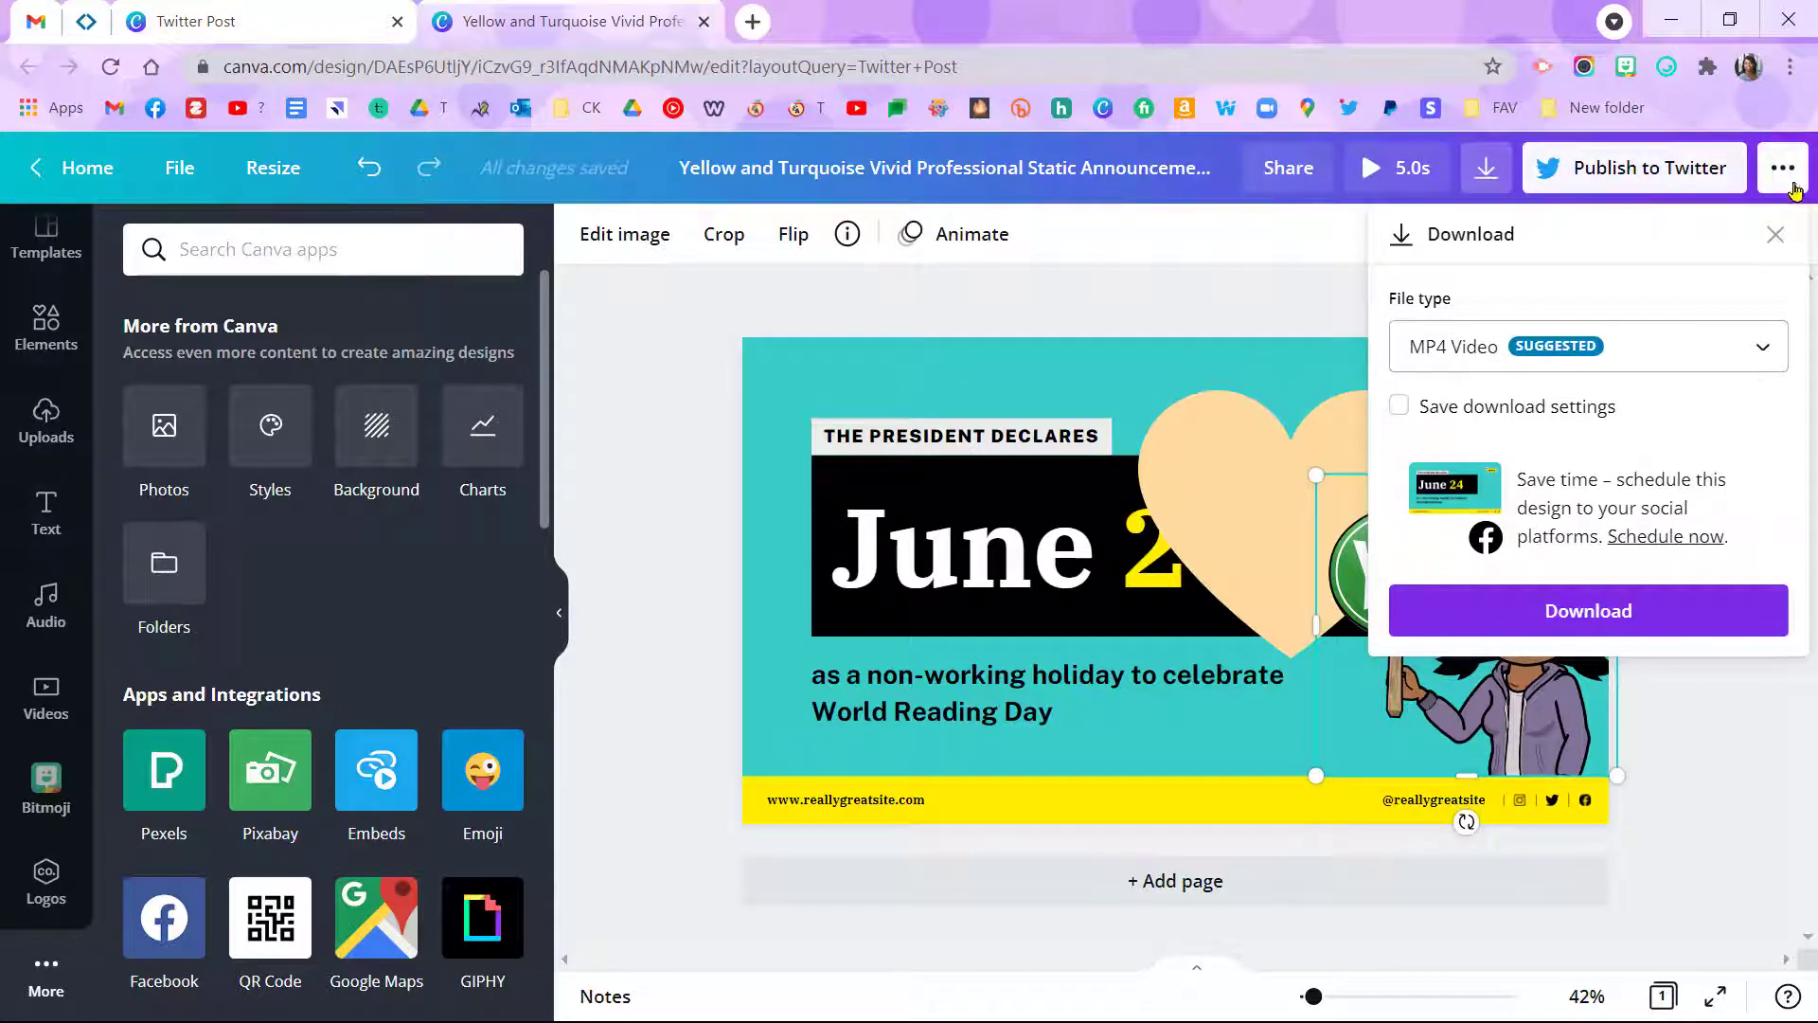
pyautogui.click(1532, 363)
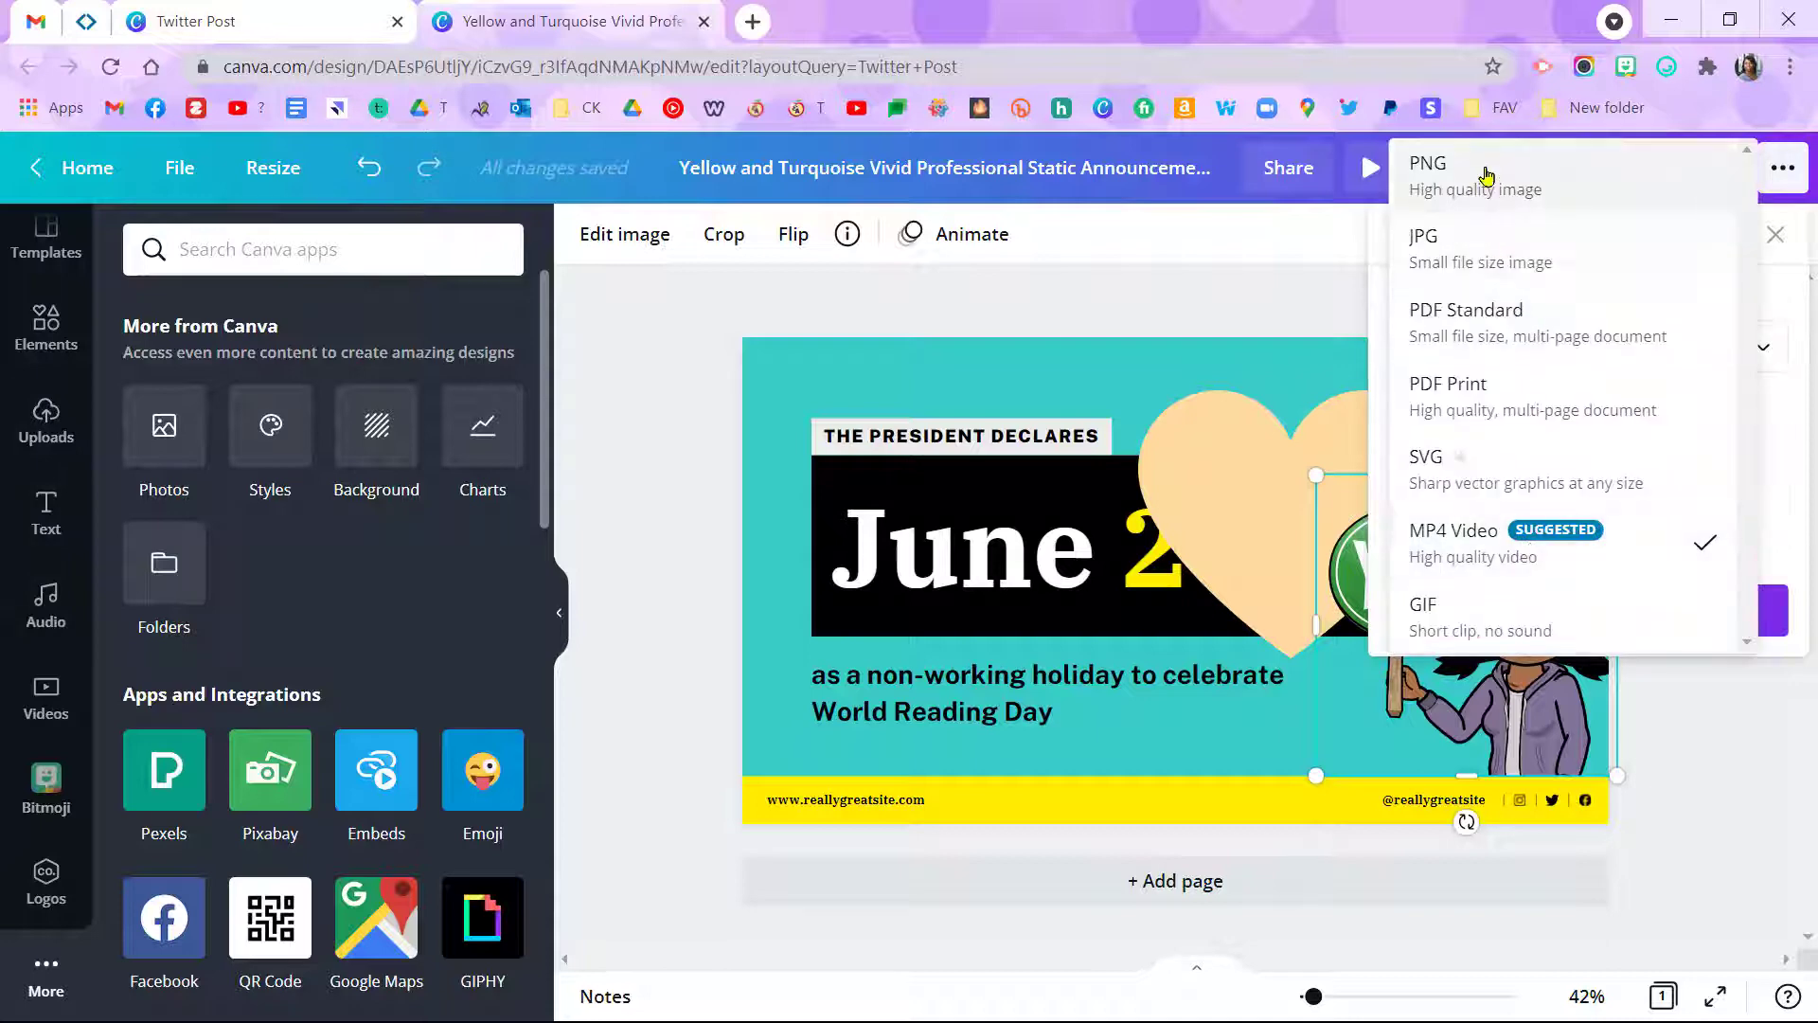
pyautogui.click(1414, 175)
pyautogui.click(1601, 879)
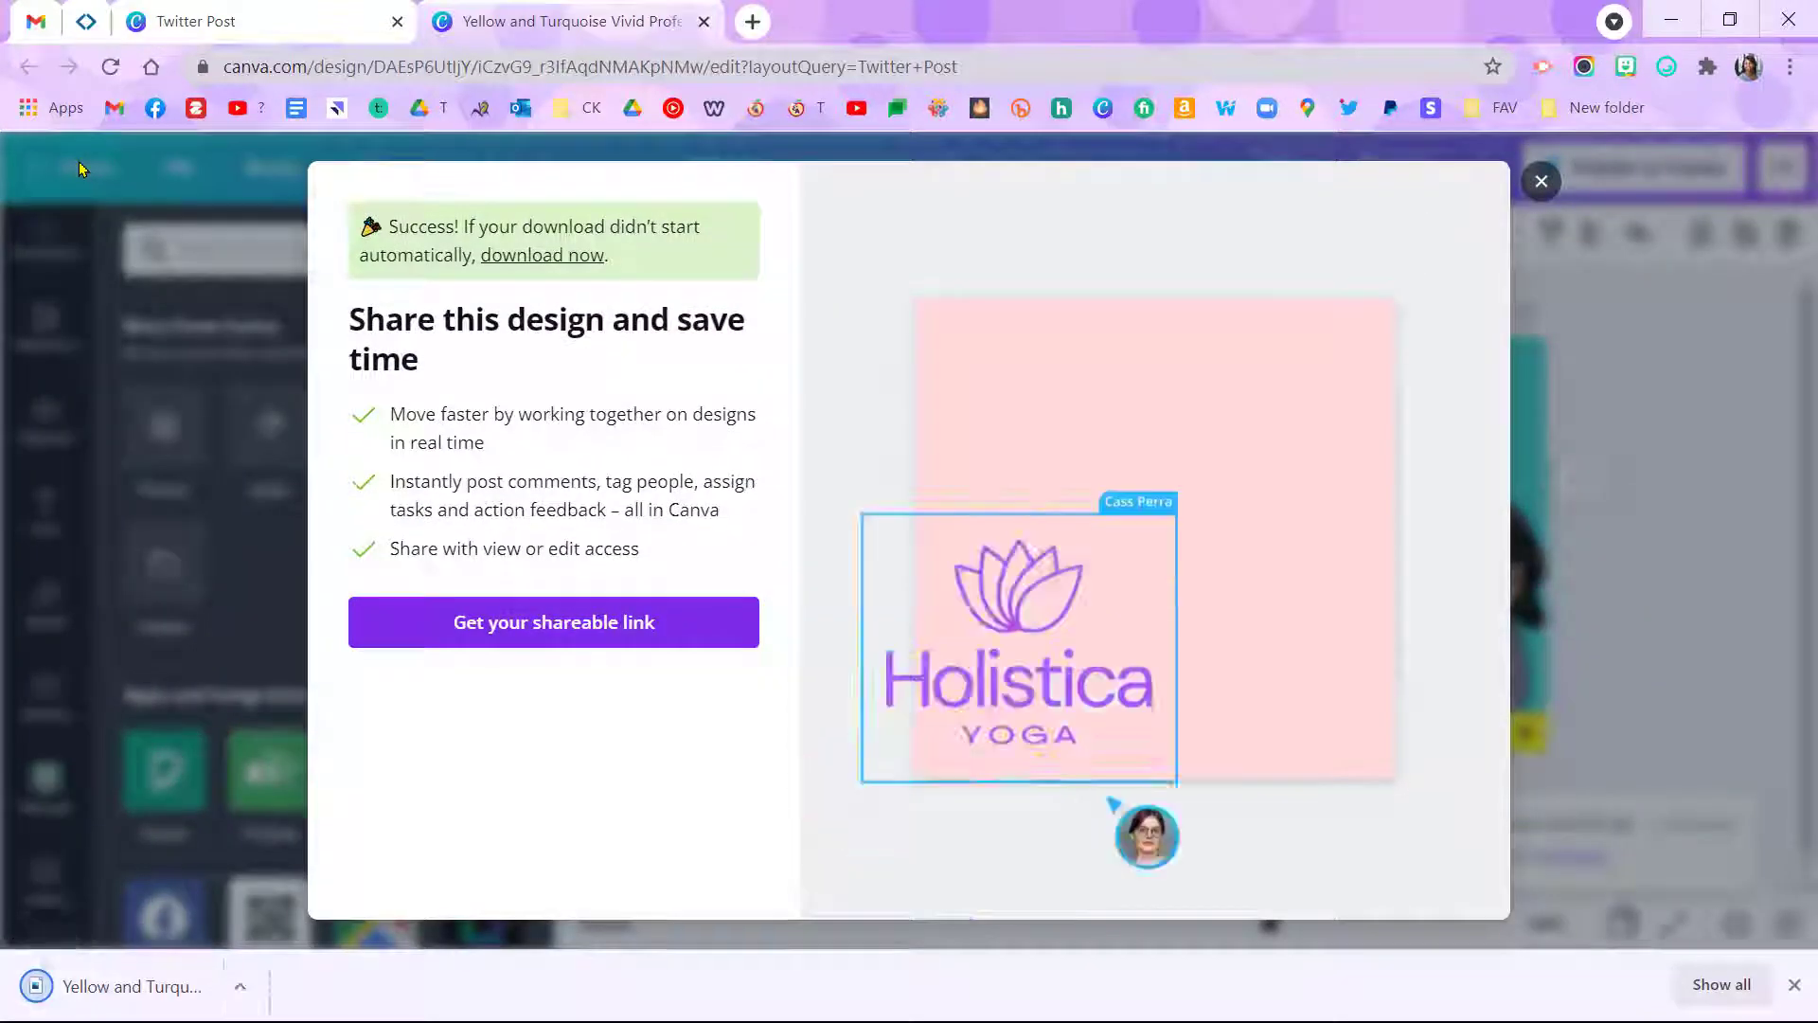
# Dismiss the share prompt and go from Home to All your designs.
pyautogui.click(80, 168)
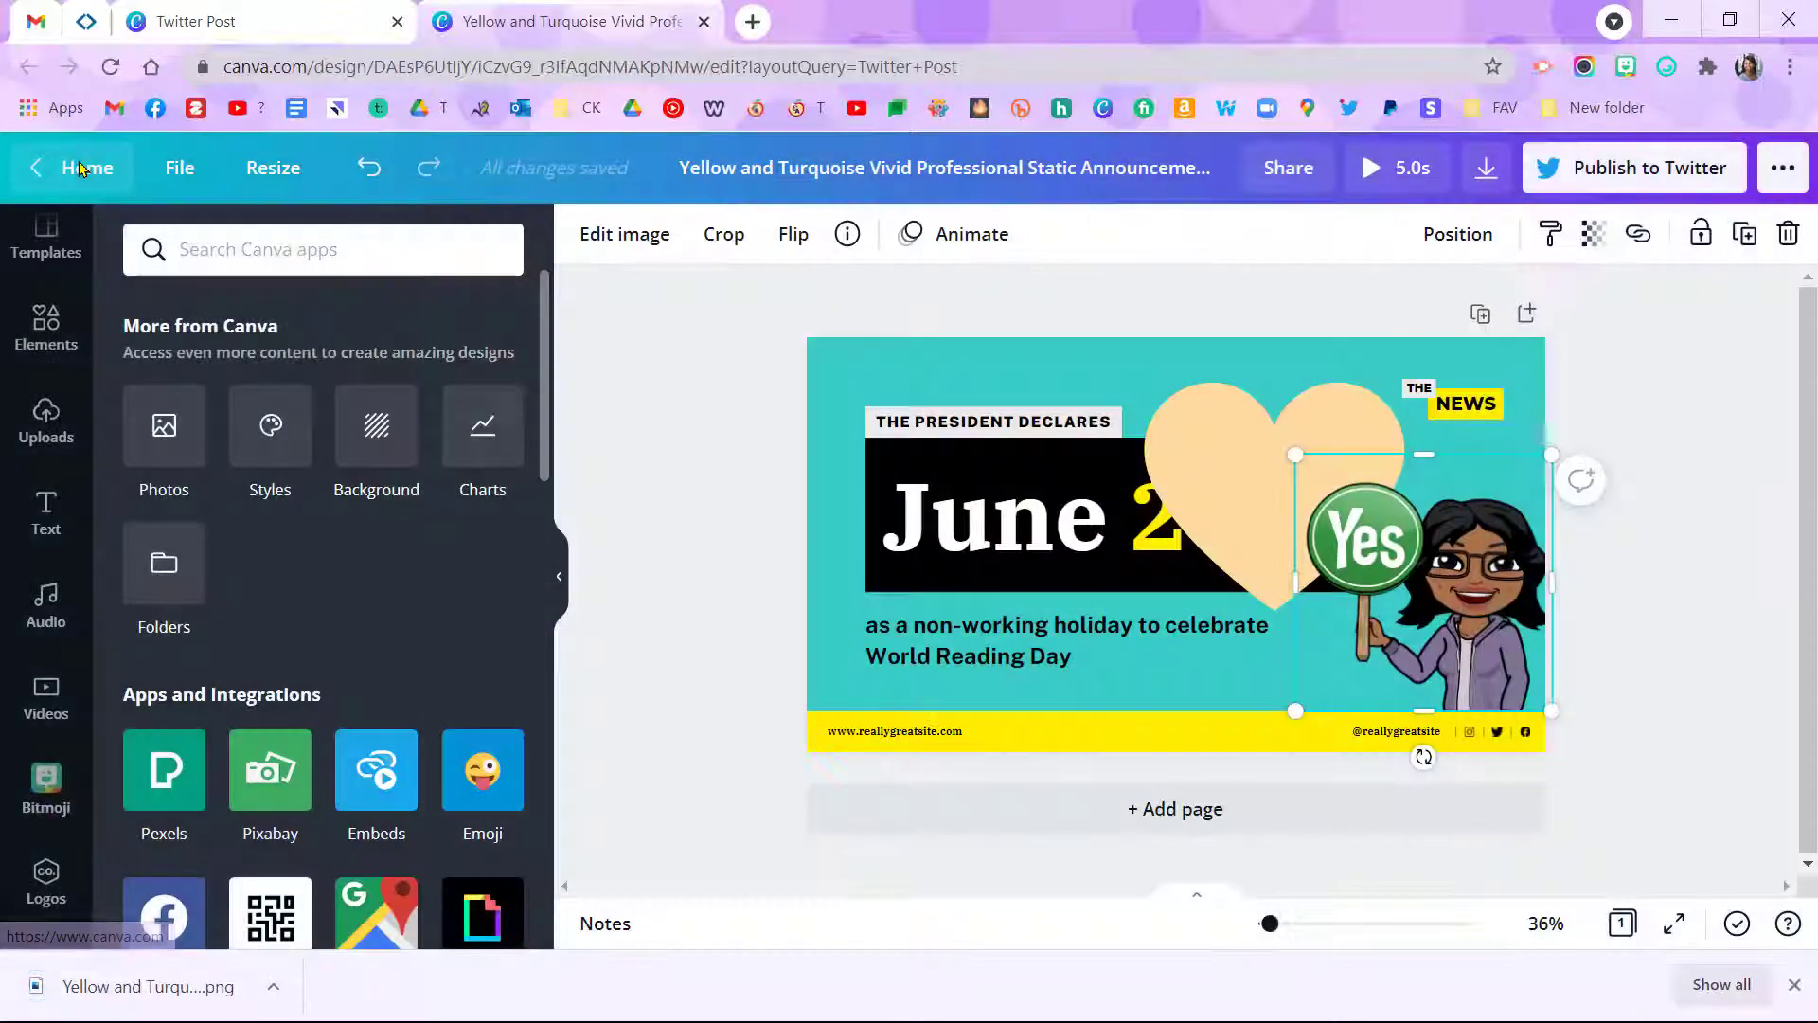
pyautogui.click(80, 167)
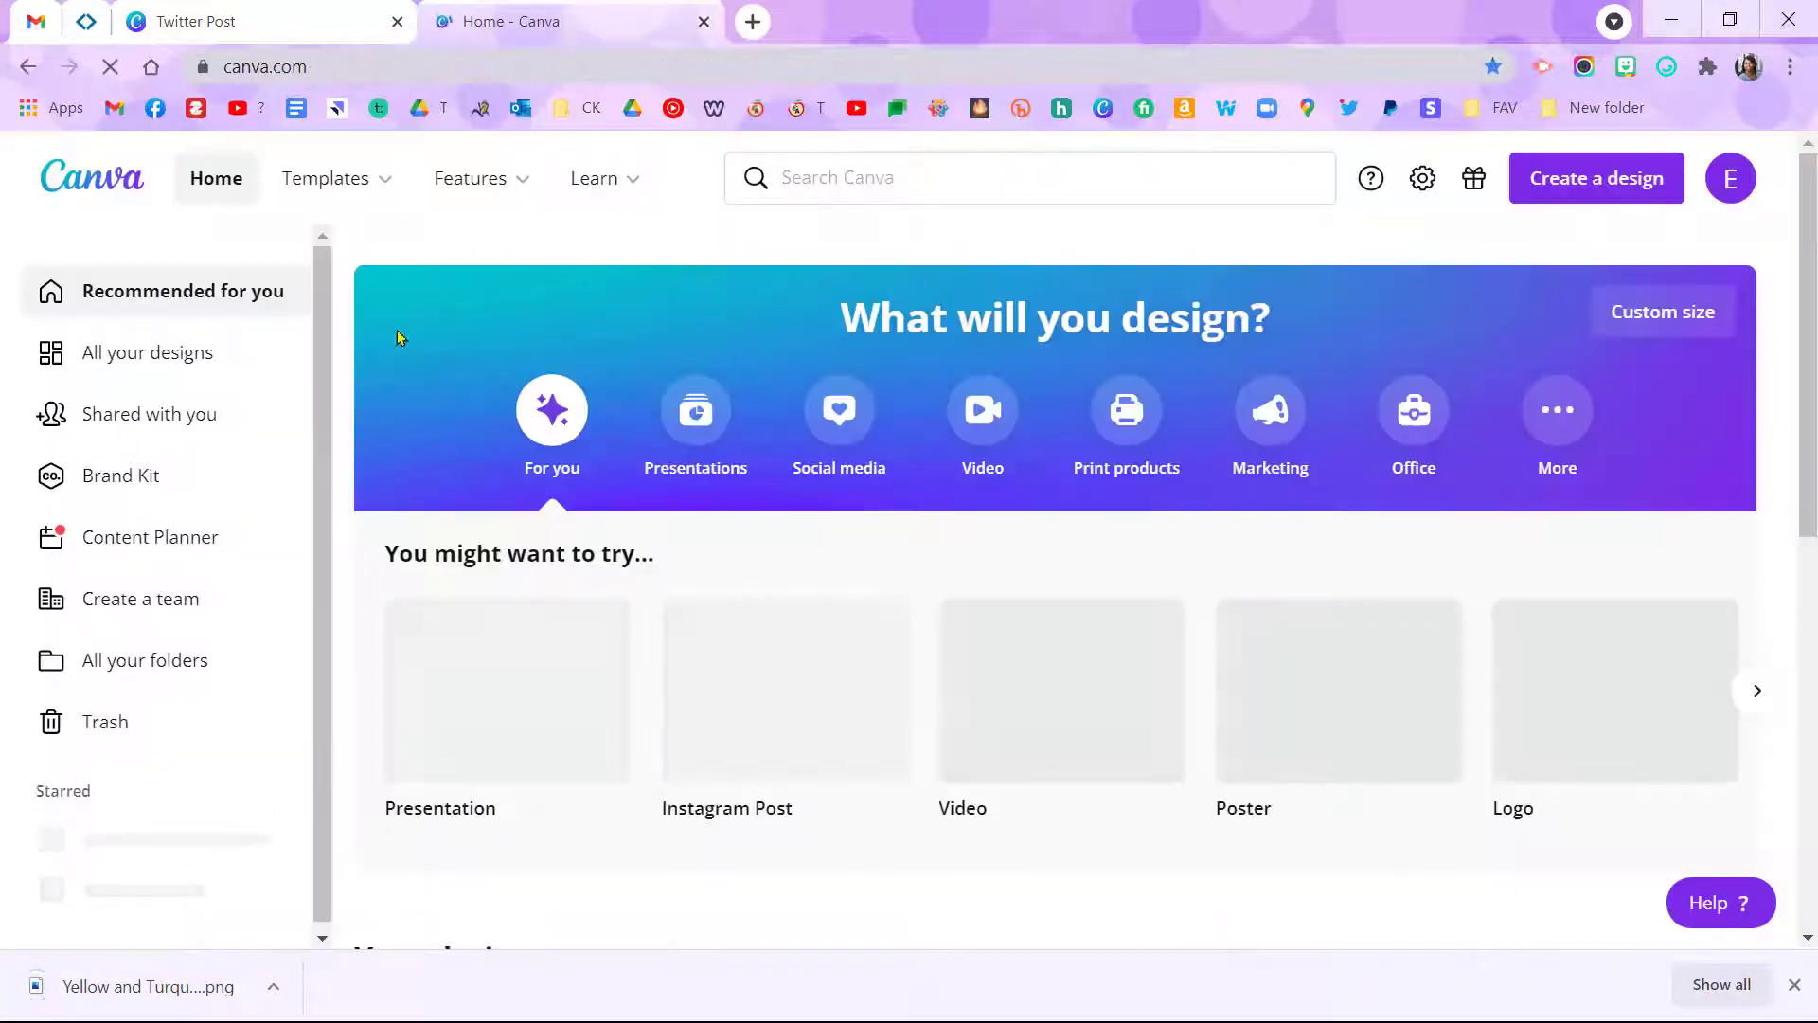
pyautogui.click(128, 354)
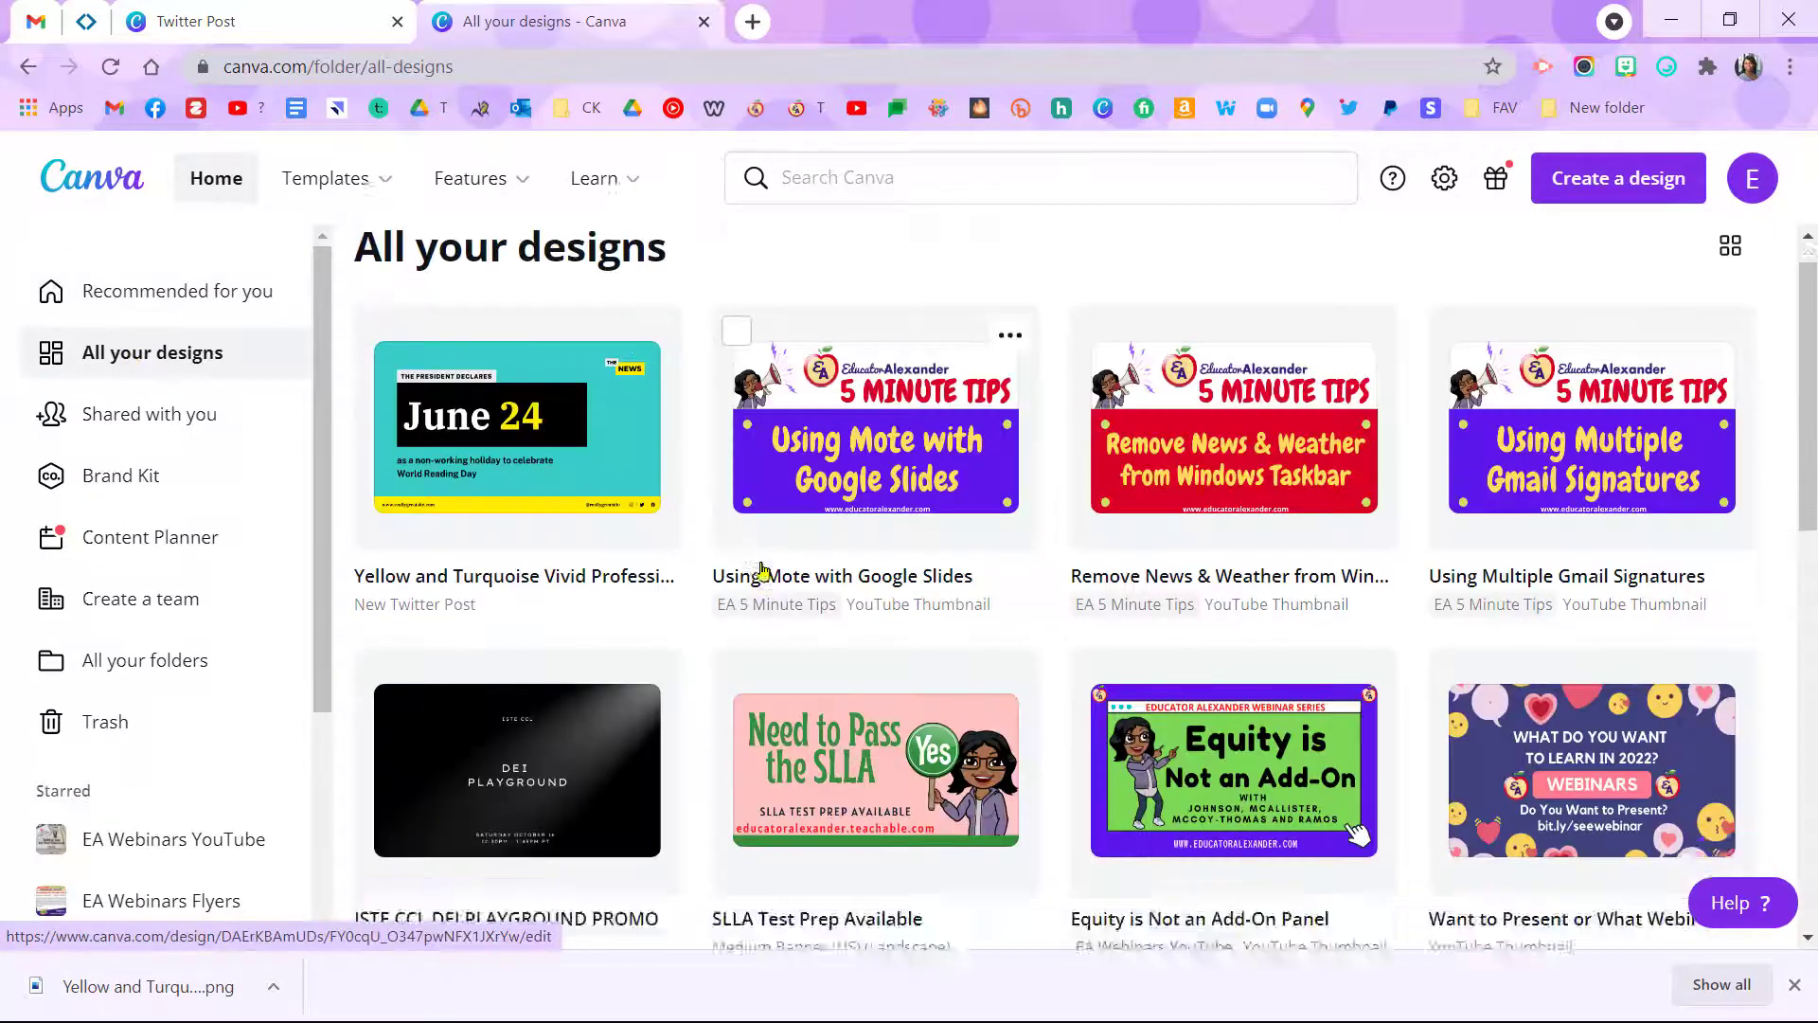
pyautogui.scroll(-10, 760, 568)
pyautogui.scroll(12, 762, 574)
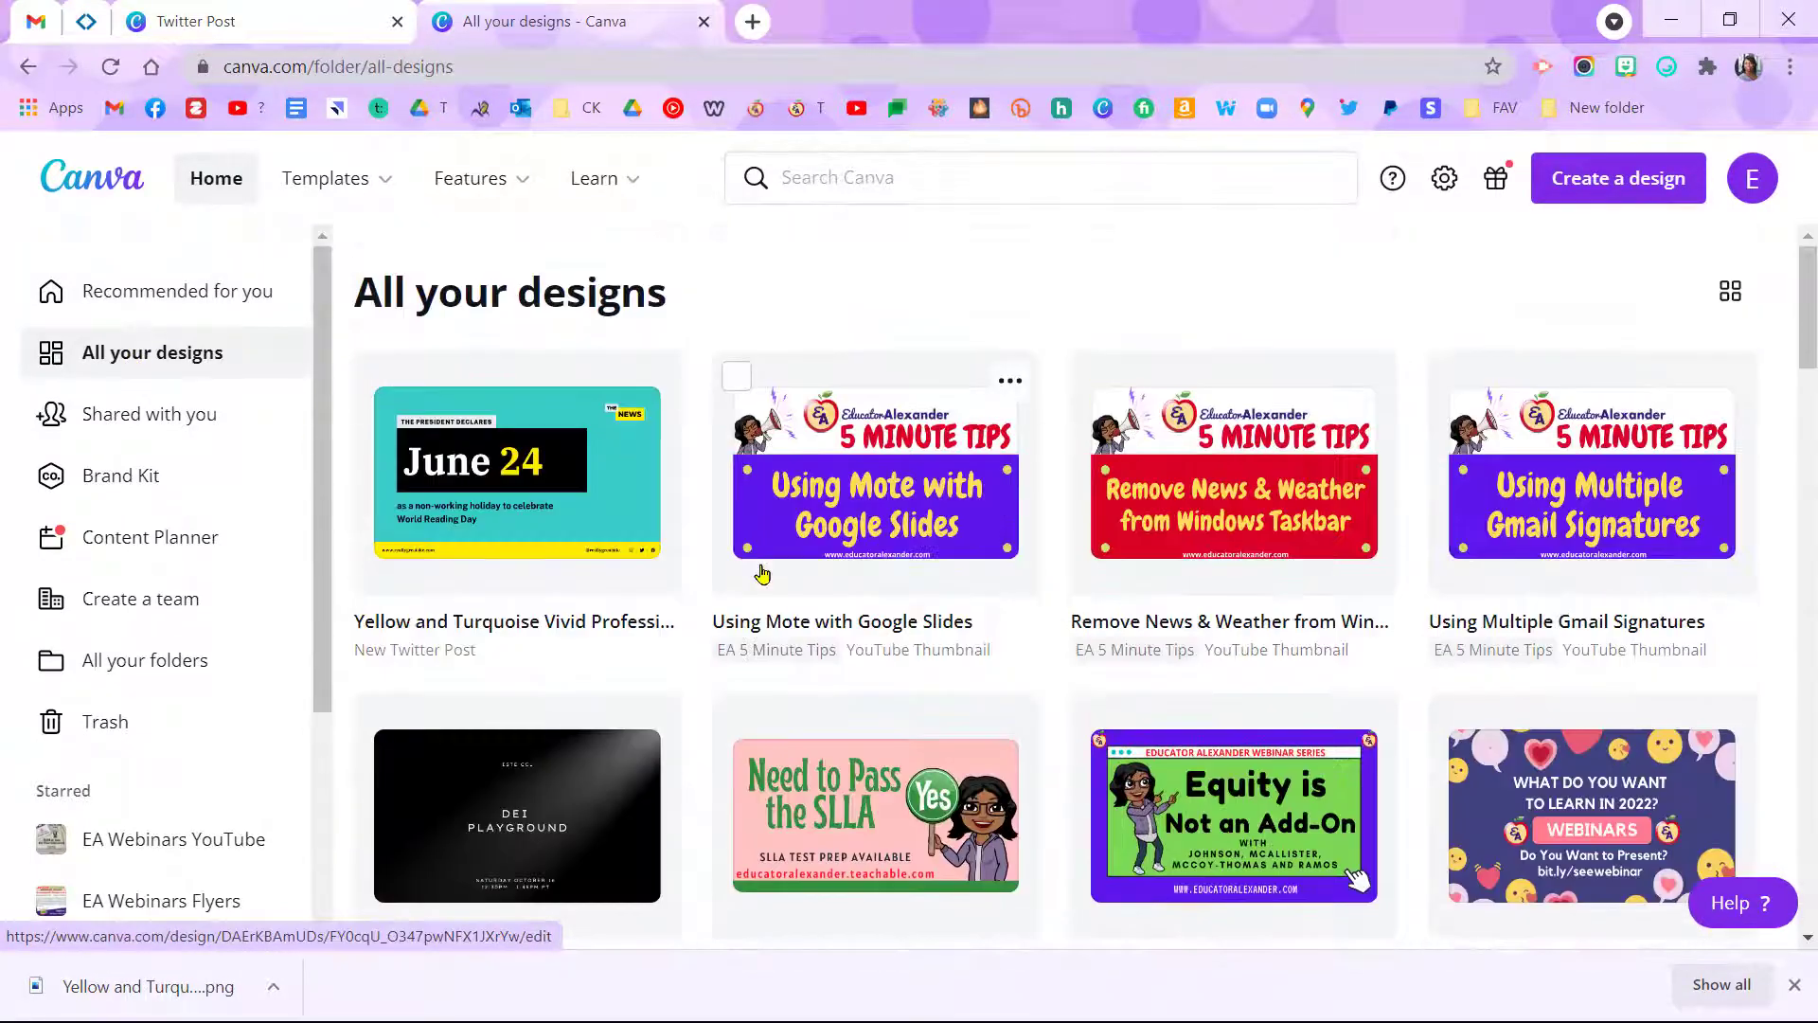
pyautogui.scroll(-3, 113, 824)
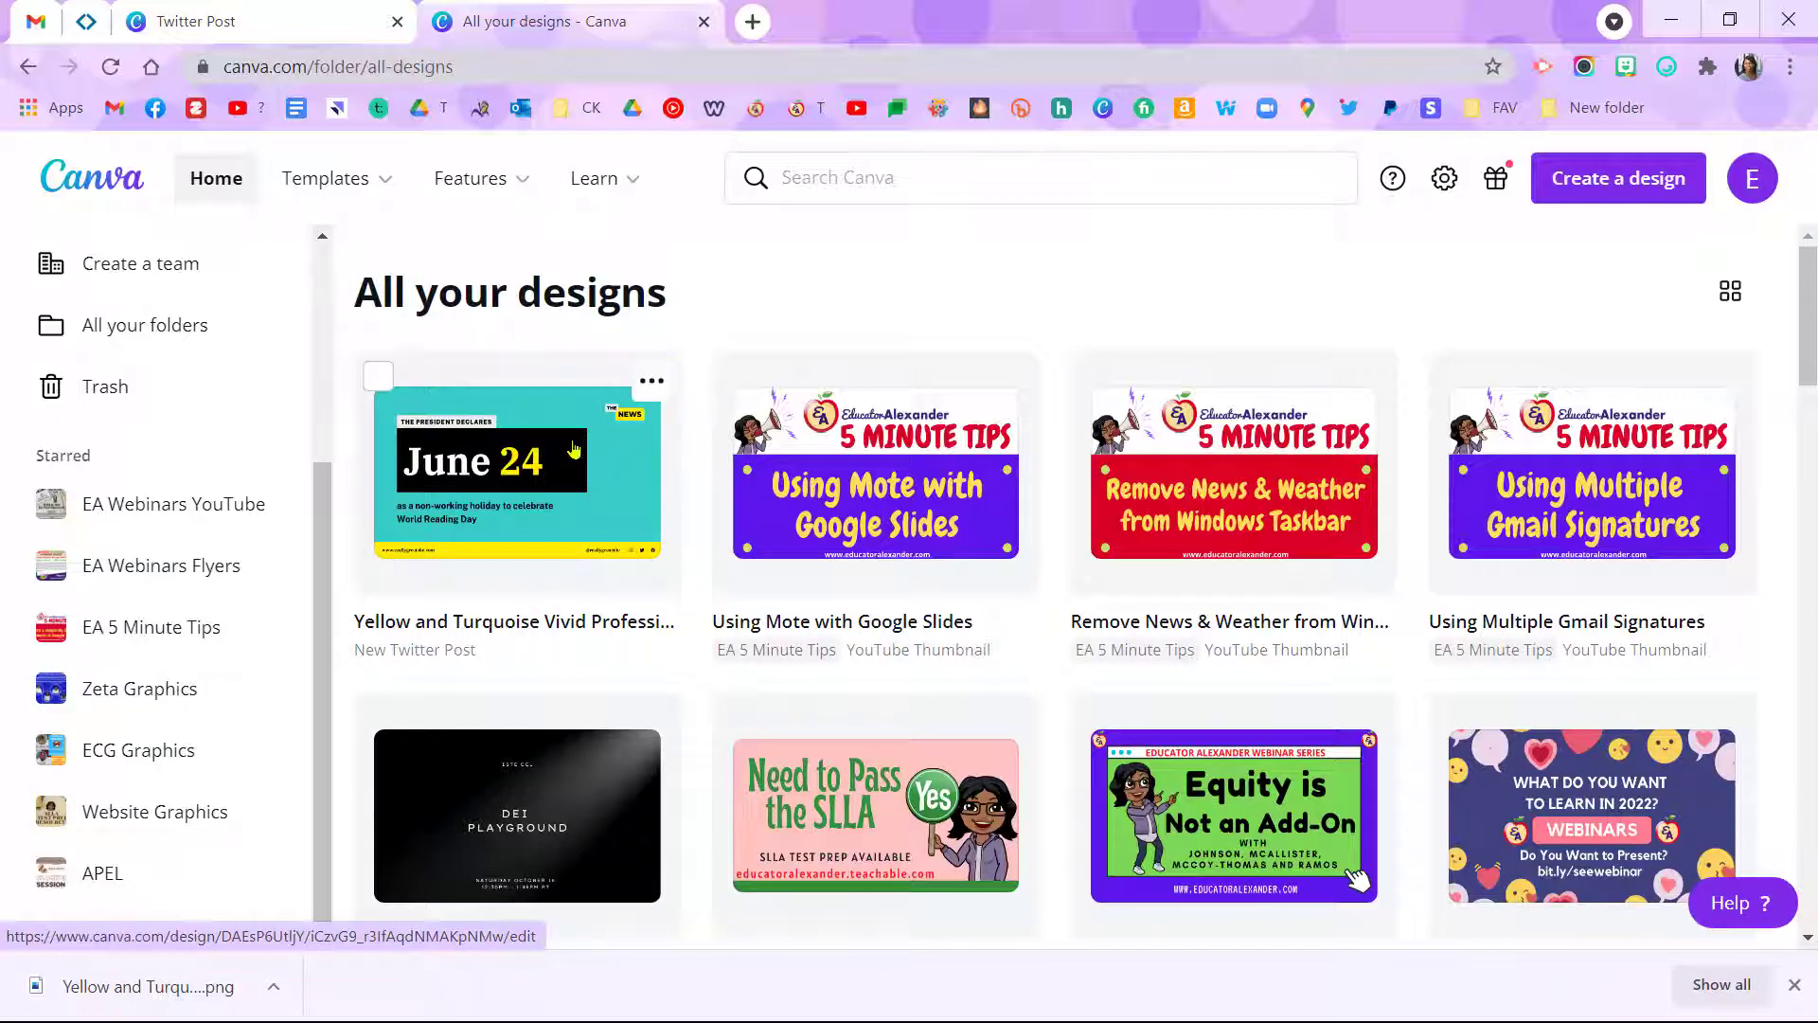
# Open and close the options menu of the June 24 Twitter post.
pyautogui.click(652, 380)
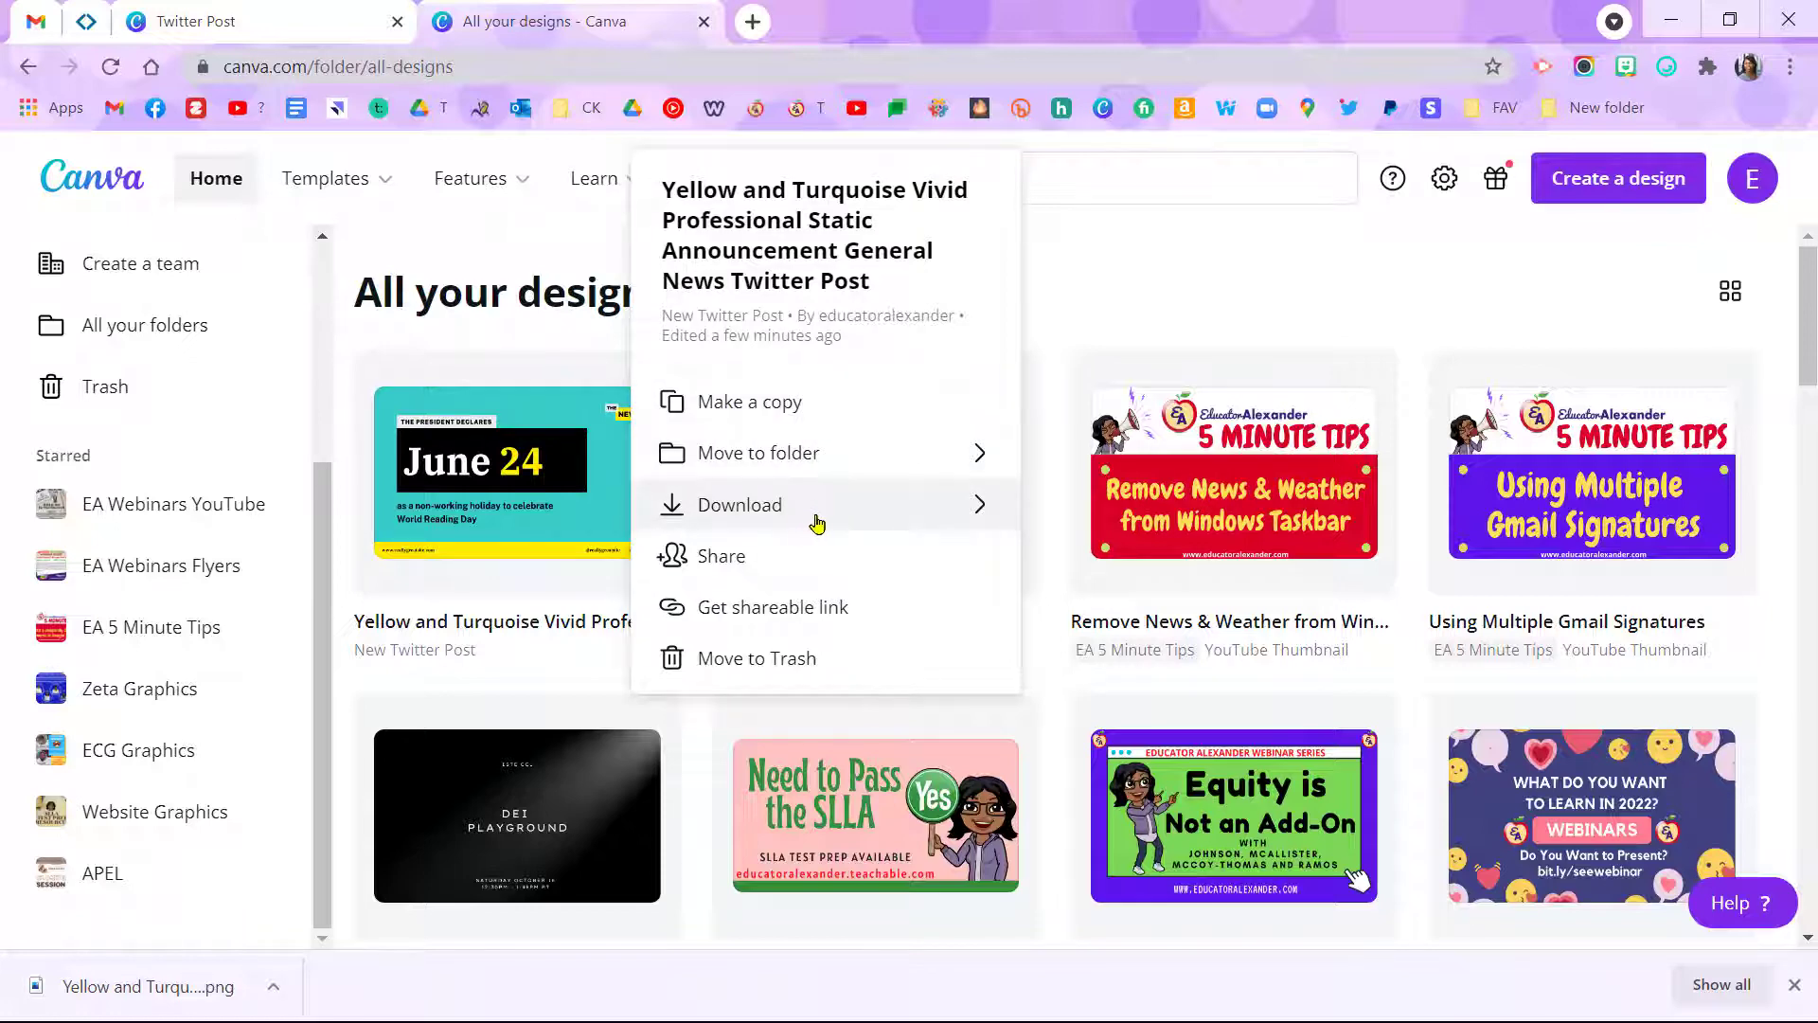
pyautogui.click(1230, 297)
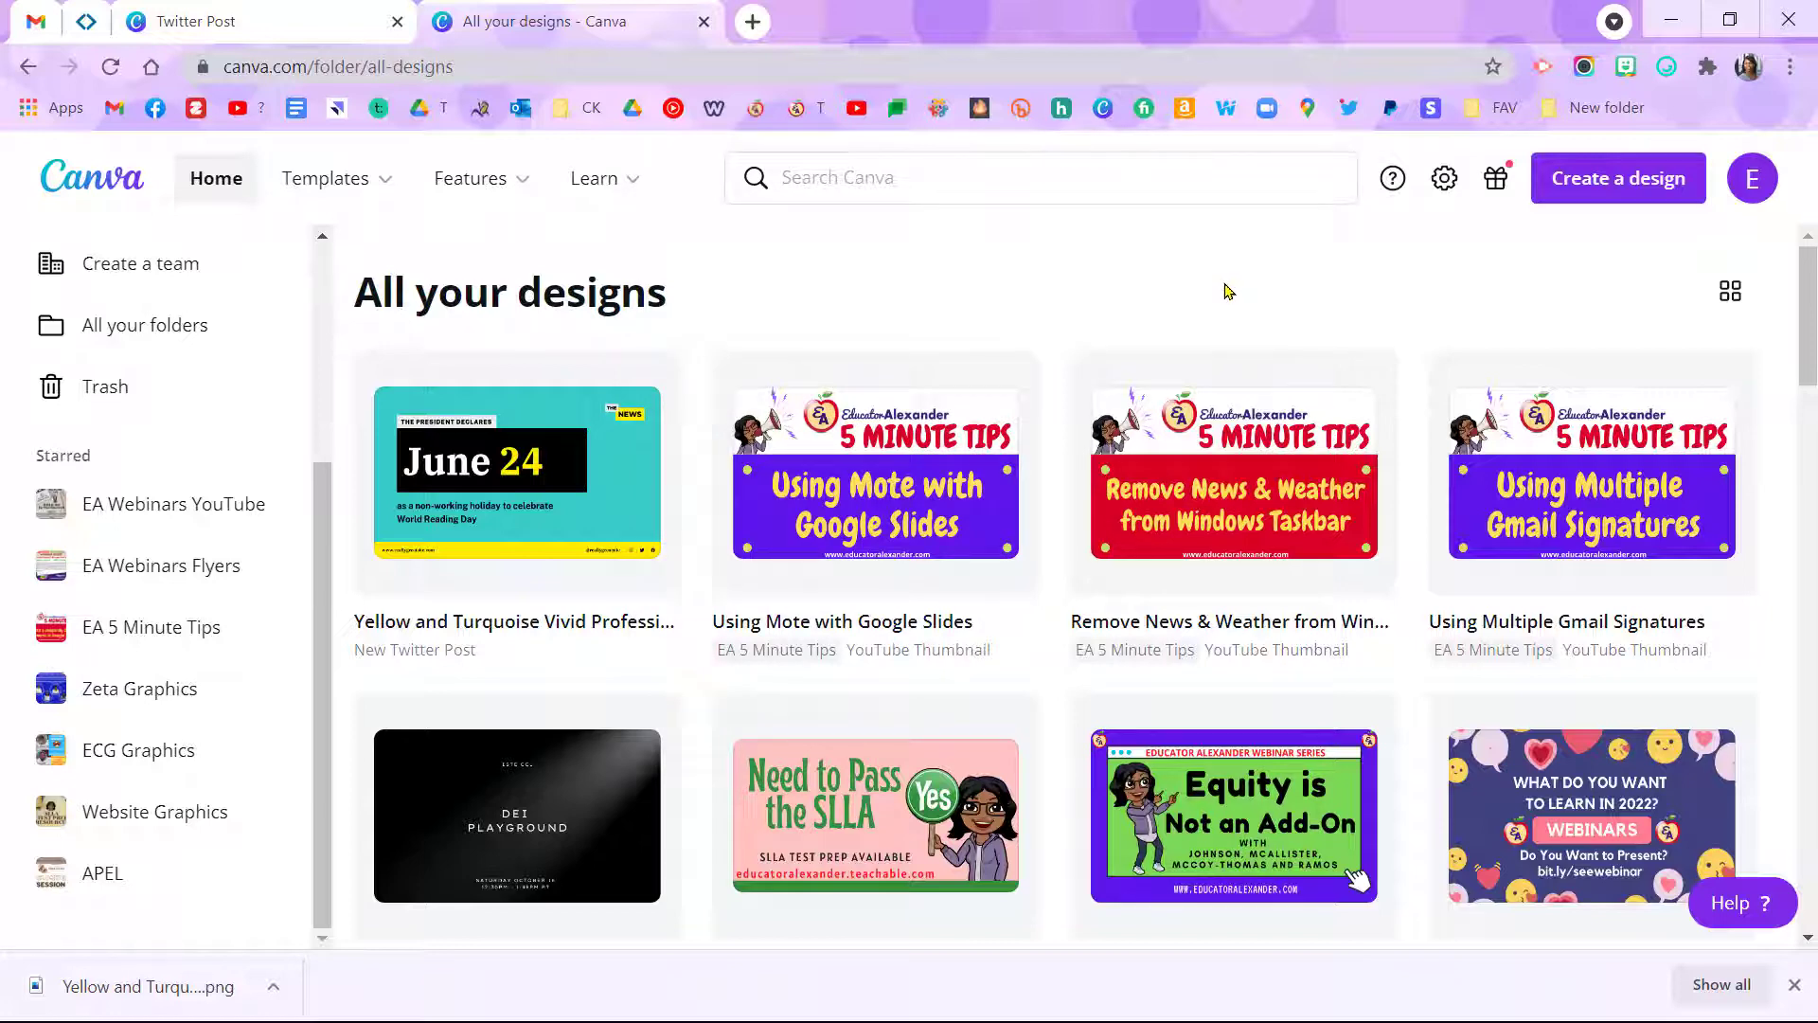
pyautogui.scroll(4, 291, 495)
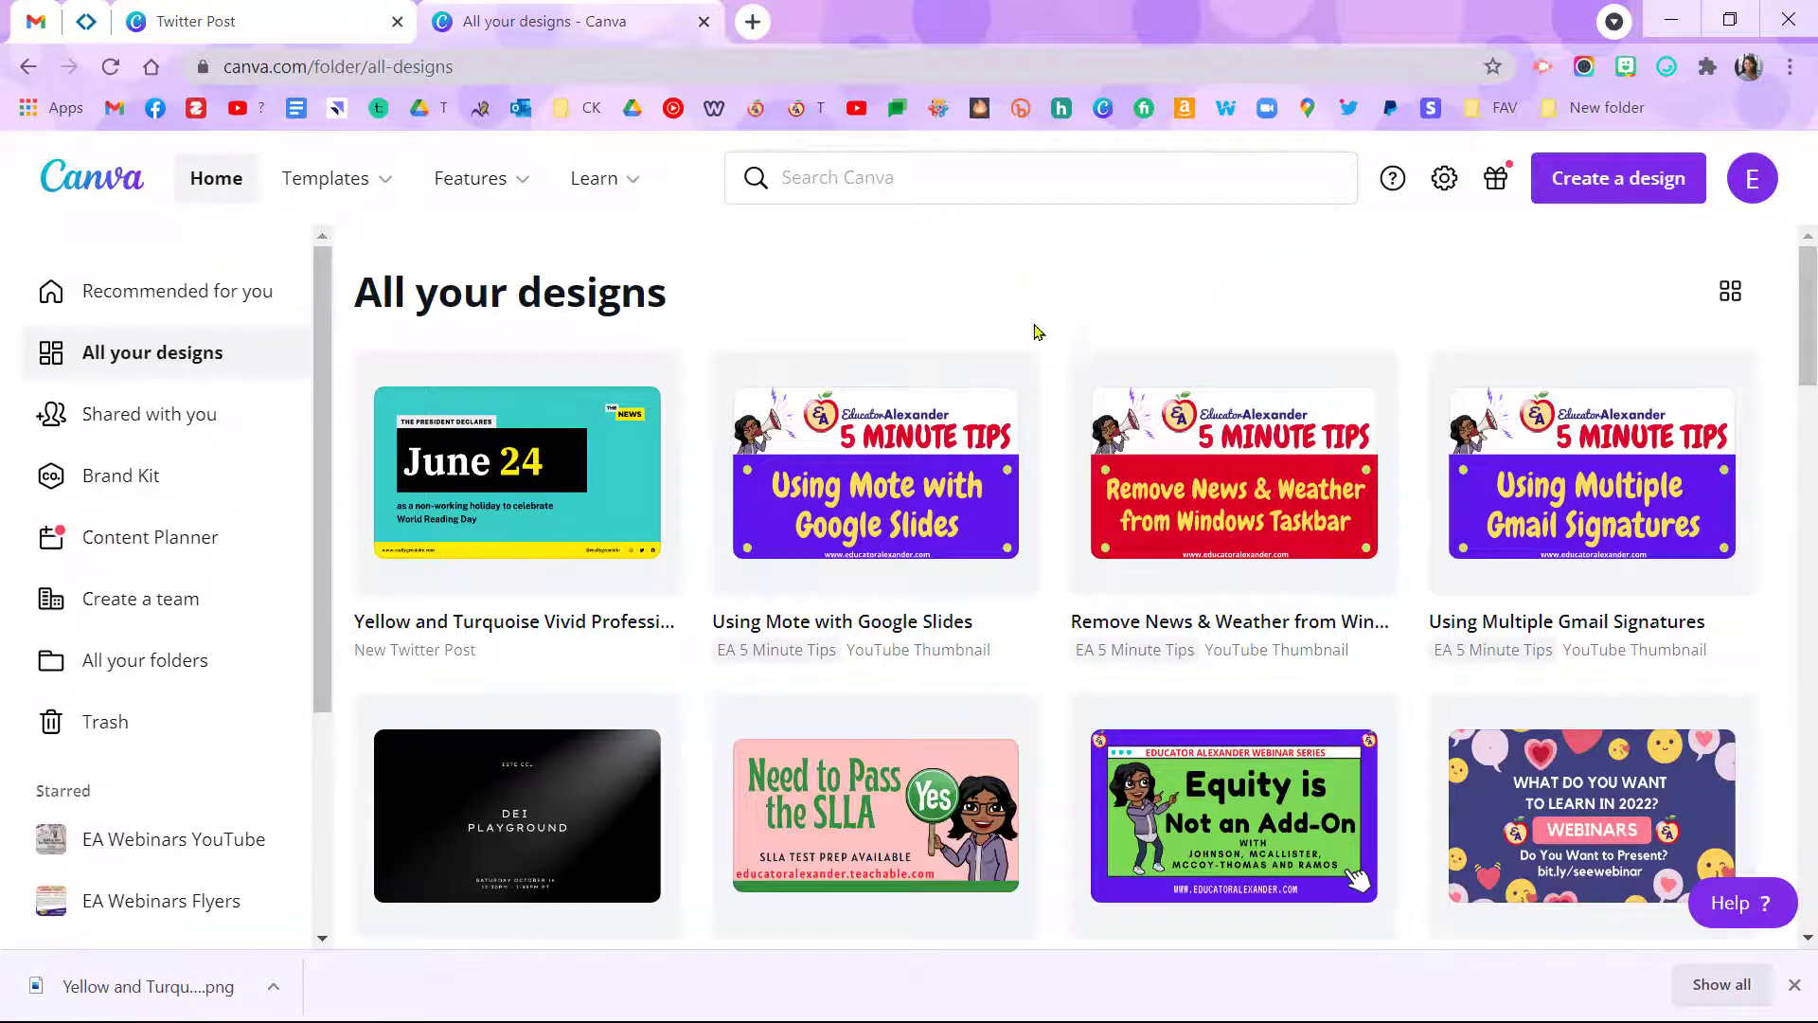